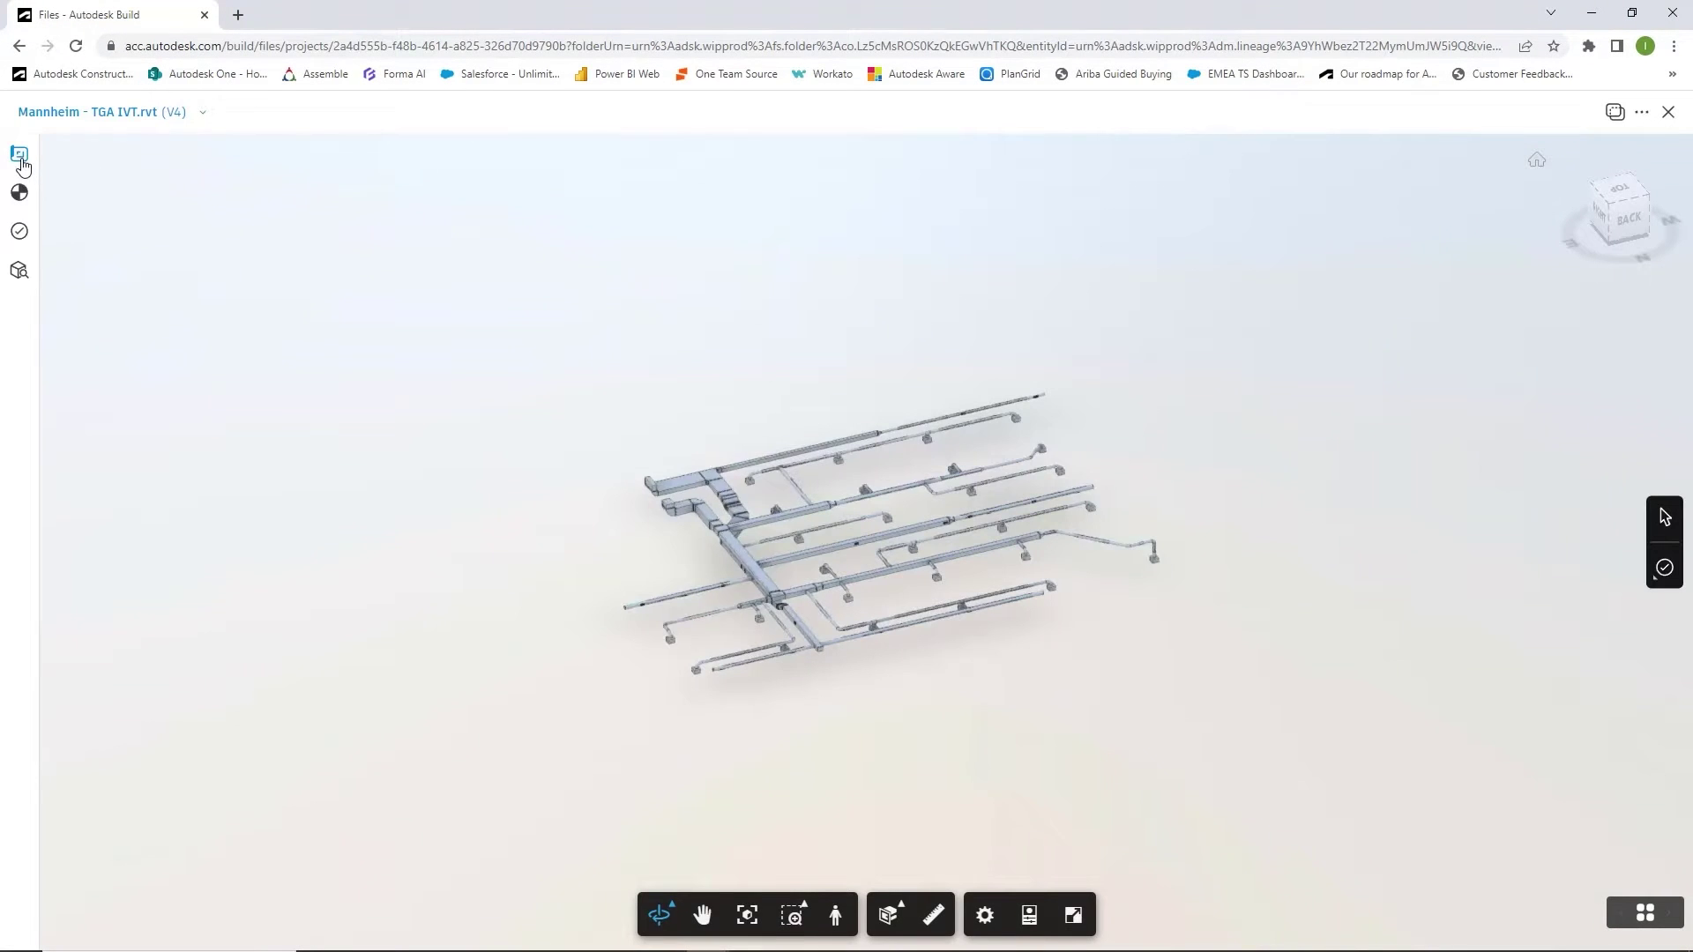
Browse the 3D views of Mannheim - TGA IVT.rvt and start a data exchange from the HVAC view
left_click(20, 155)
left_click(169, 548)
left_click(180, 498)
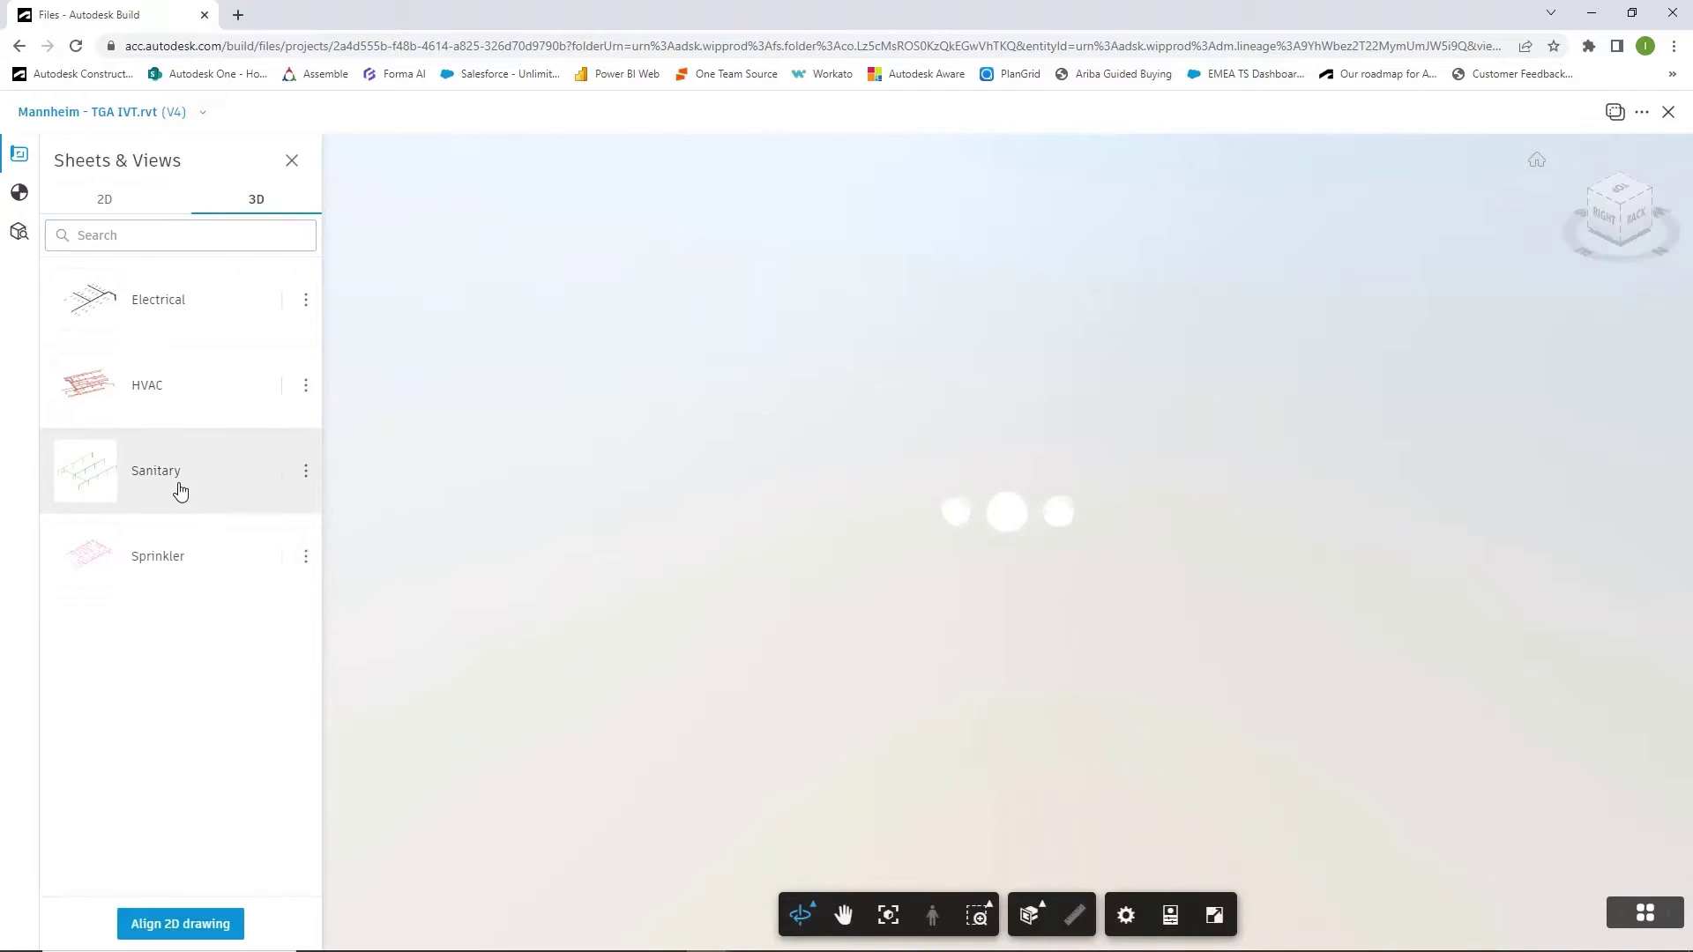
left_click(163, 394)
left_click(305, 388)
left_click(379, 392)
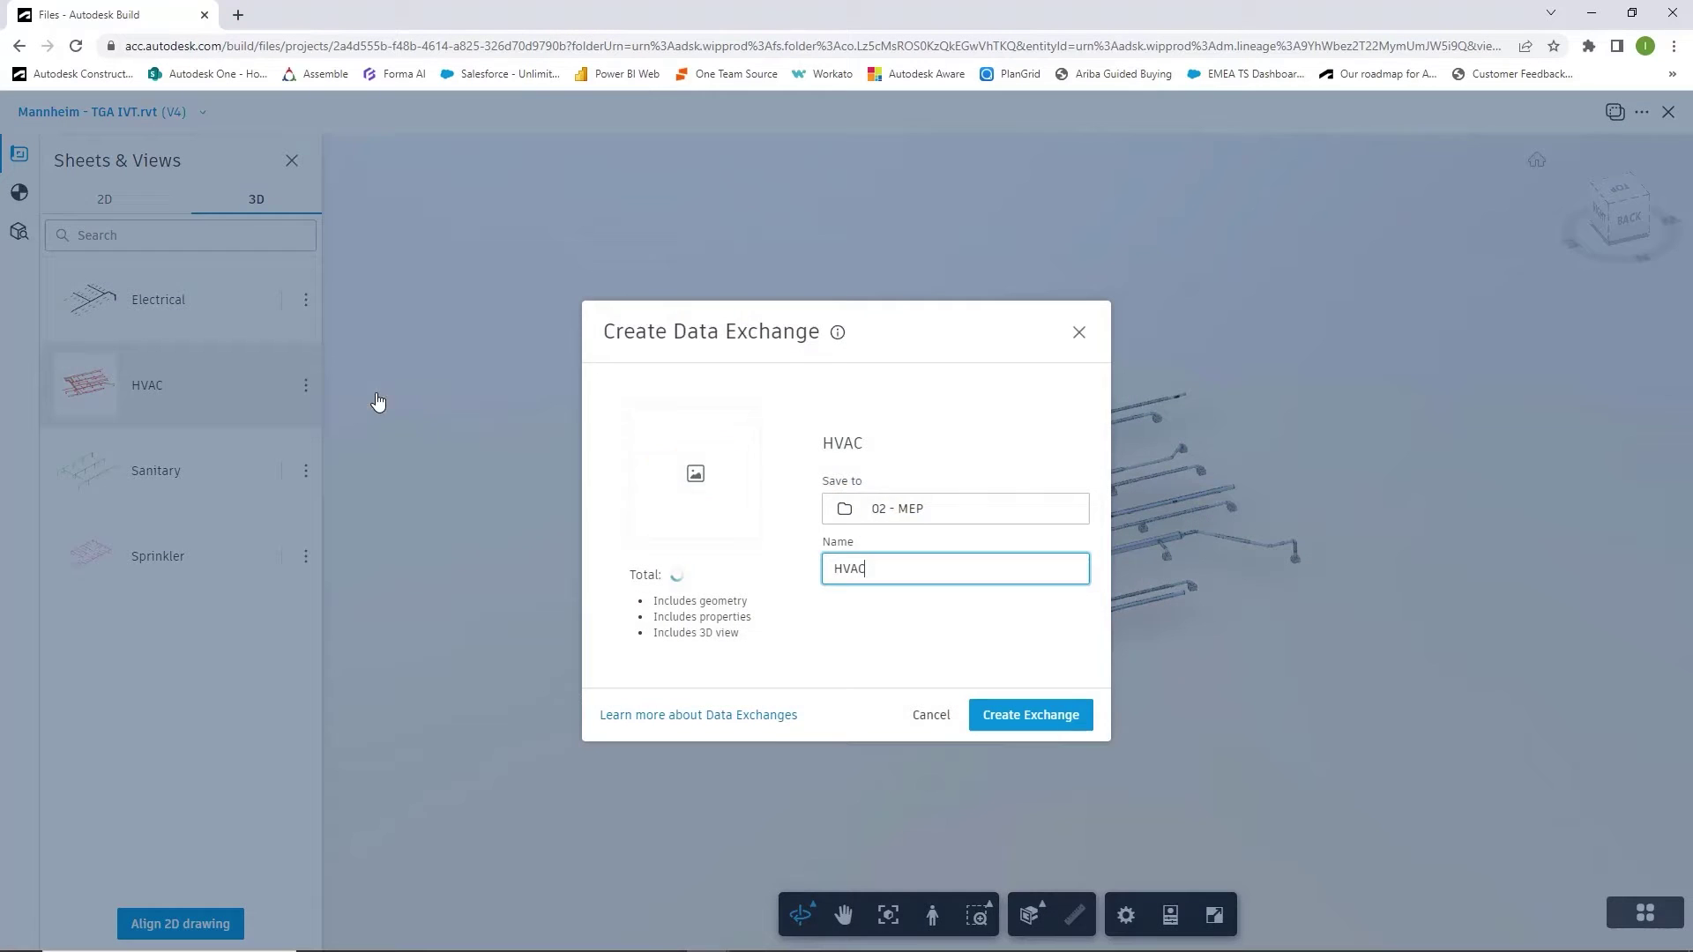
Choose a folder inside the Design branch of Project Files as the save location for the HVAC data exchange
left_click(952, 515)
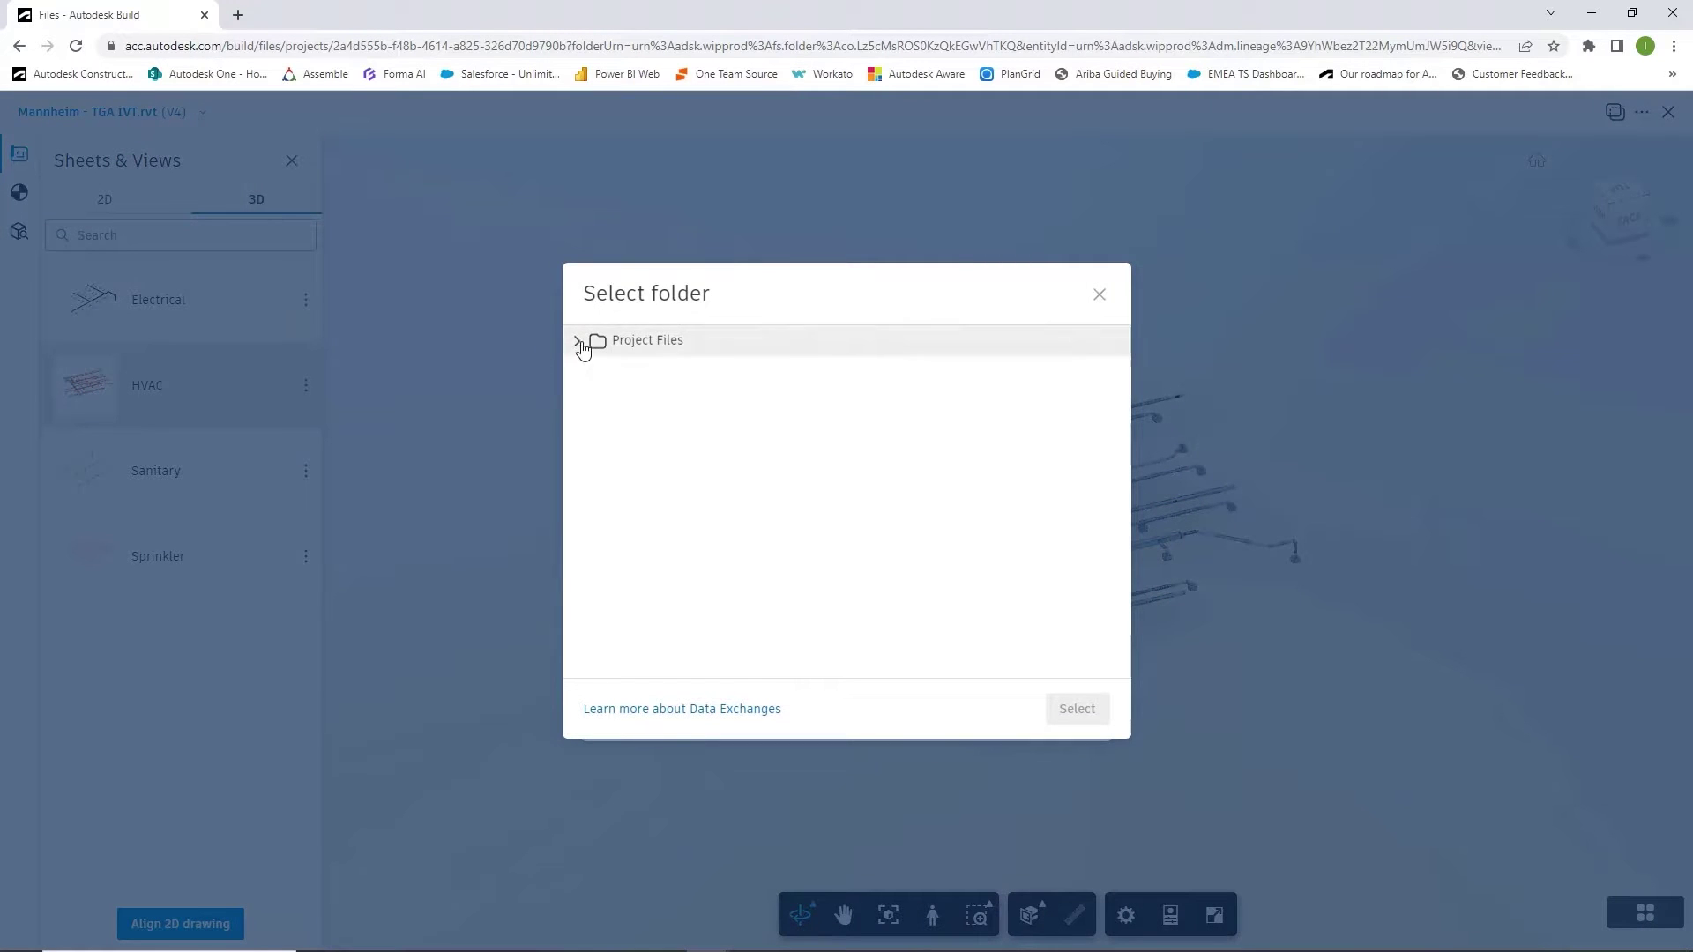
left_click(578, 340)
left_click(601, 371)
left_click(677, 404)
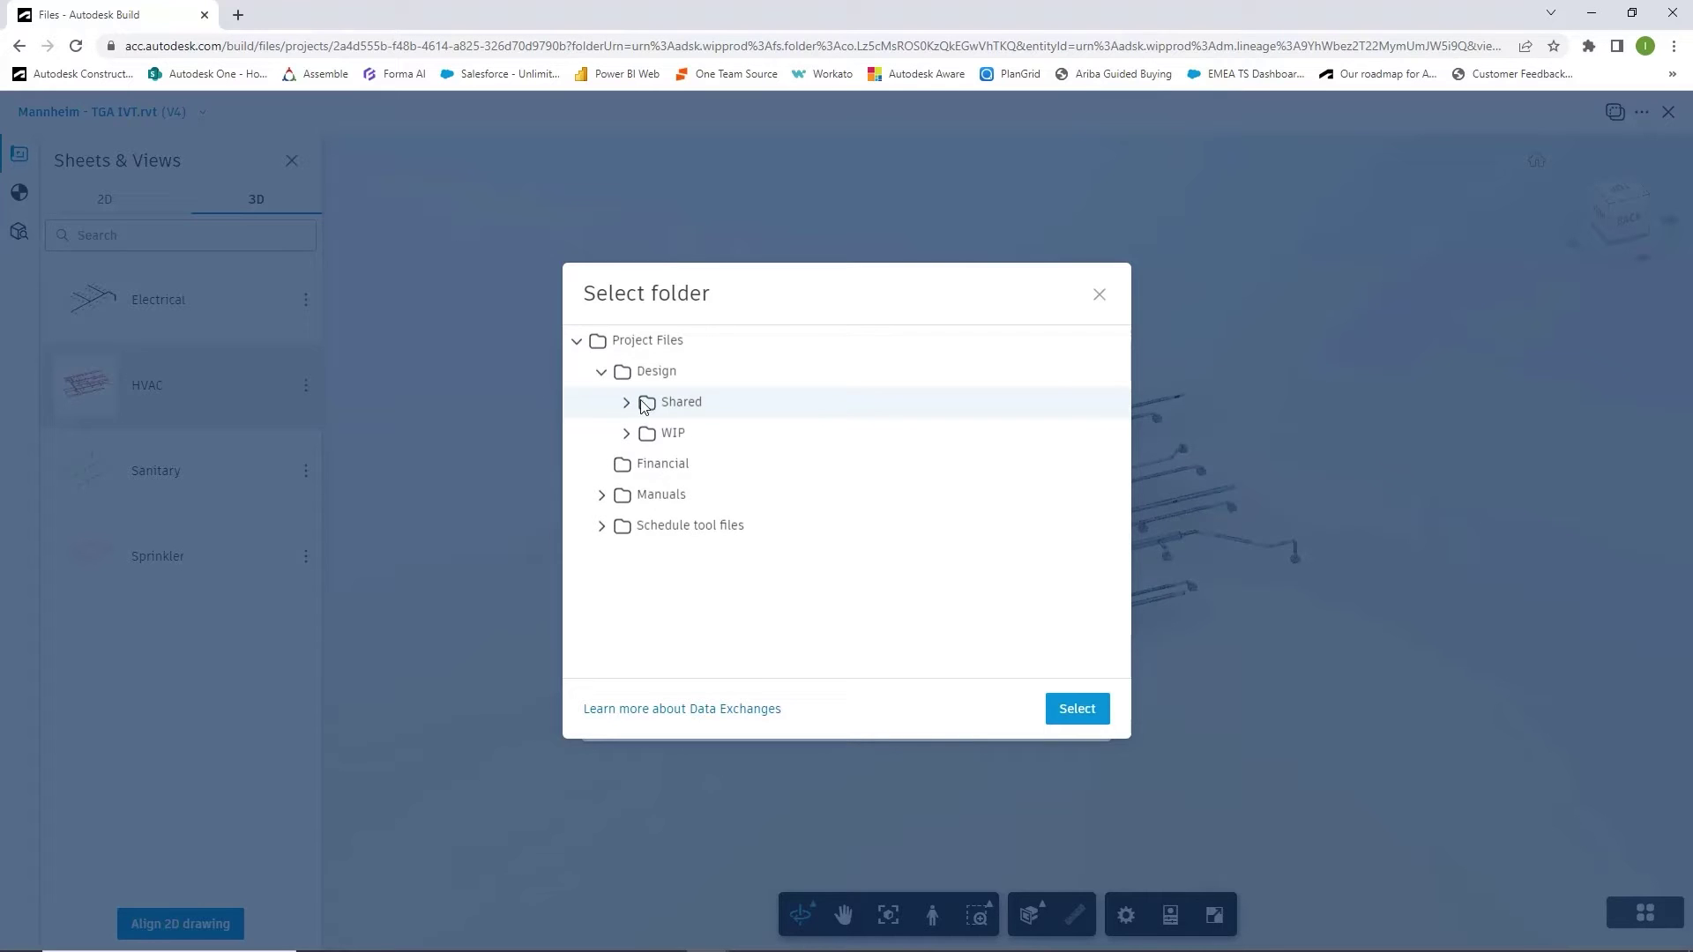
left_click(710, 437)
left_click(1071, 711)
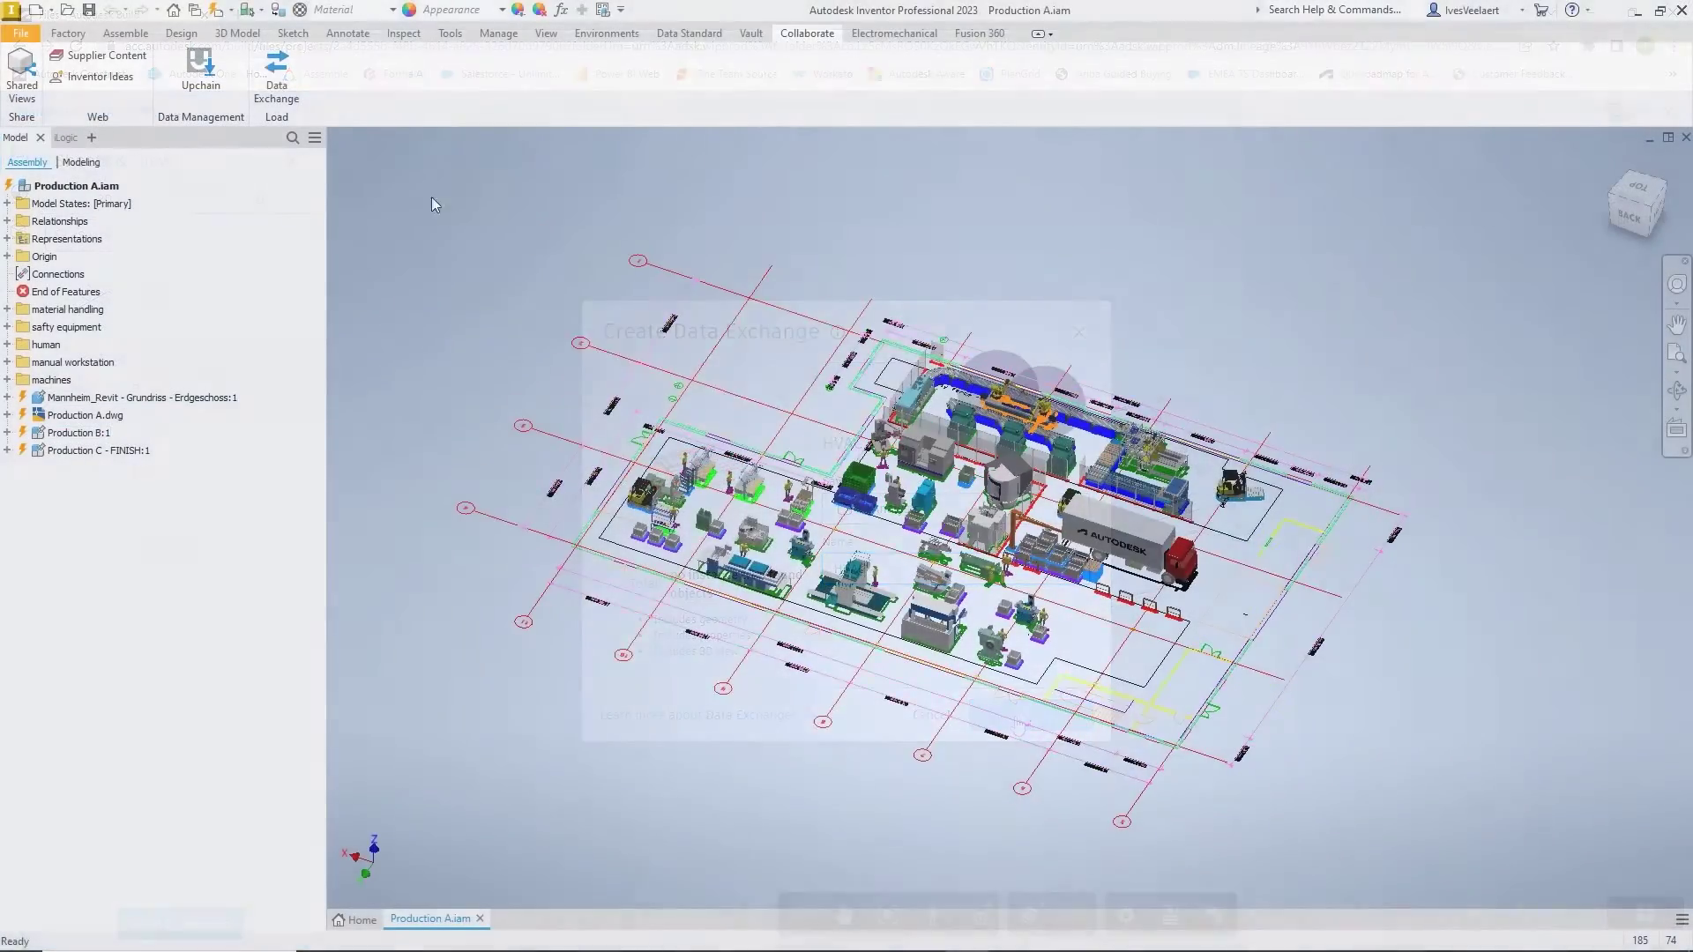
Switch to Inventor and load the HVAC data exchange as an assembly
left_click(276, 75)
left_click(1245, 716)
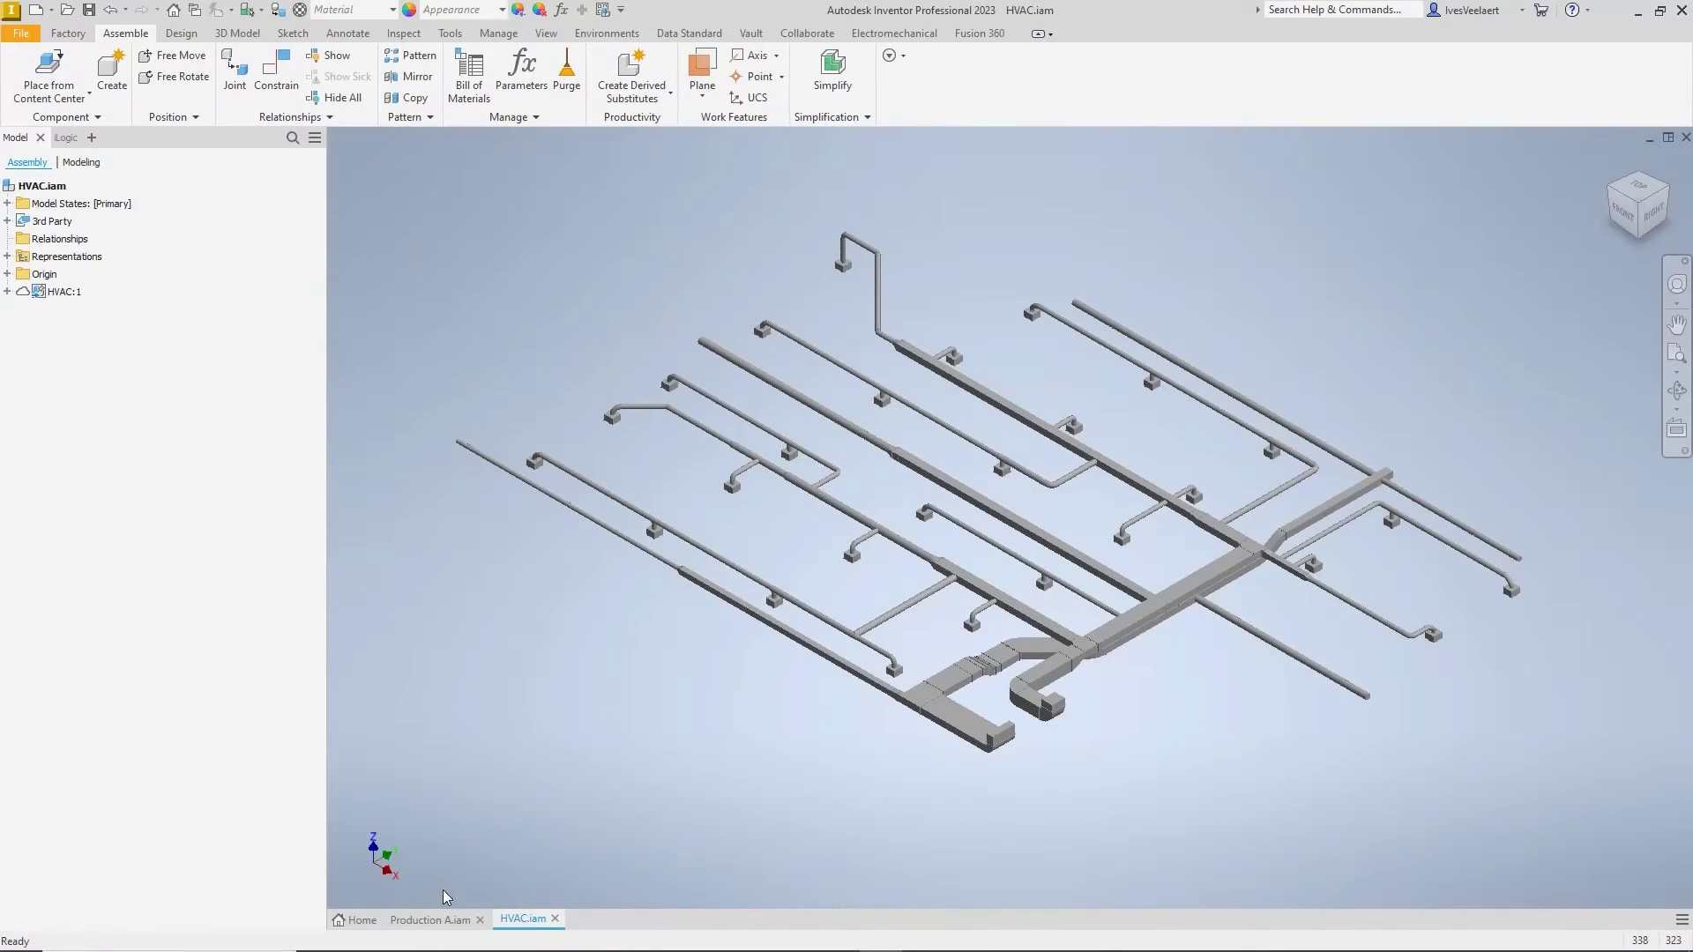
Place the HVAC assembly from the 02-Building folder as a component in Production A.iam
left_click(431, 920)
right_click(454, 231)
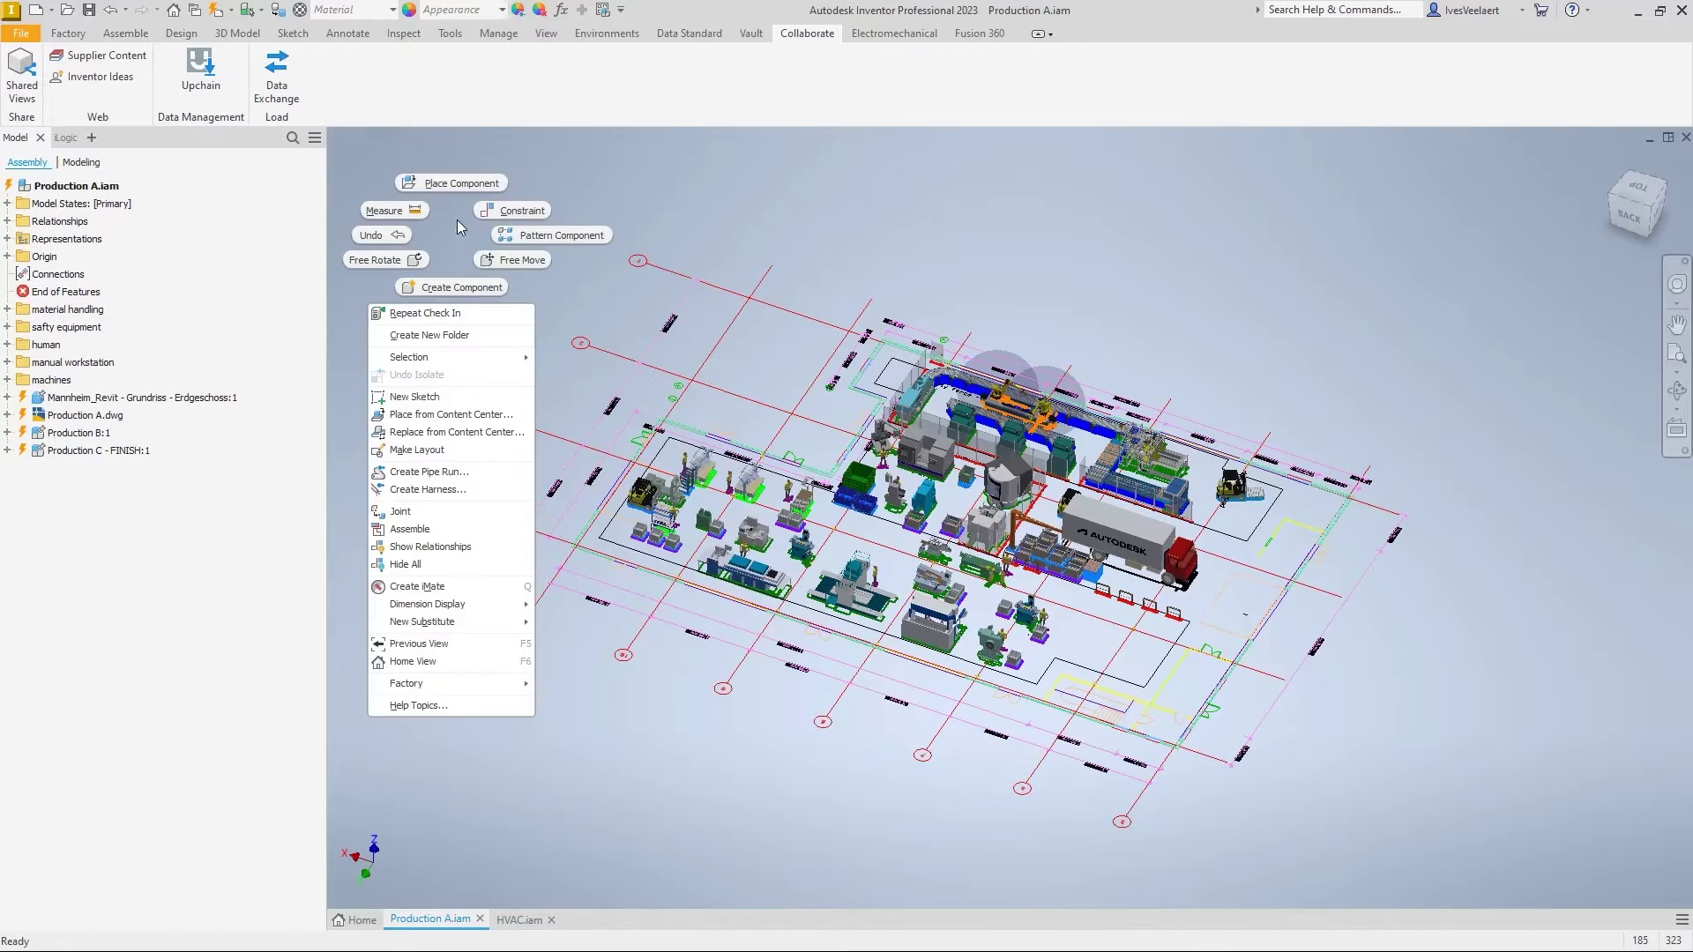
left_click(464, 183)
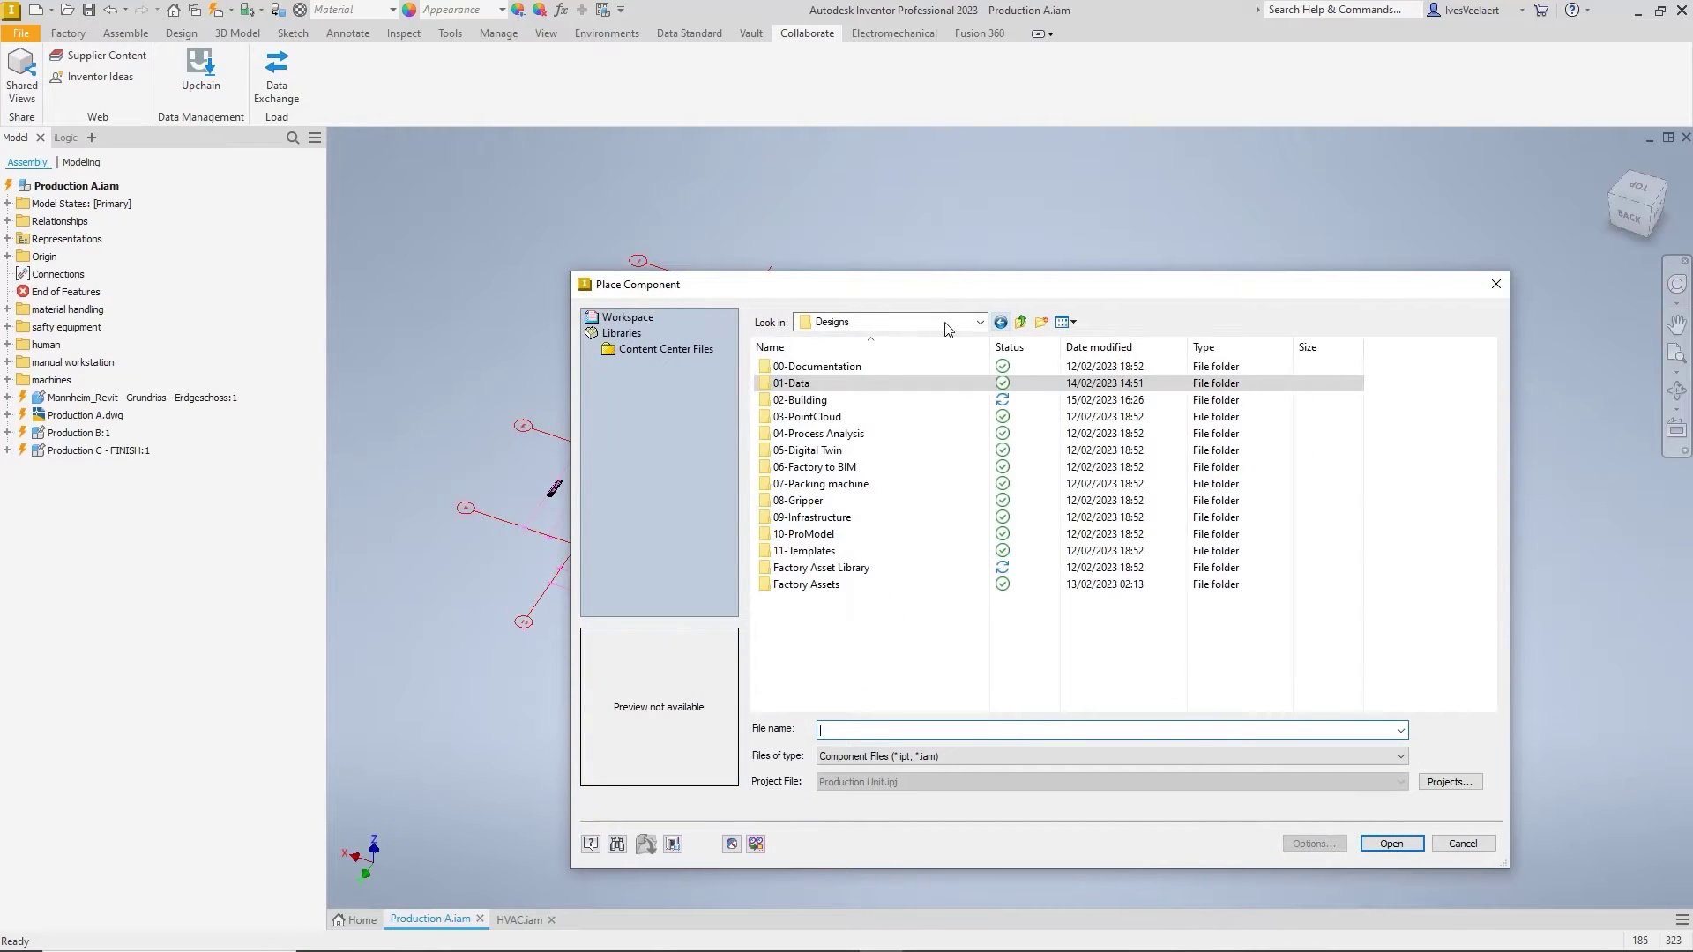
double_click(800, 399)
left_click(811, 433)
left_click(1397, 844)
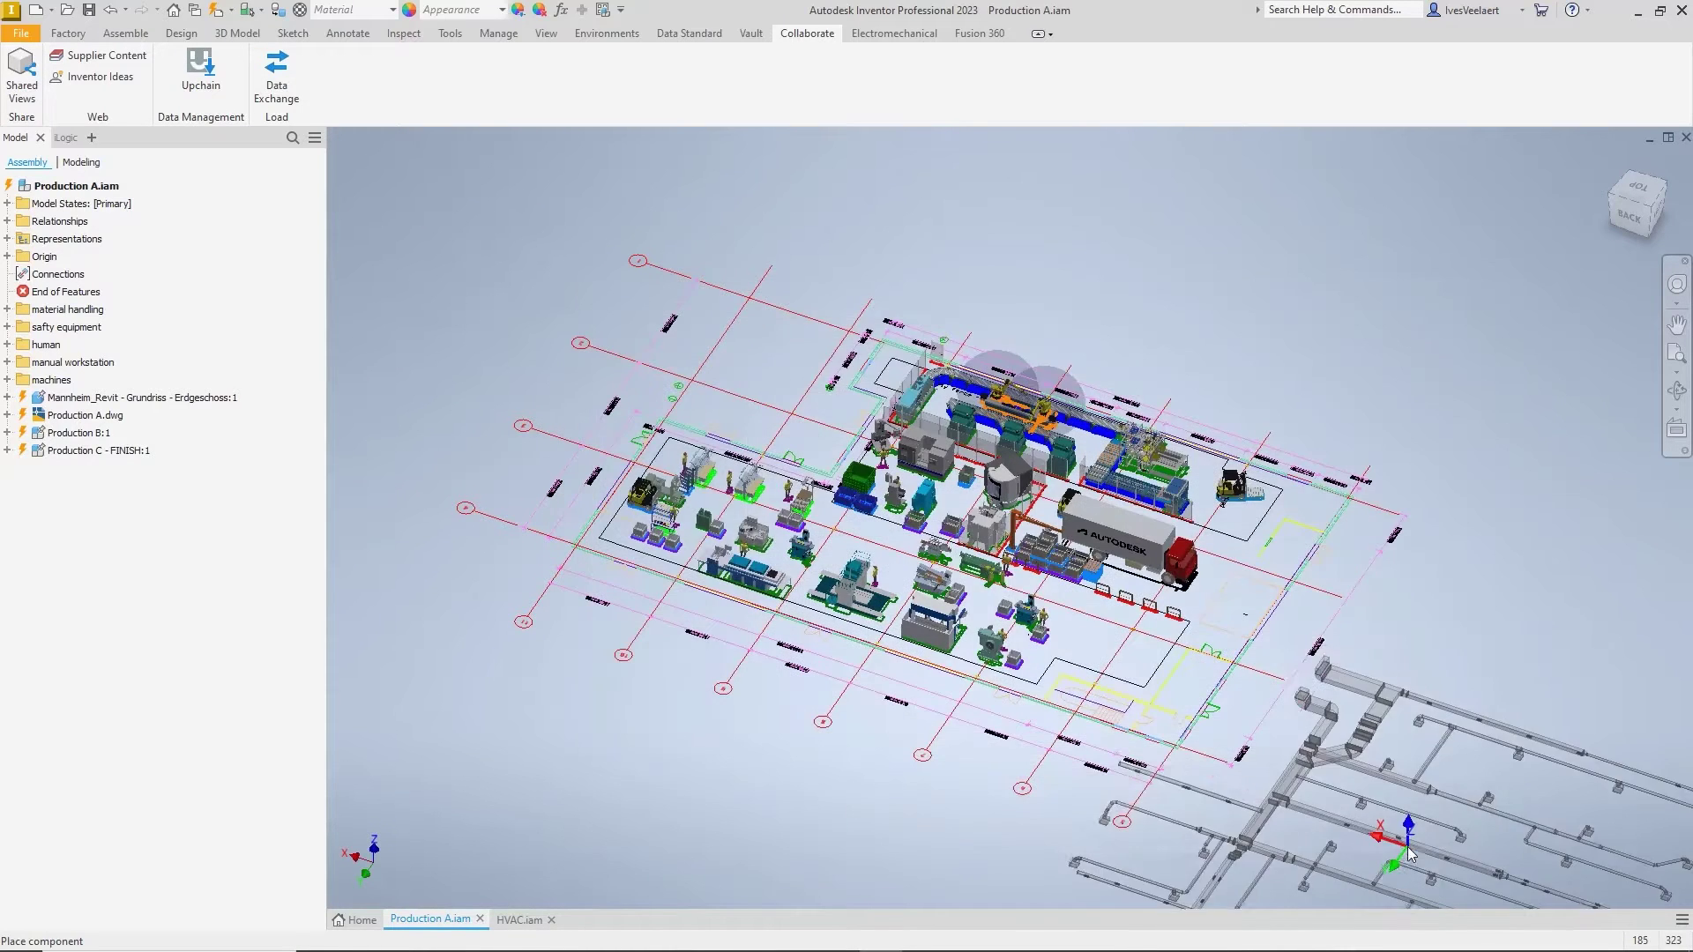
right_click(808, 511)
left_click(871, 507)
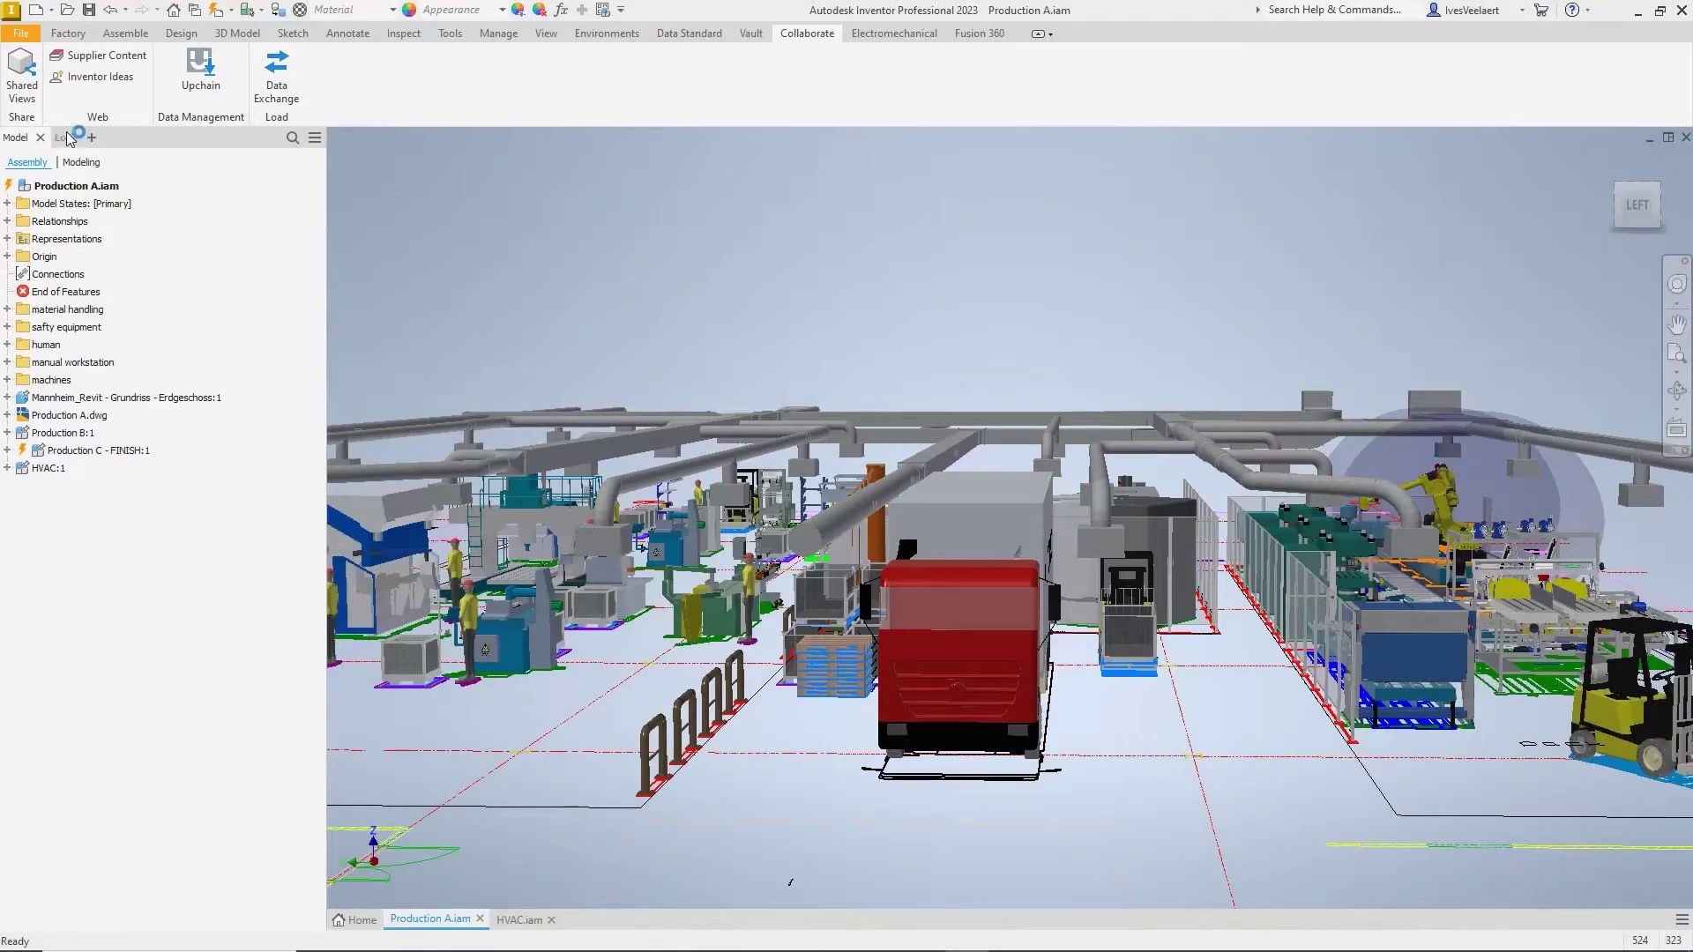
Create a shared view named Production - HVAC with component names and part properties hidden
left_click(21, 73)
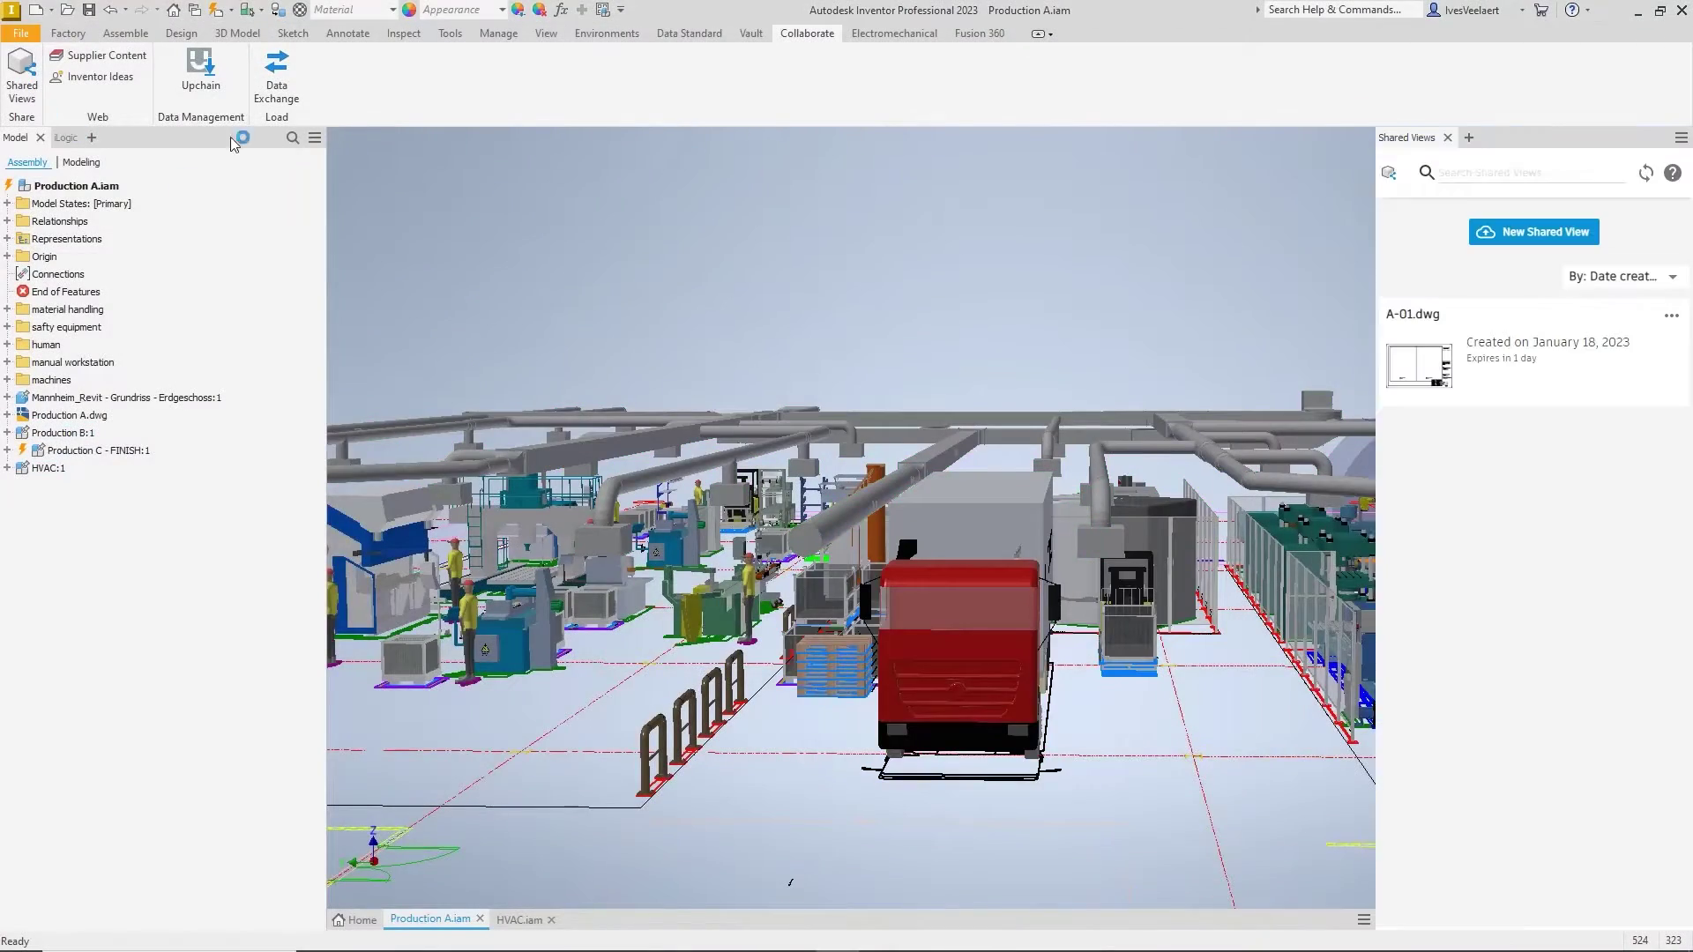
left_click(1529, 234)
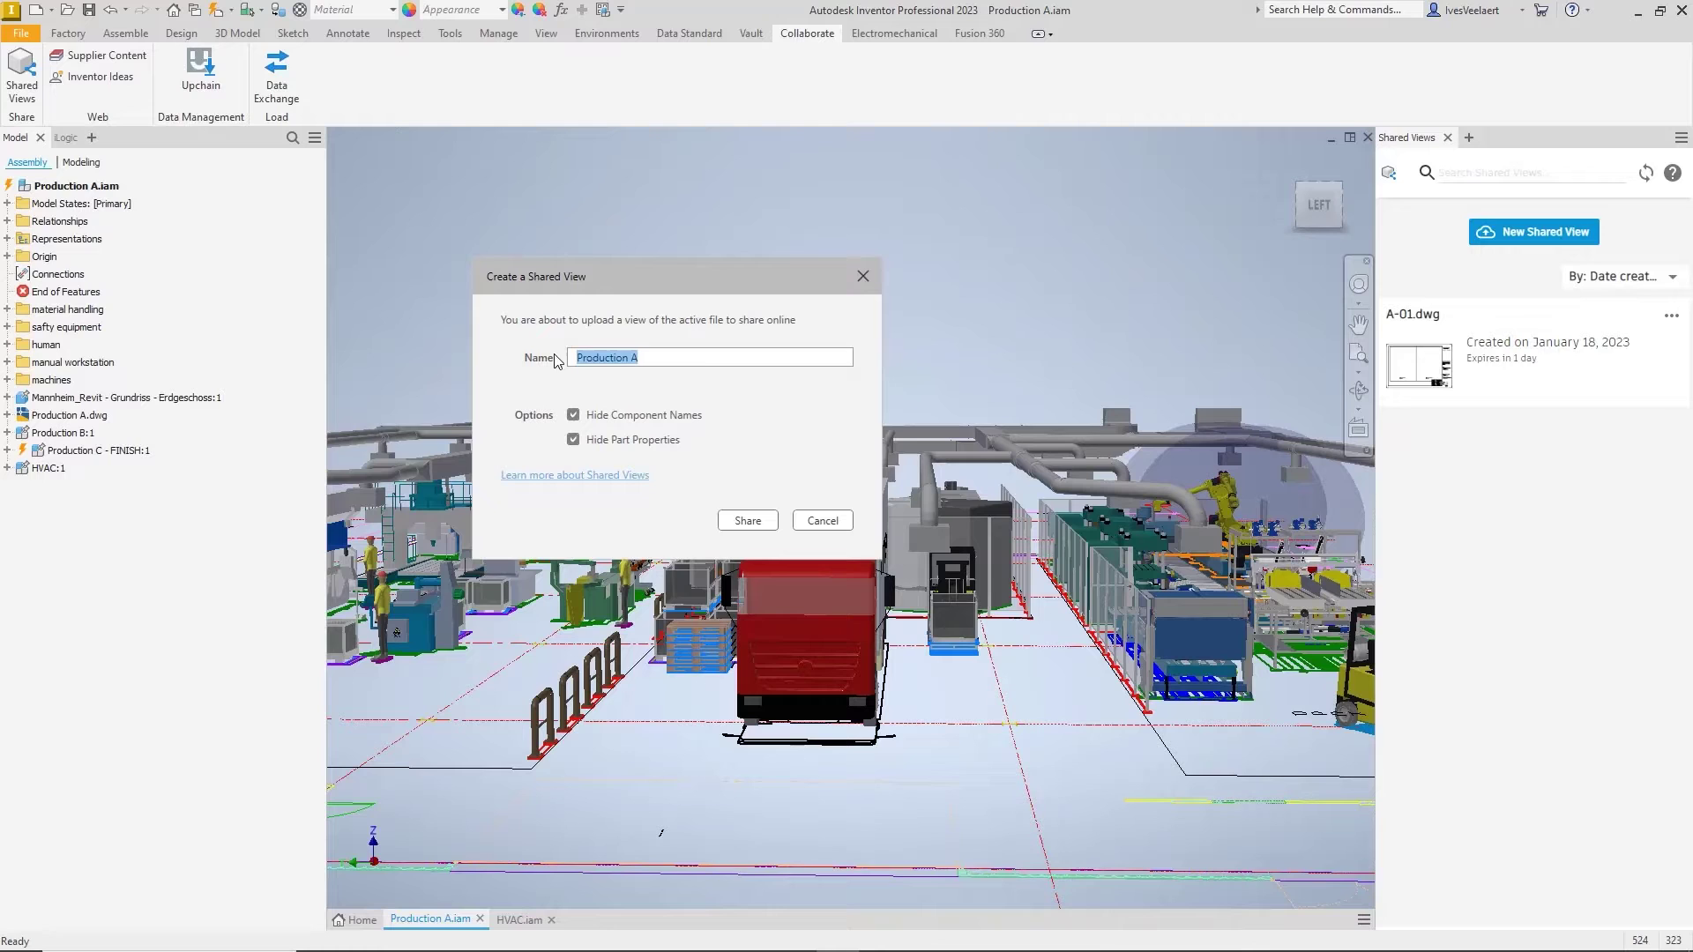
left_click(707, 354)
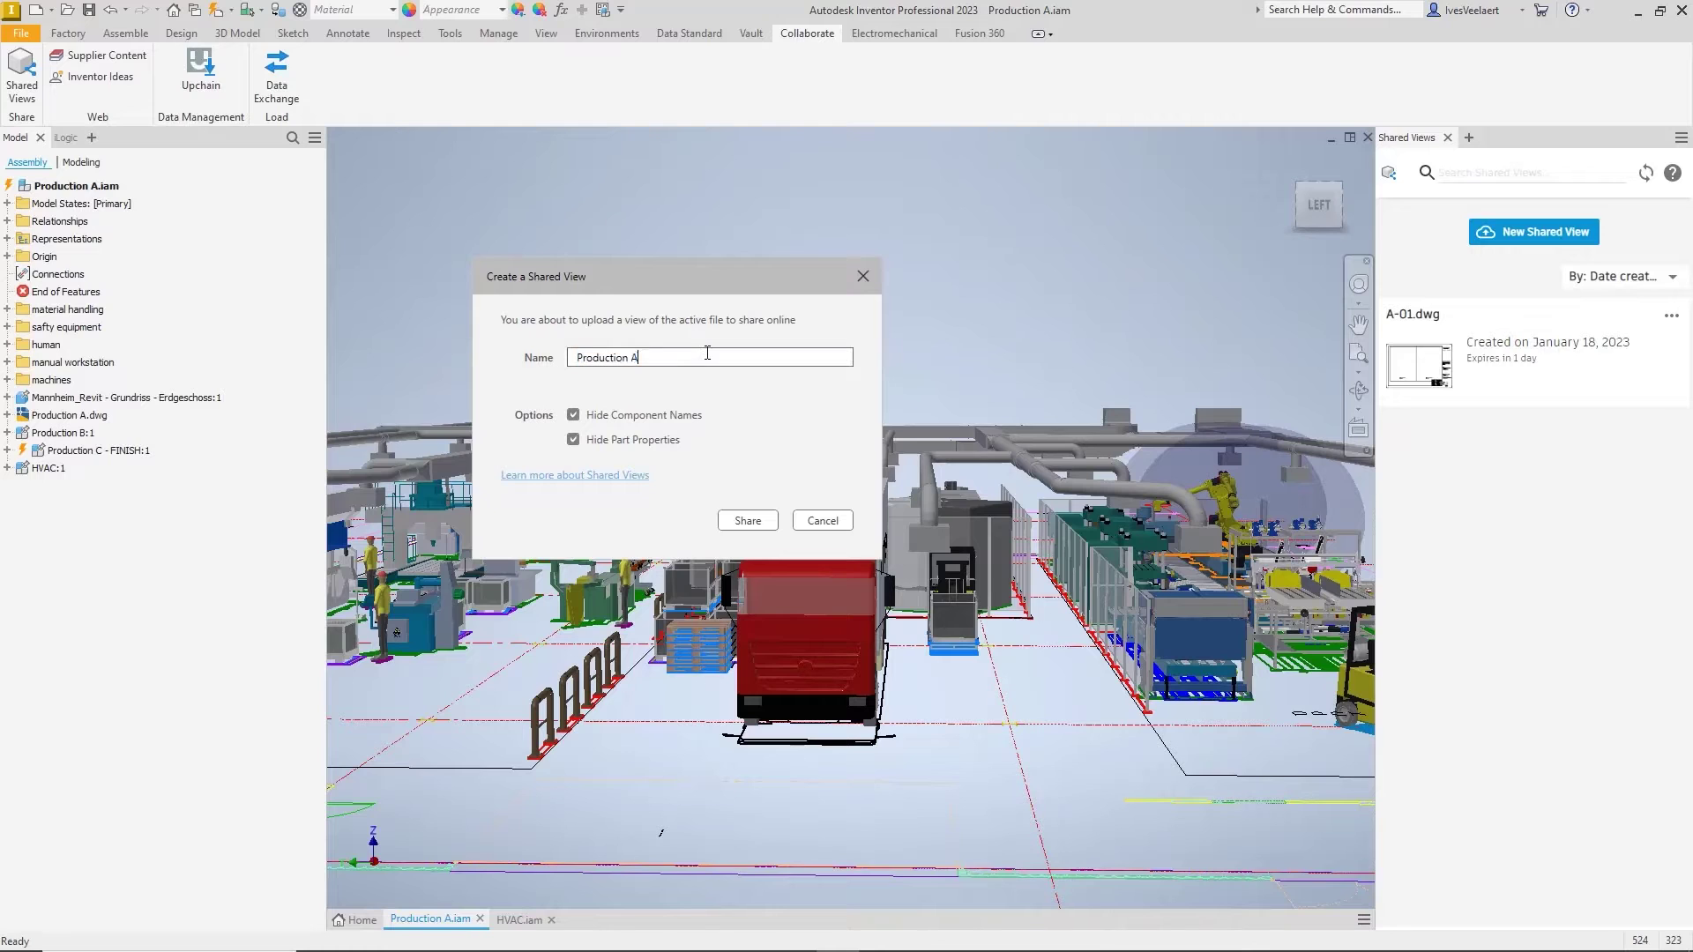
left_click(741, 520)
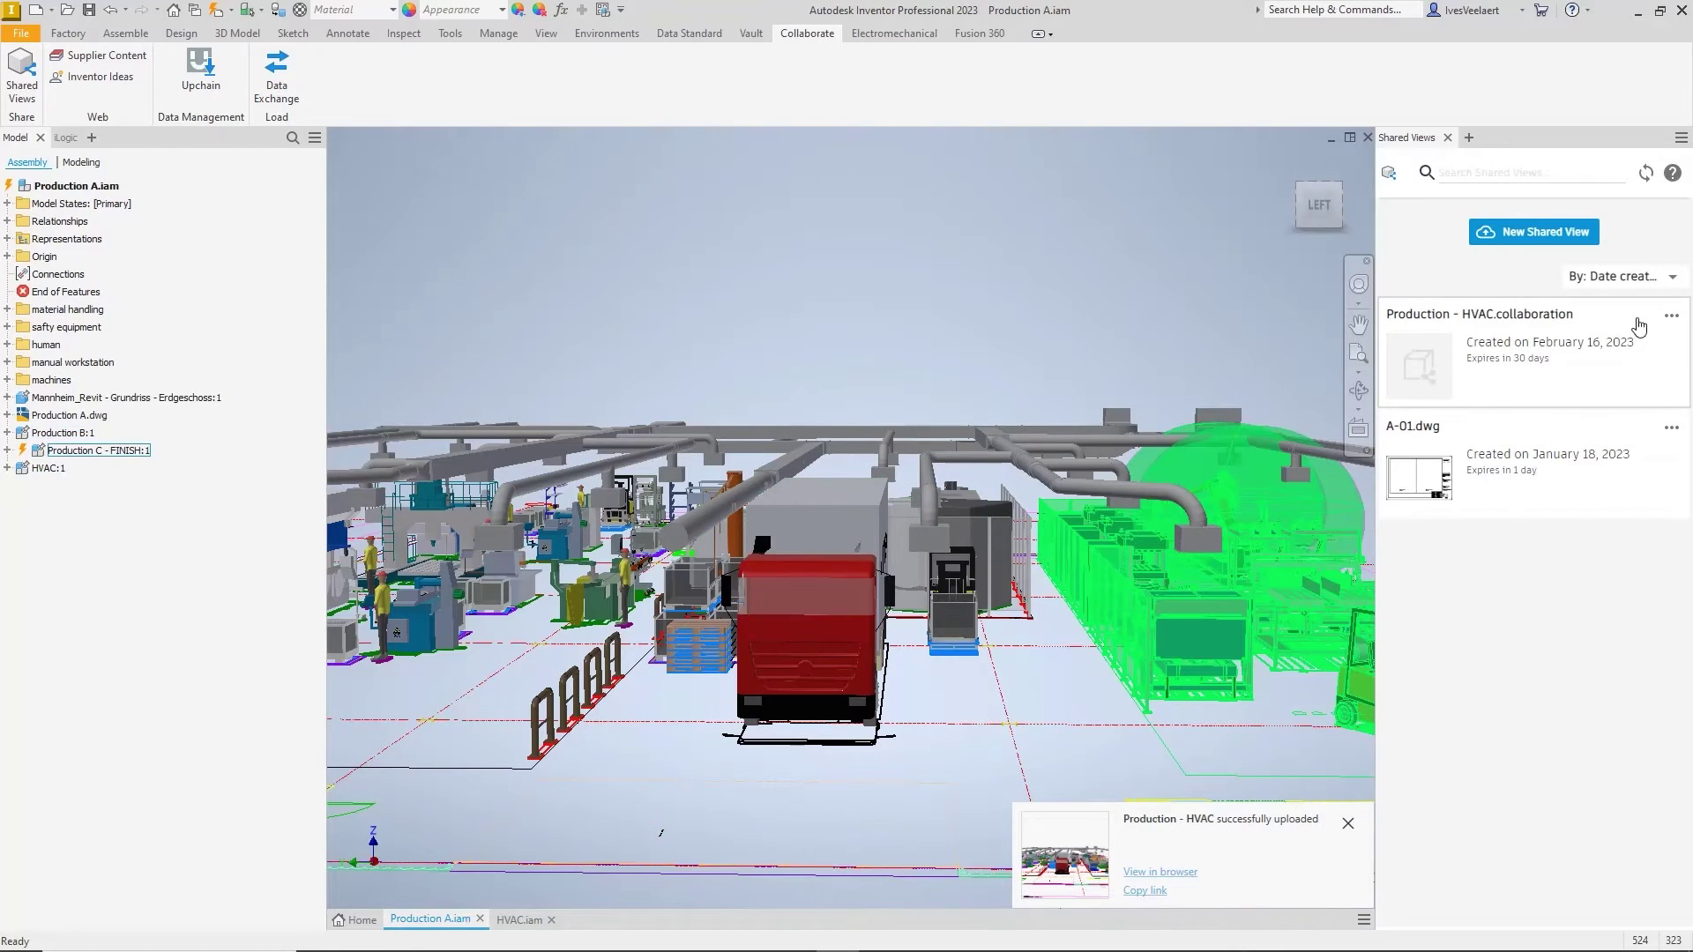
Open the Production - HVAC shared view in Autodesk Viewer and draw a cloud markup around the air terminal beside the truck
left_click(1671, 315)
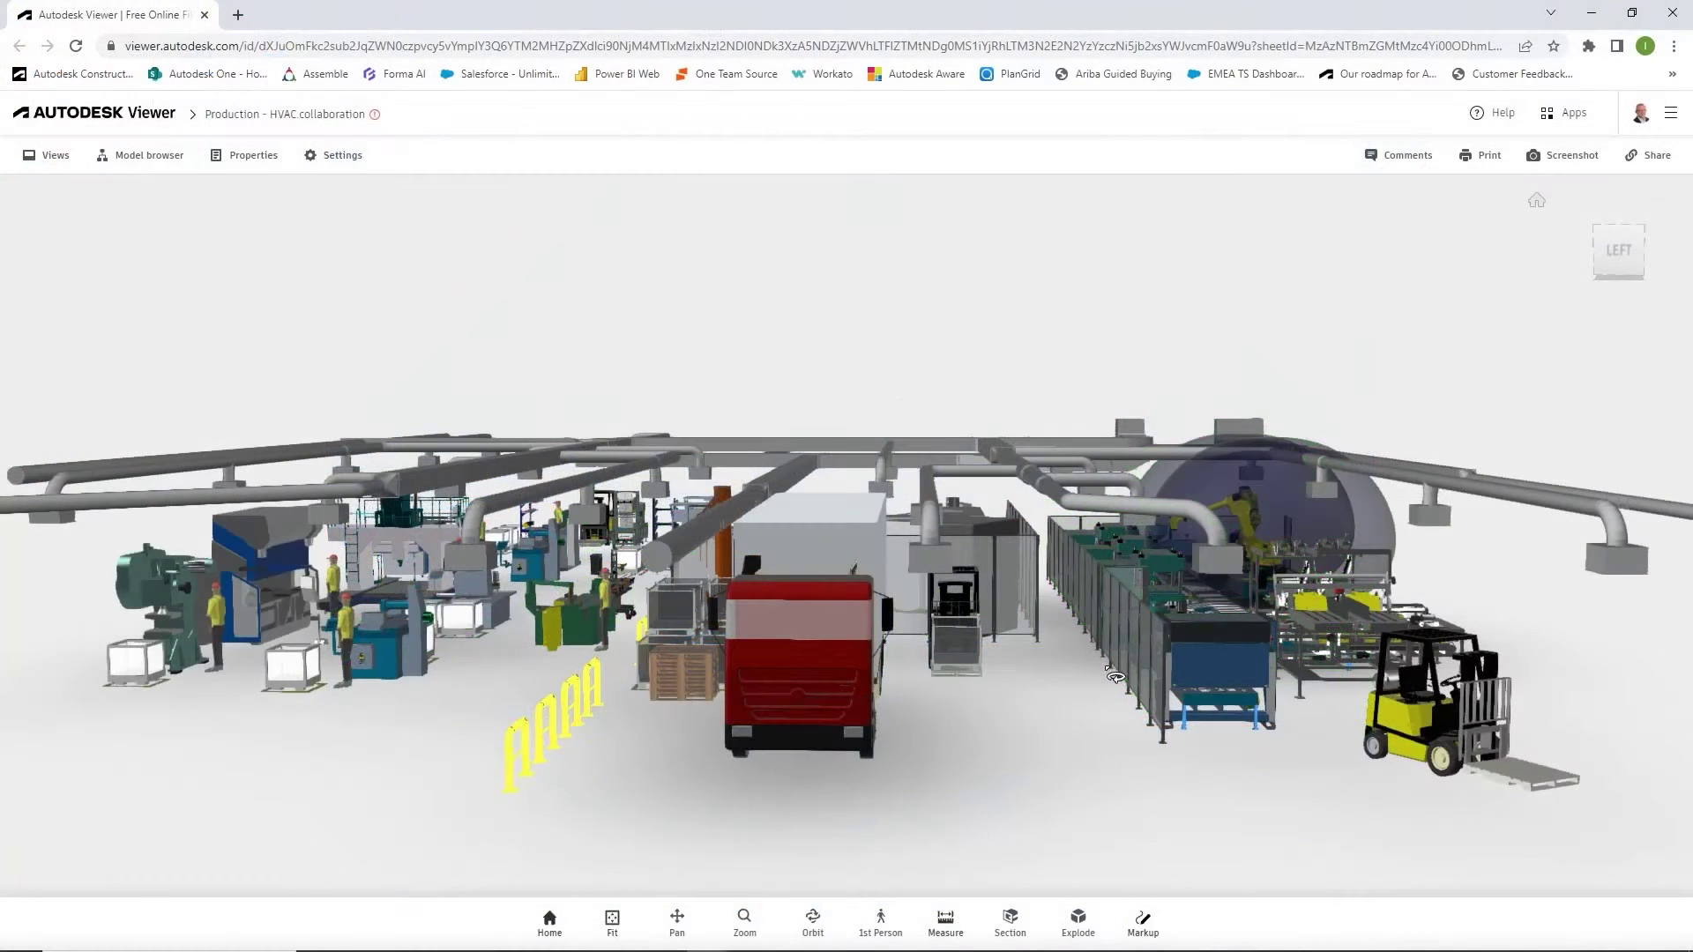
left_click(1142, 922)
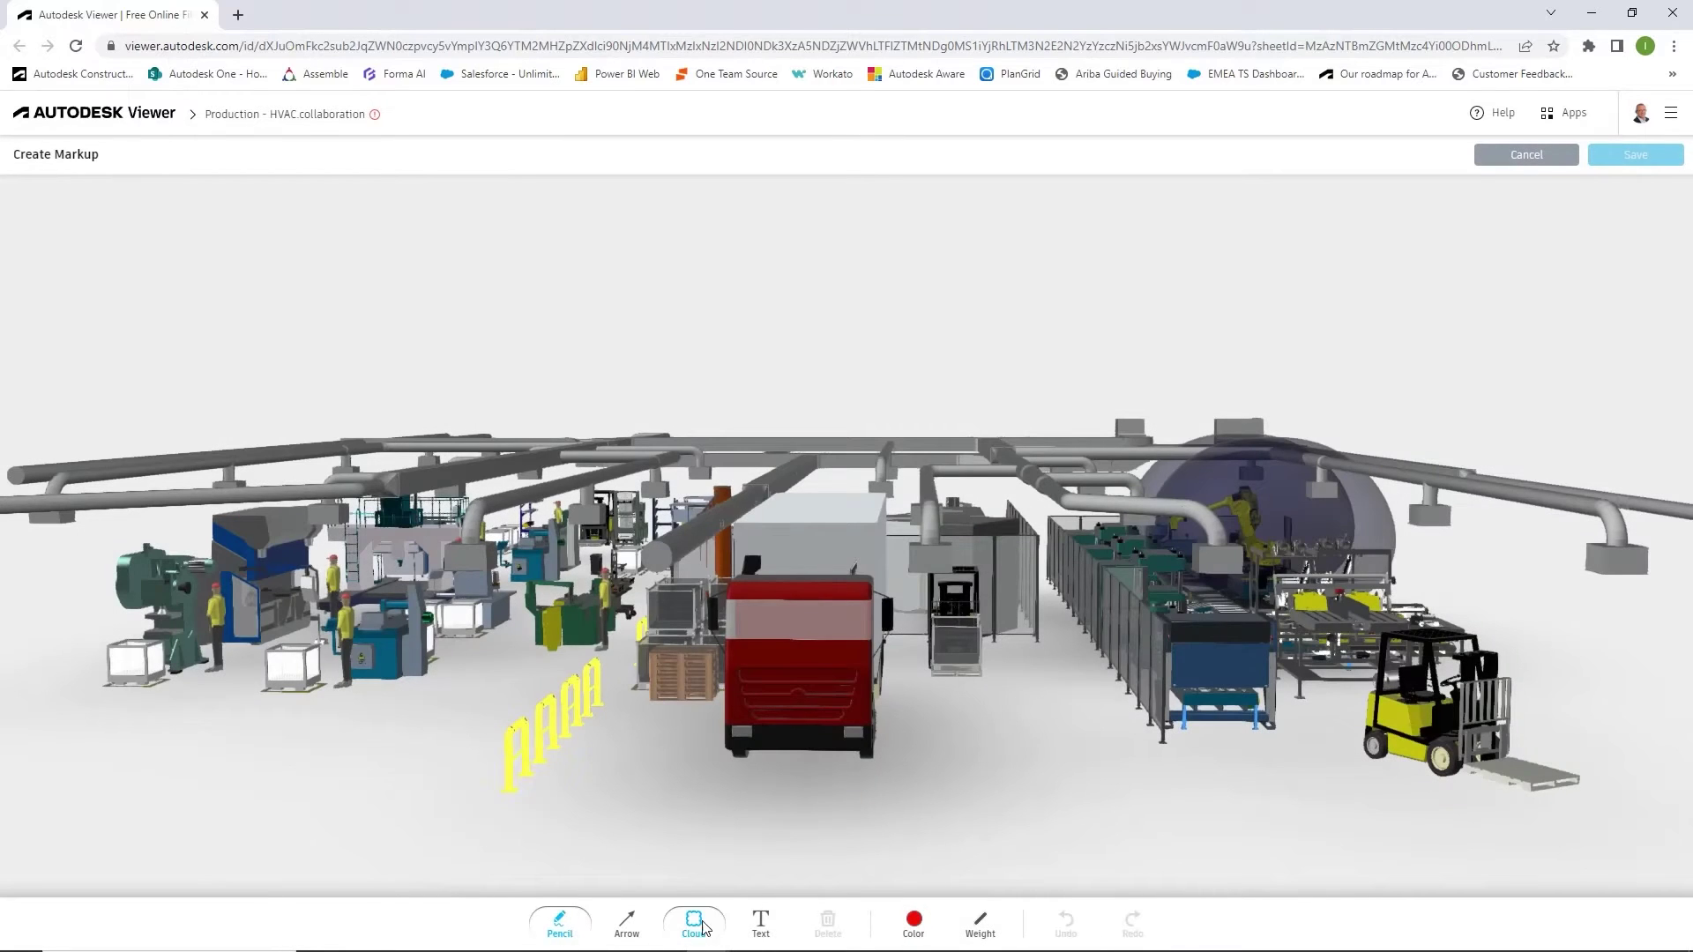
left_click_drag(848, 485, 993, 589)
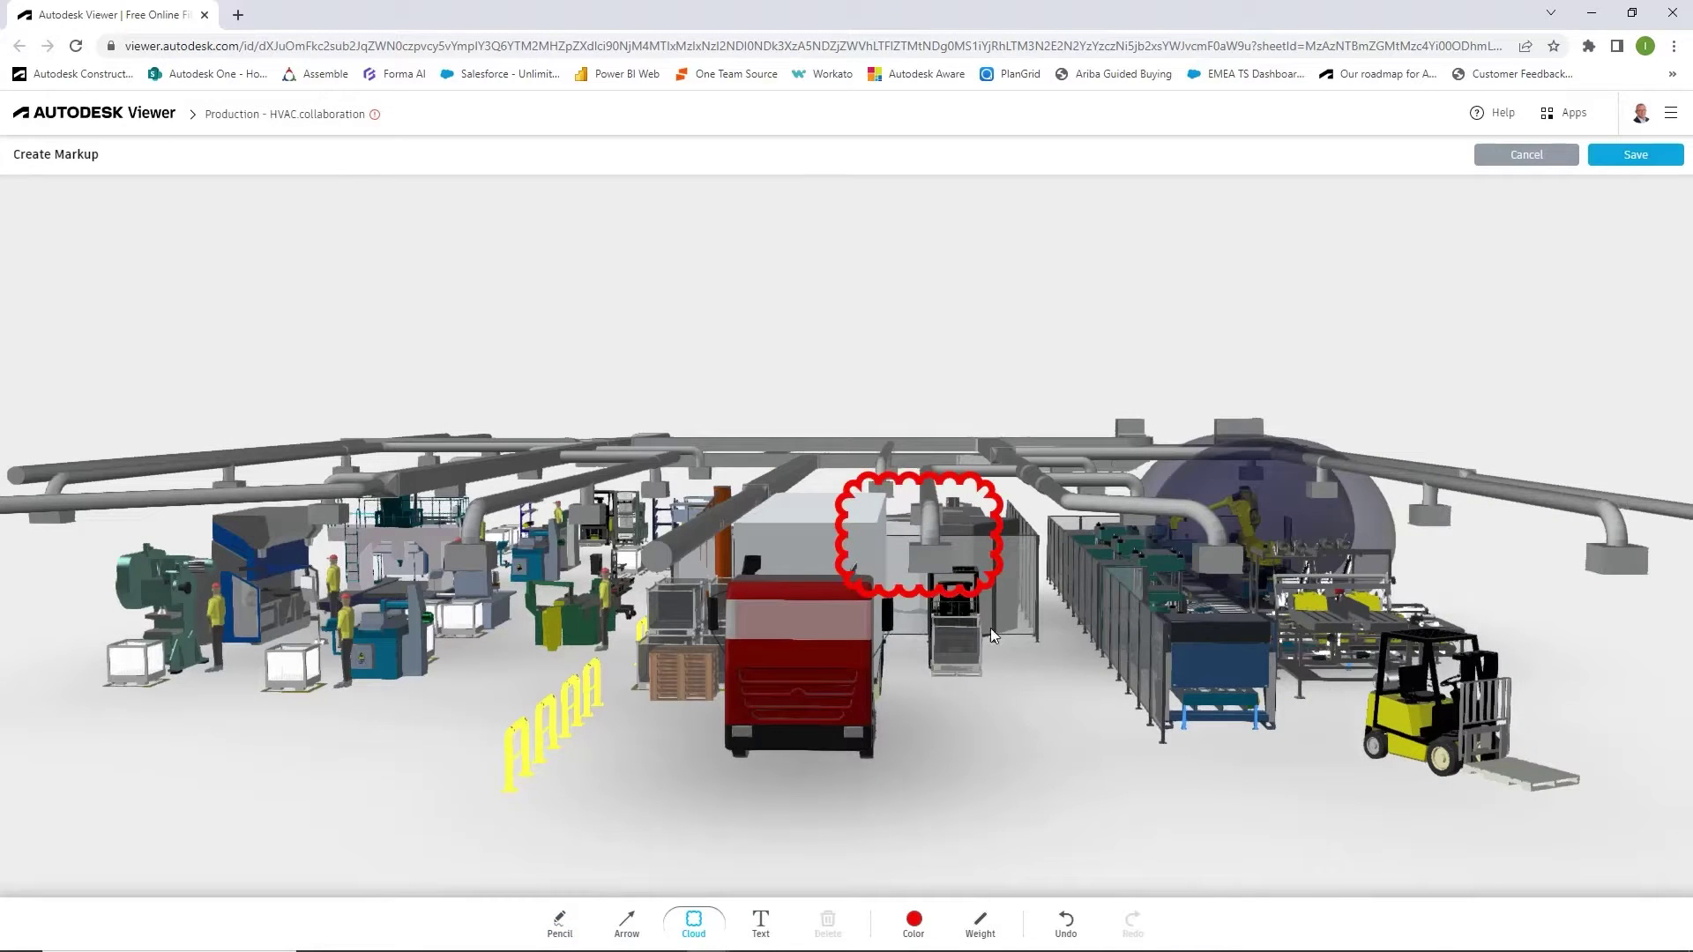
Add the text markup "Maybe provide more Clearance" above the cloud
left_click(758, 924)
left_click_drag(955, 398, 1114, 436)
type("Mayb")
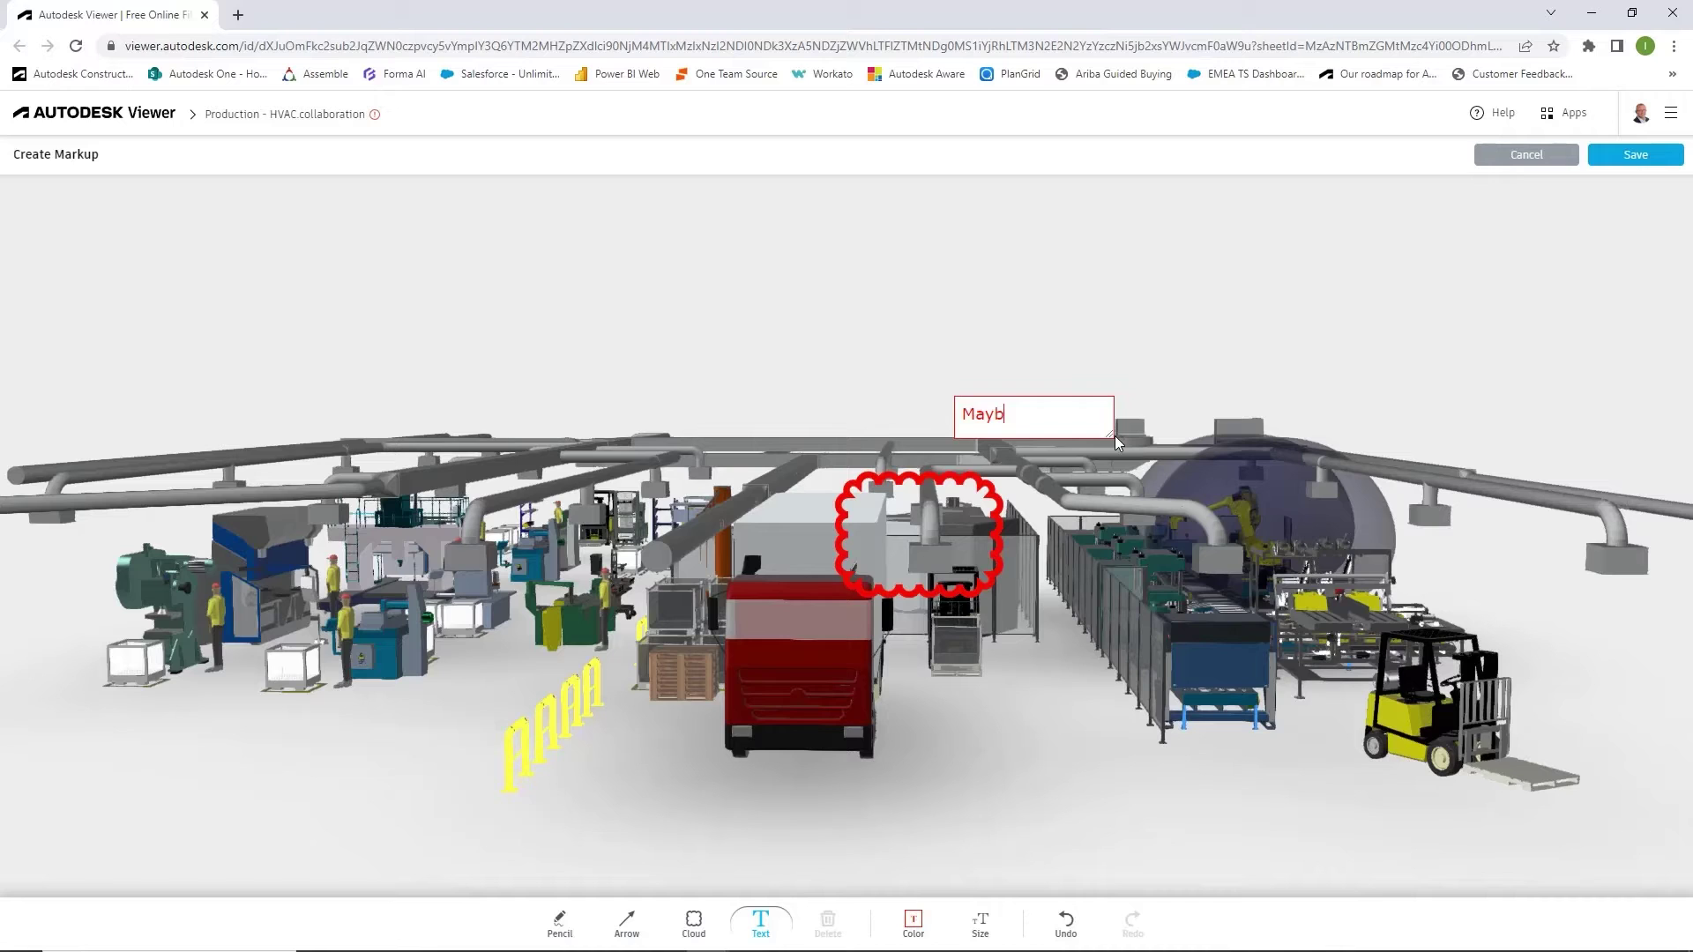
type("e provide more c")
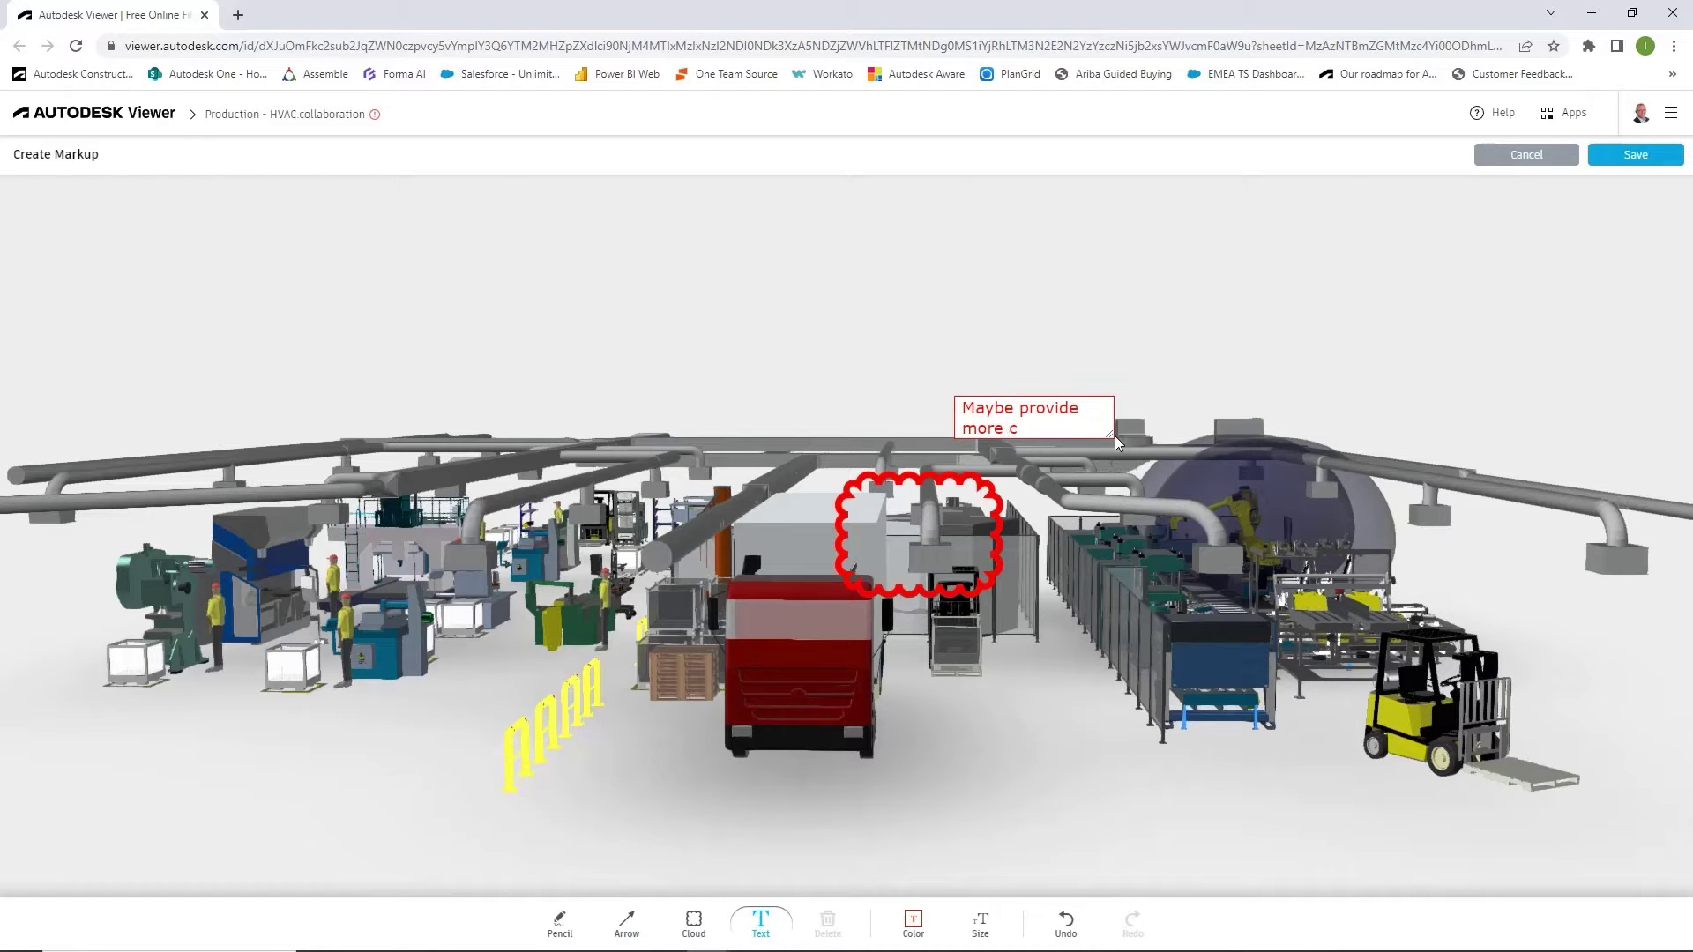
key("BackSpace")
type("Clearance")
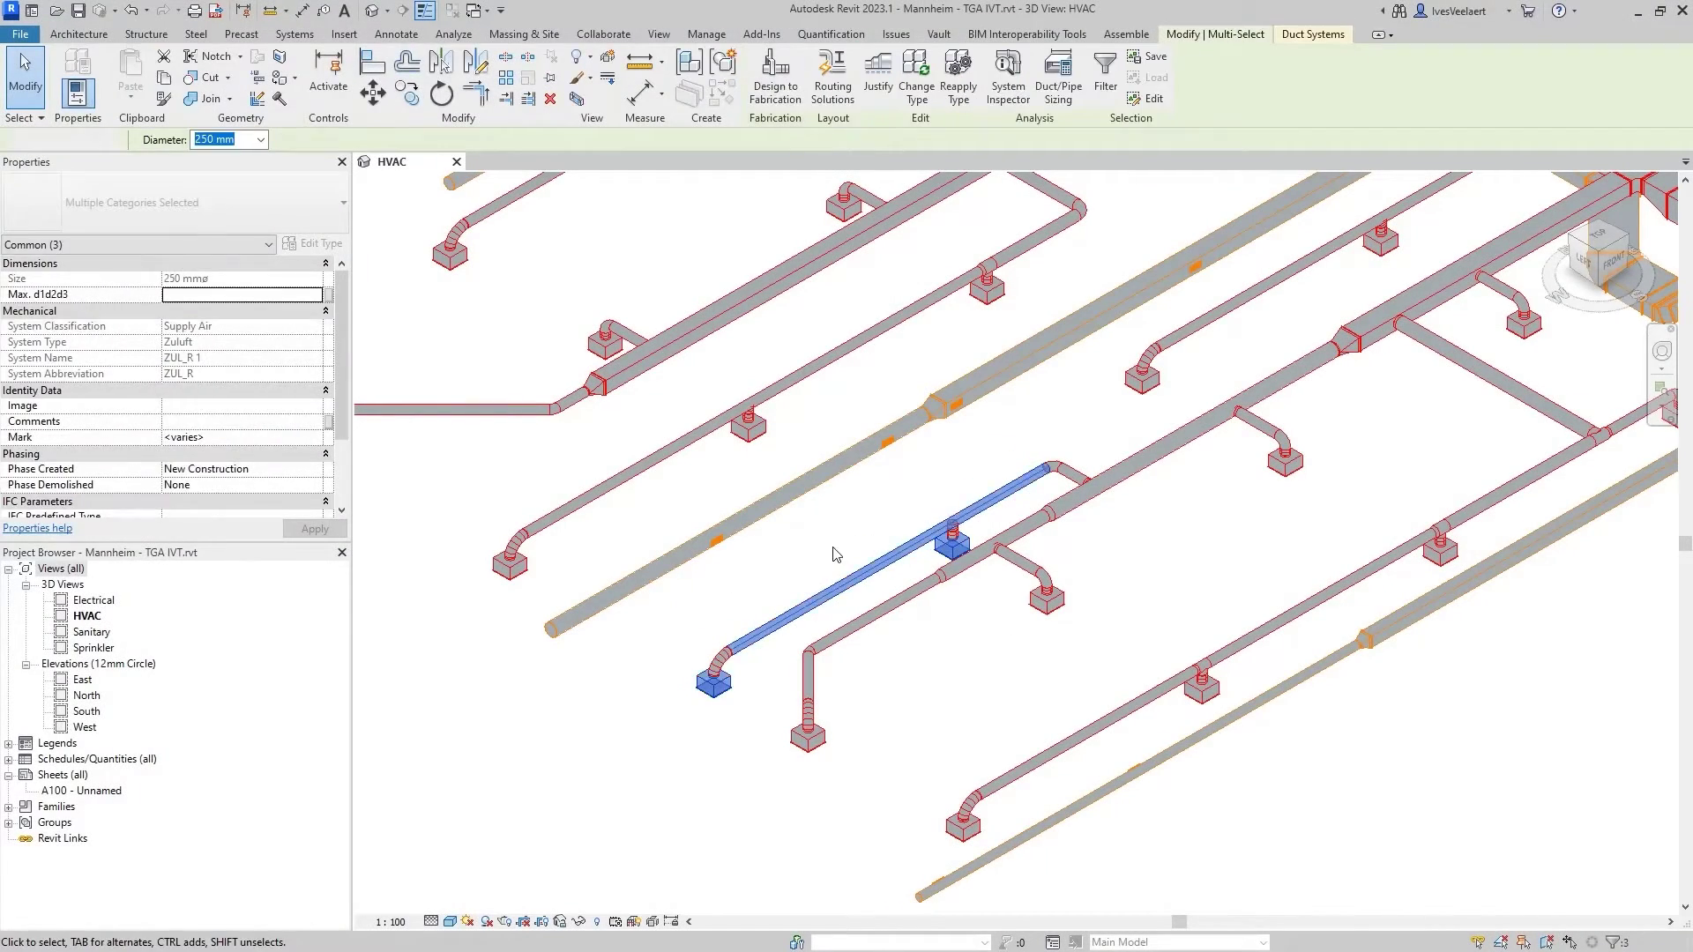
Switch to Revit, save the model with the relocated duct run, and select the Mannheim - TGA IVT cloud model for publishing
left_click(836, 554)
left_click(79, 11)
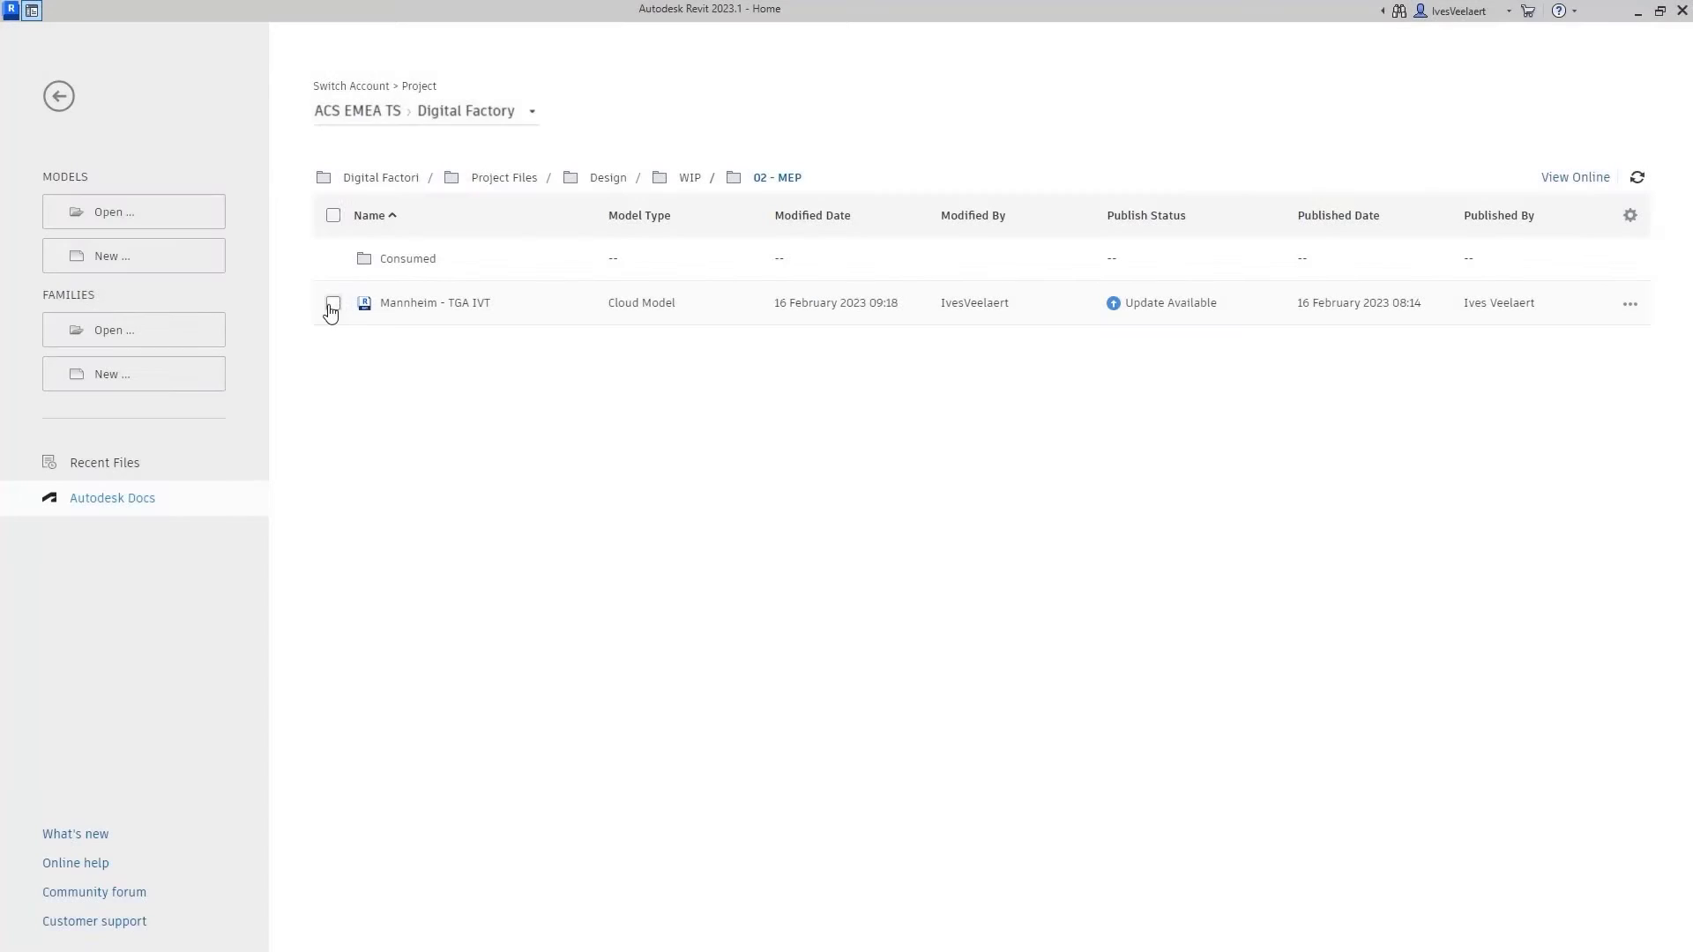
left_click(332, 303)
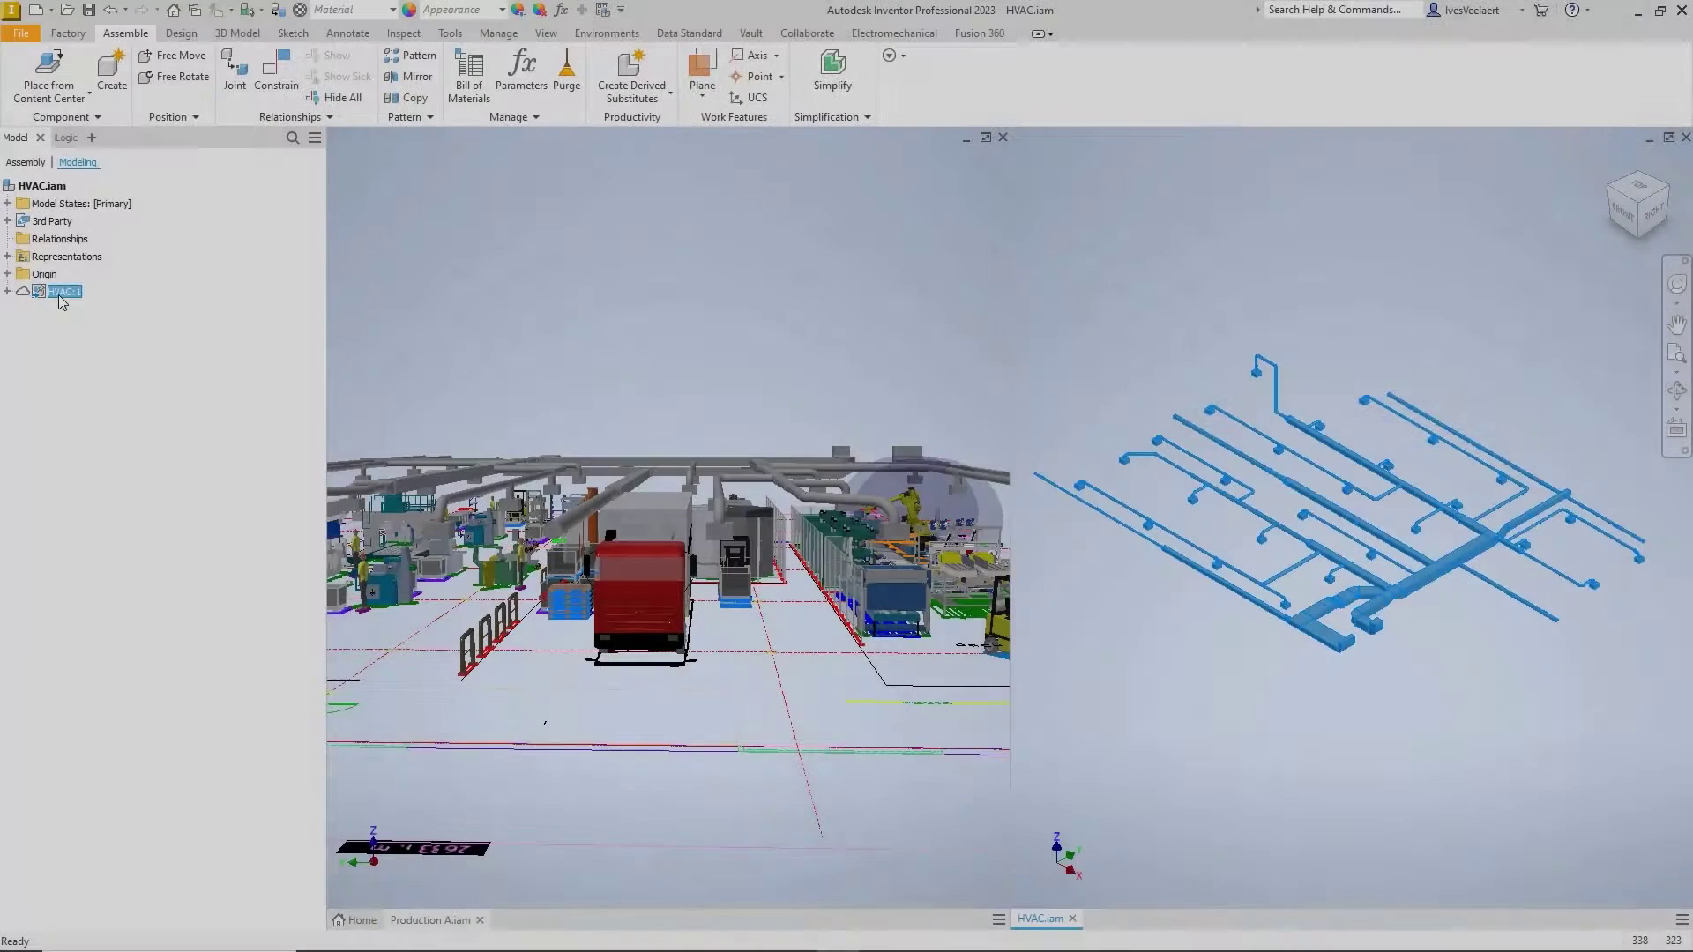
Switch to Inventor and update the HVAC data exchange in HVAC.iam to version 2
right_click(60, 292)
left_click(122, 388)
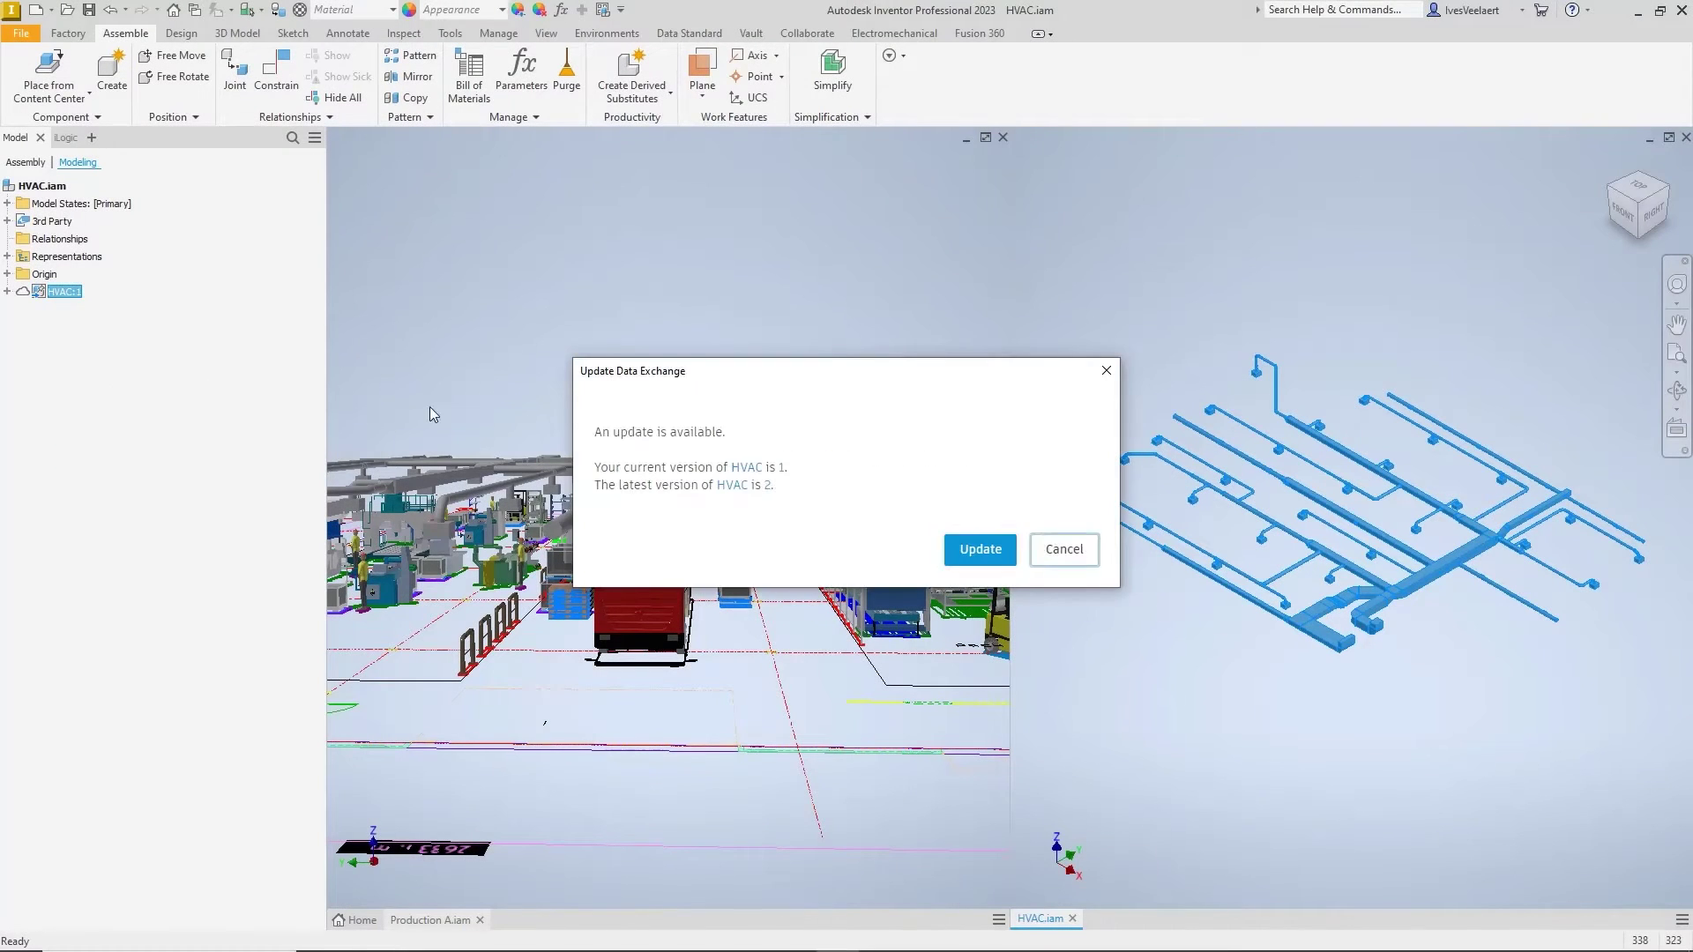
left_click(980, 550)
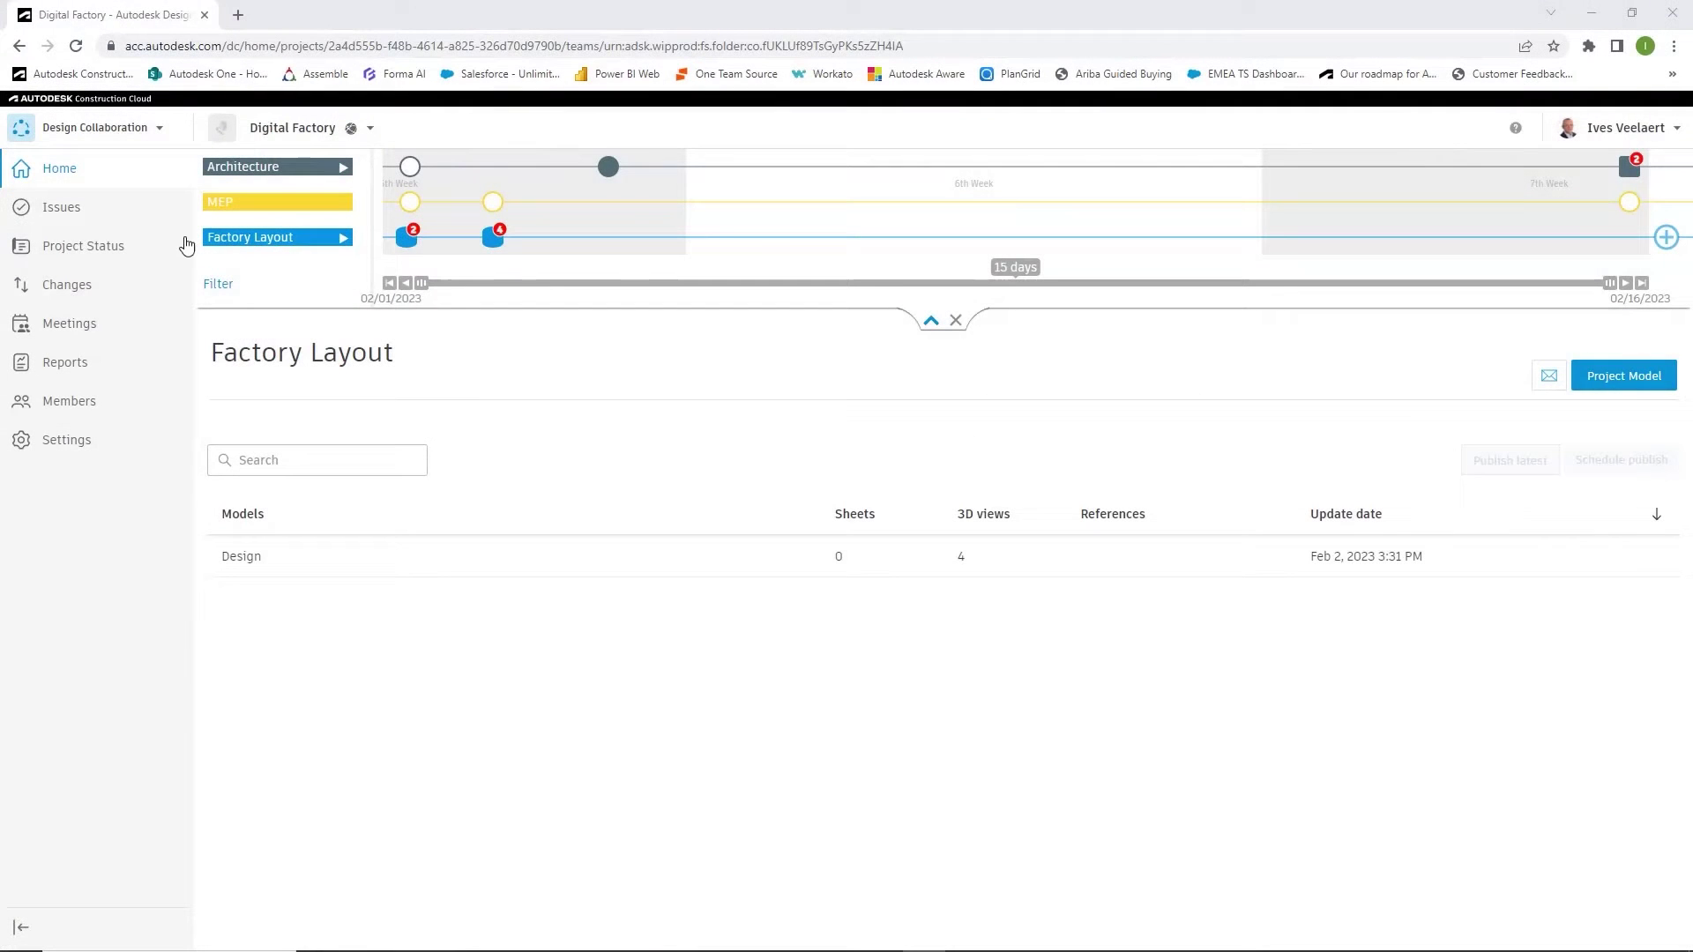
Switch to Design Collaboration and compare V2 with V3 of Mannheim - TGA IVT.rvt in the latest MEP package
left_click(1630, 204)
left_click(1400, 365)
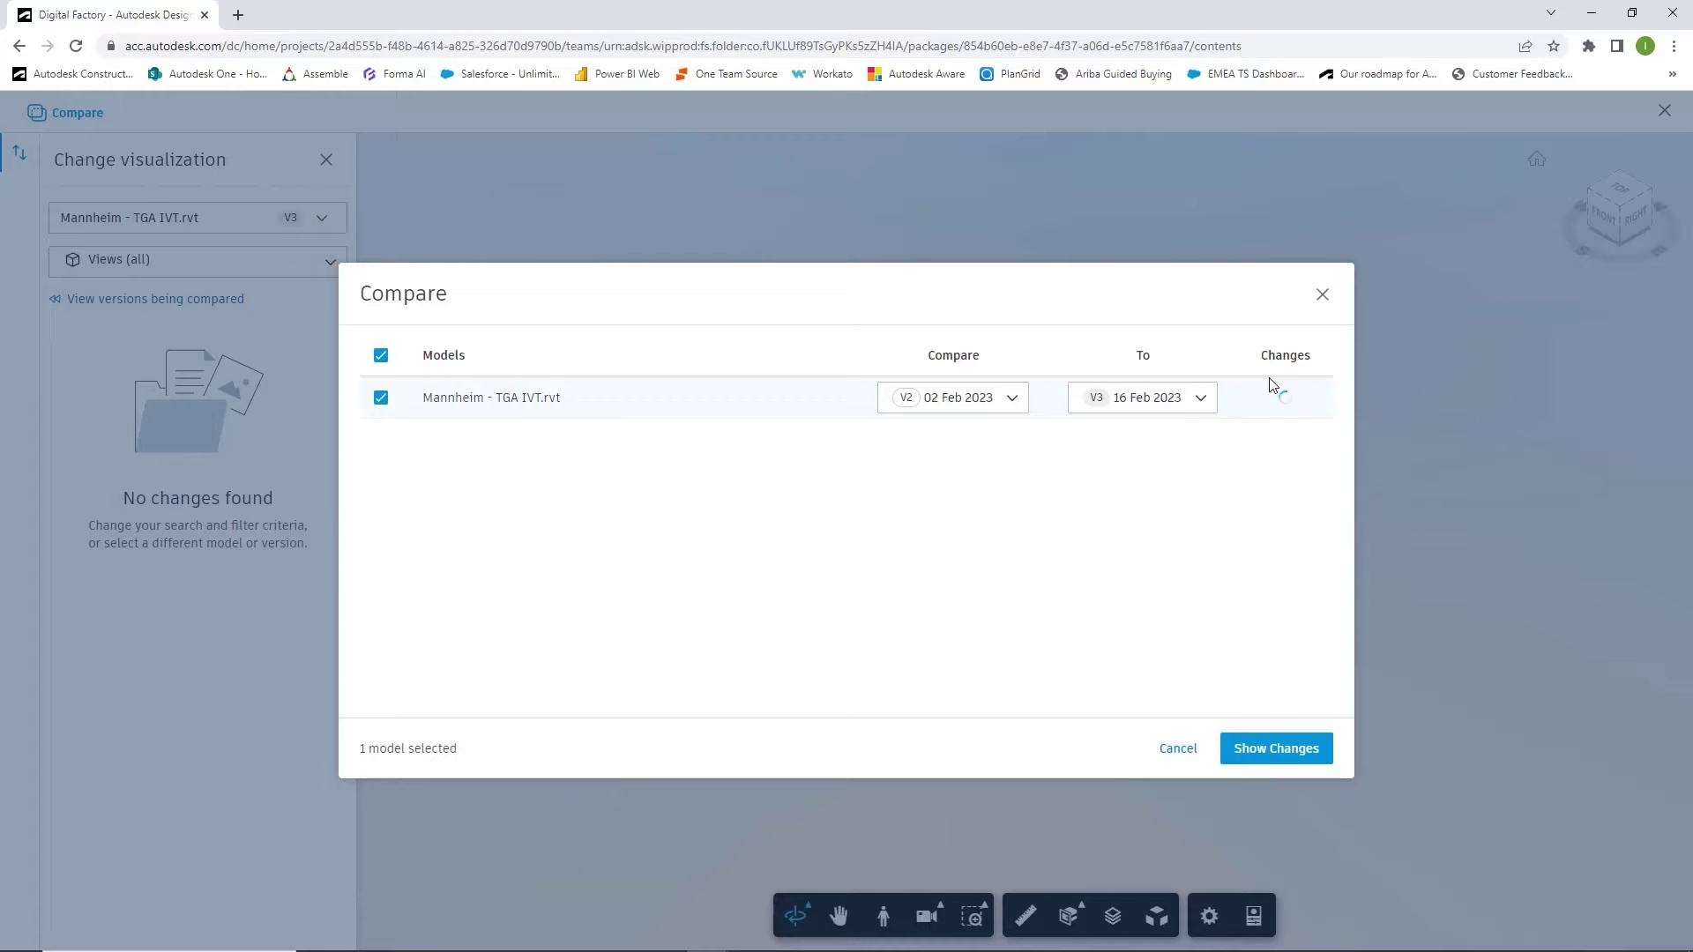
left_click(1270, 749)
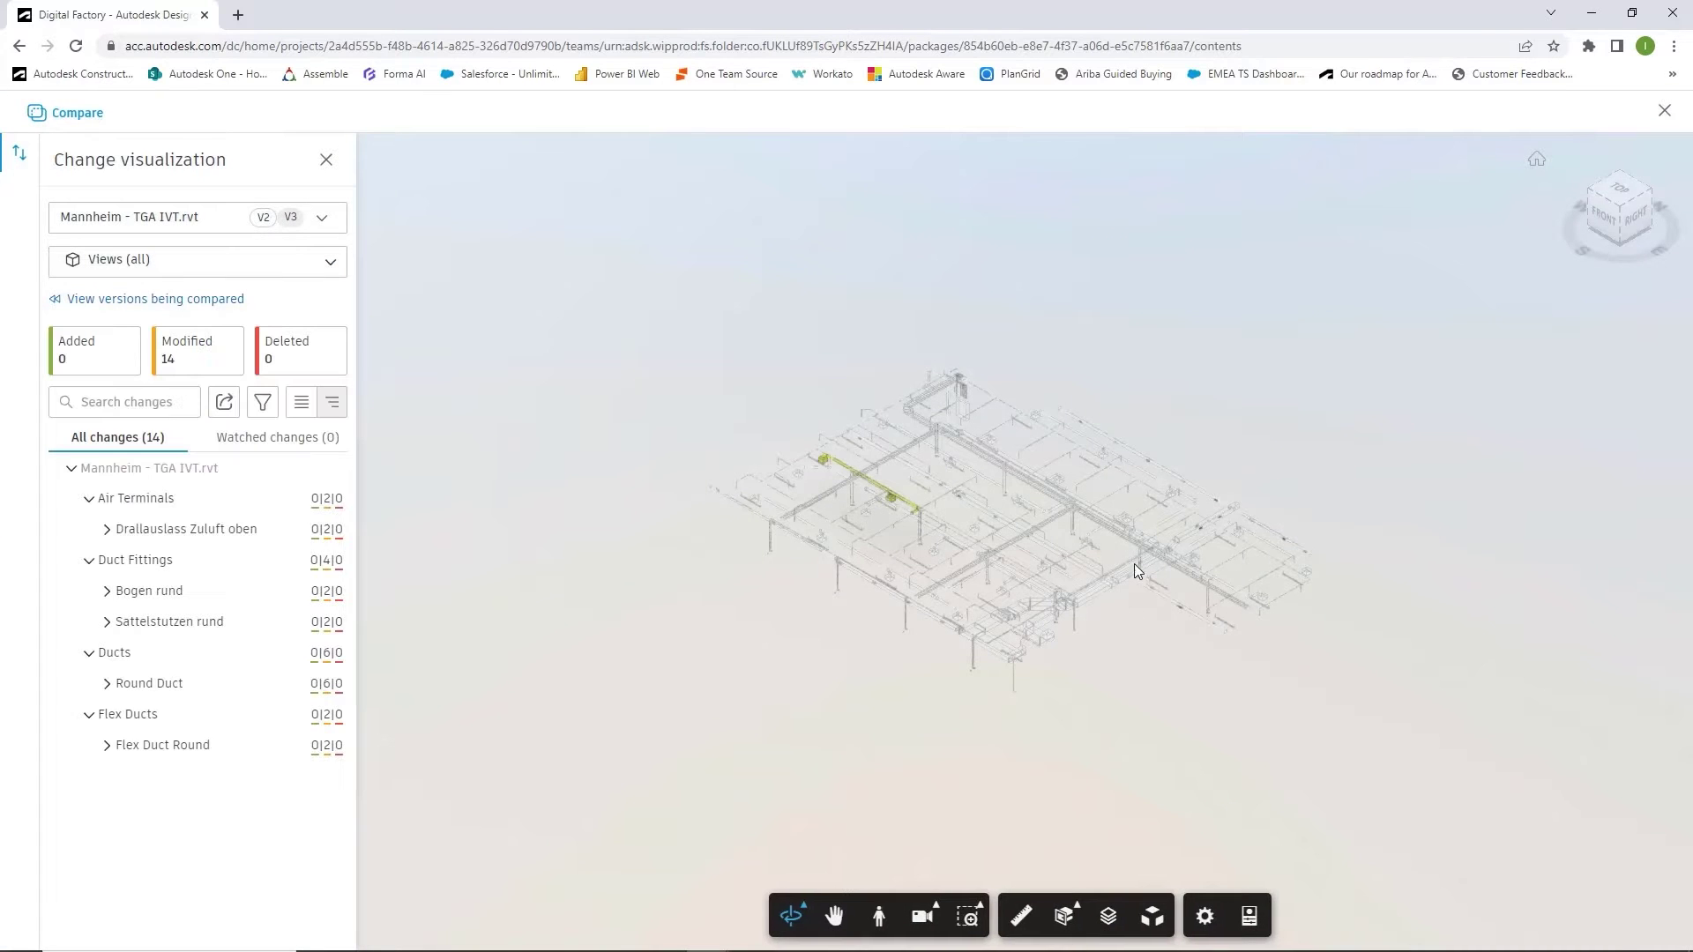
Examine the second modified 600 quadratisch air terminal under Drallauslass Zuluft oben, showing it in Version 2 and back in Version 3
left_click(107, 529)
left_click(124, 560)
left_click(160, 593)
left_click(264, 622)
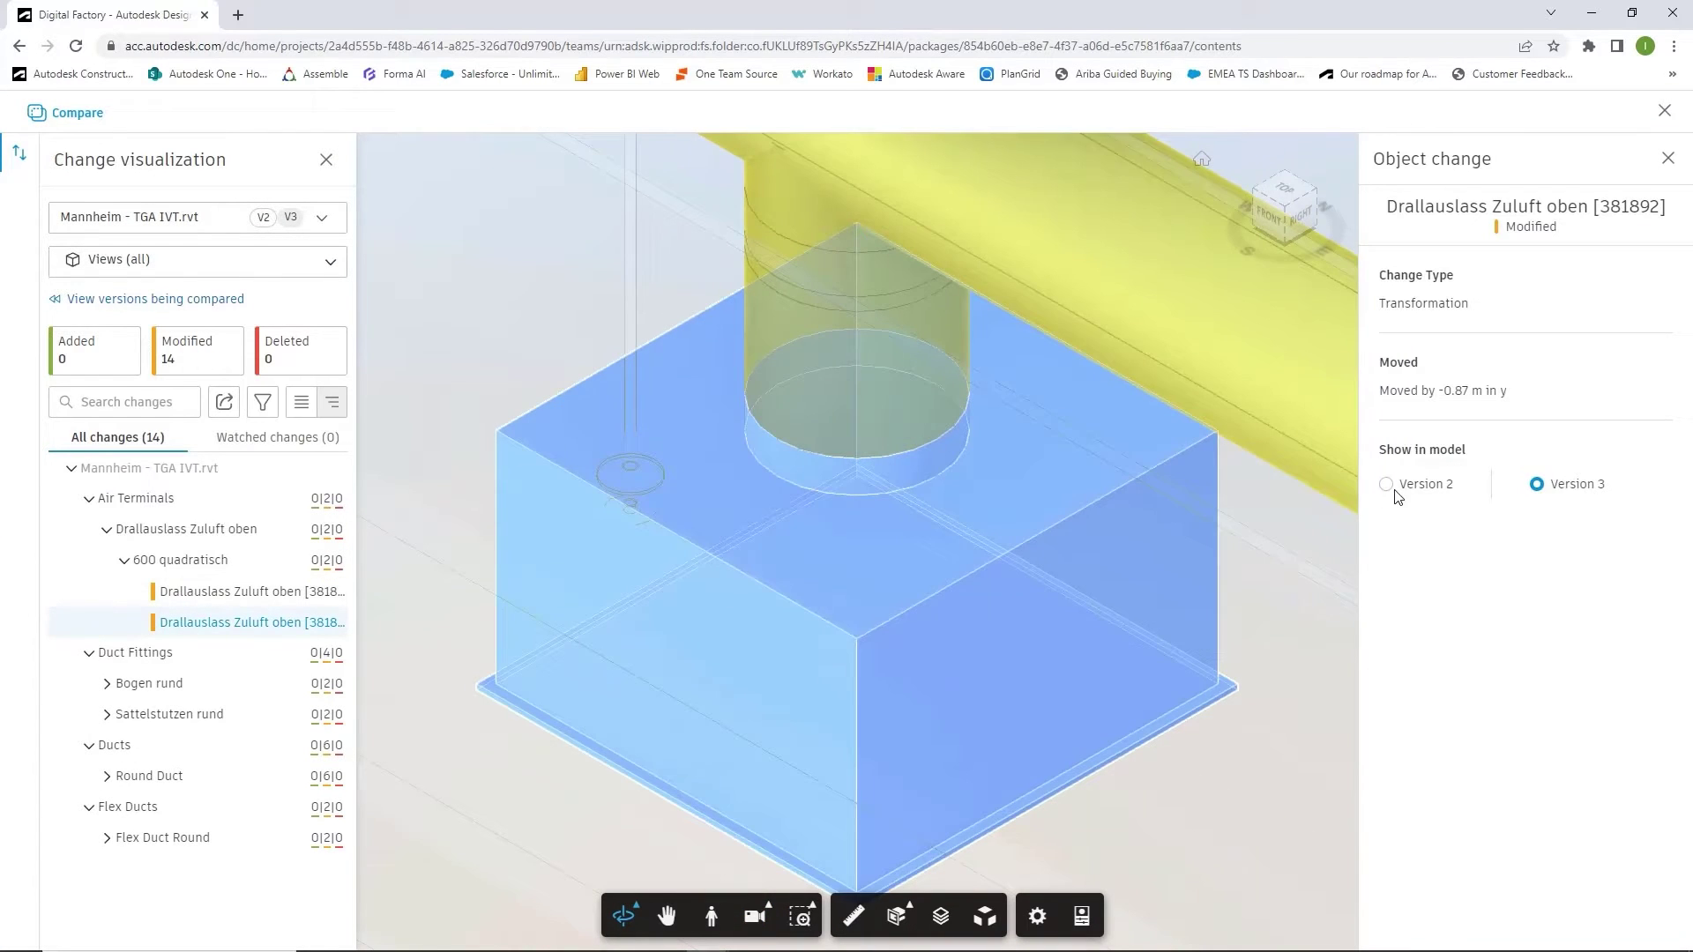
left_click(1386, 484)
left_click(1536, 484)
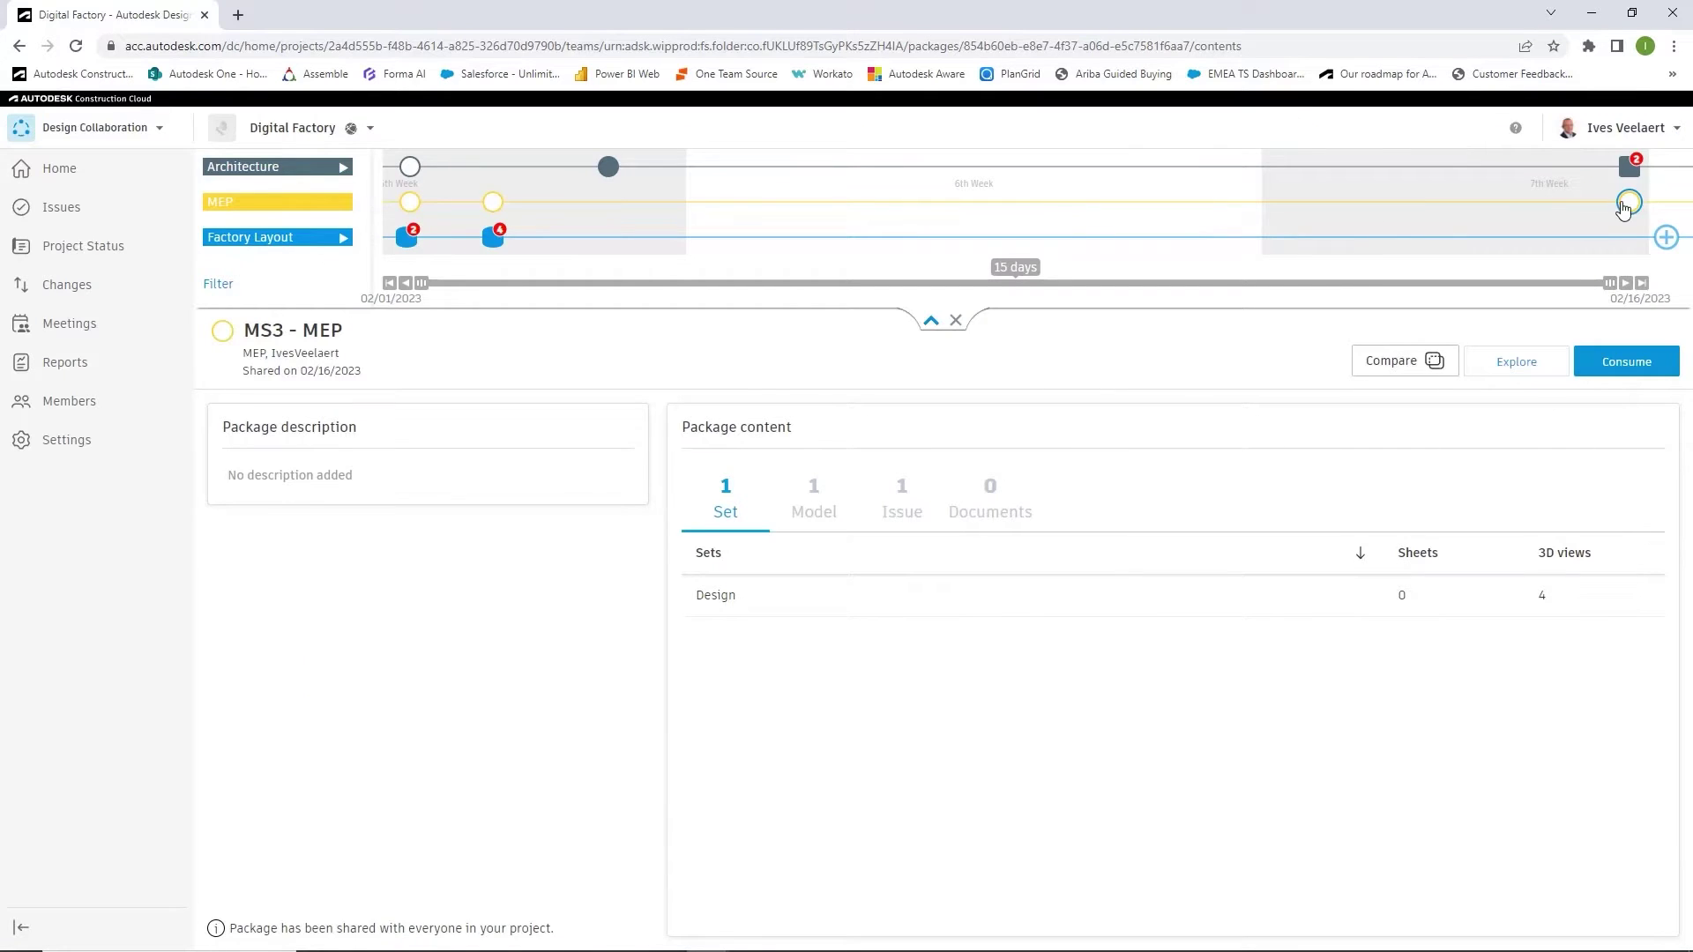
Explore the MS3 - MEP package and show all Factory Layout and Architecture models together with the MEP model
left_click(1516, 361)
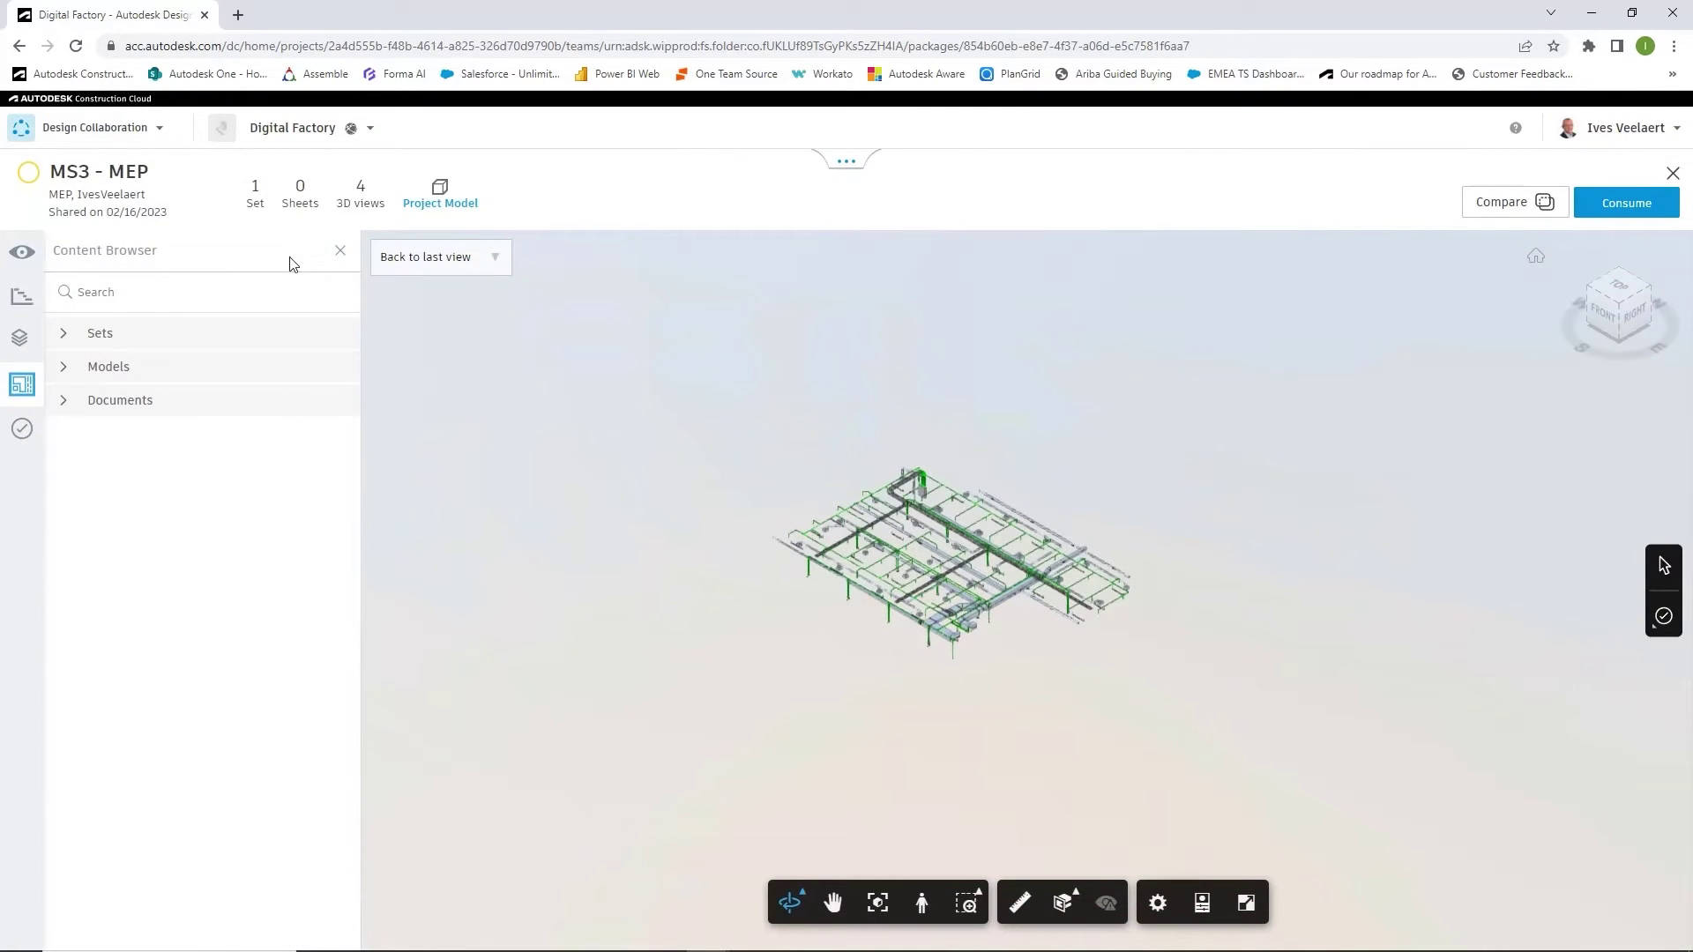
left_click(22, 254)
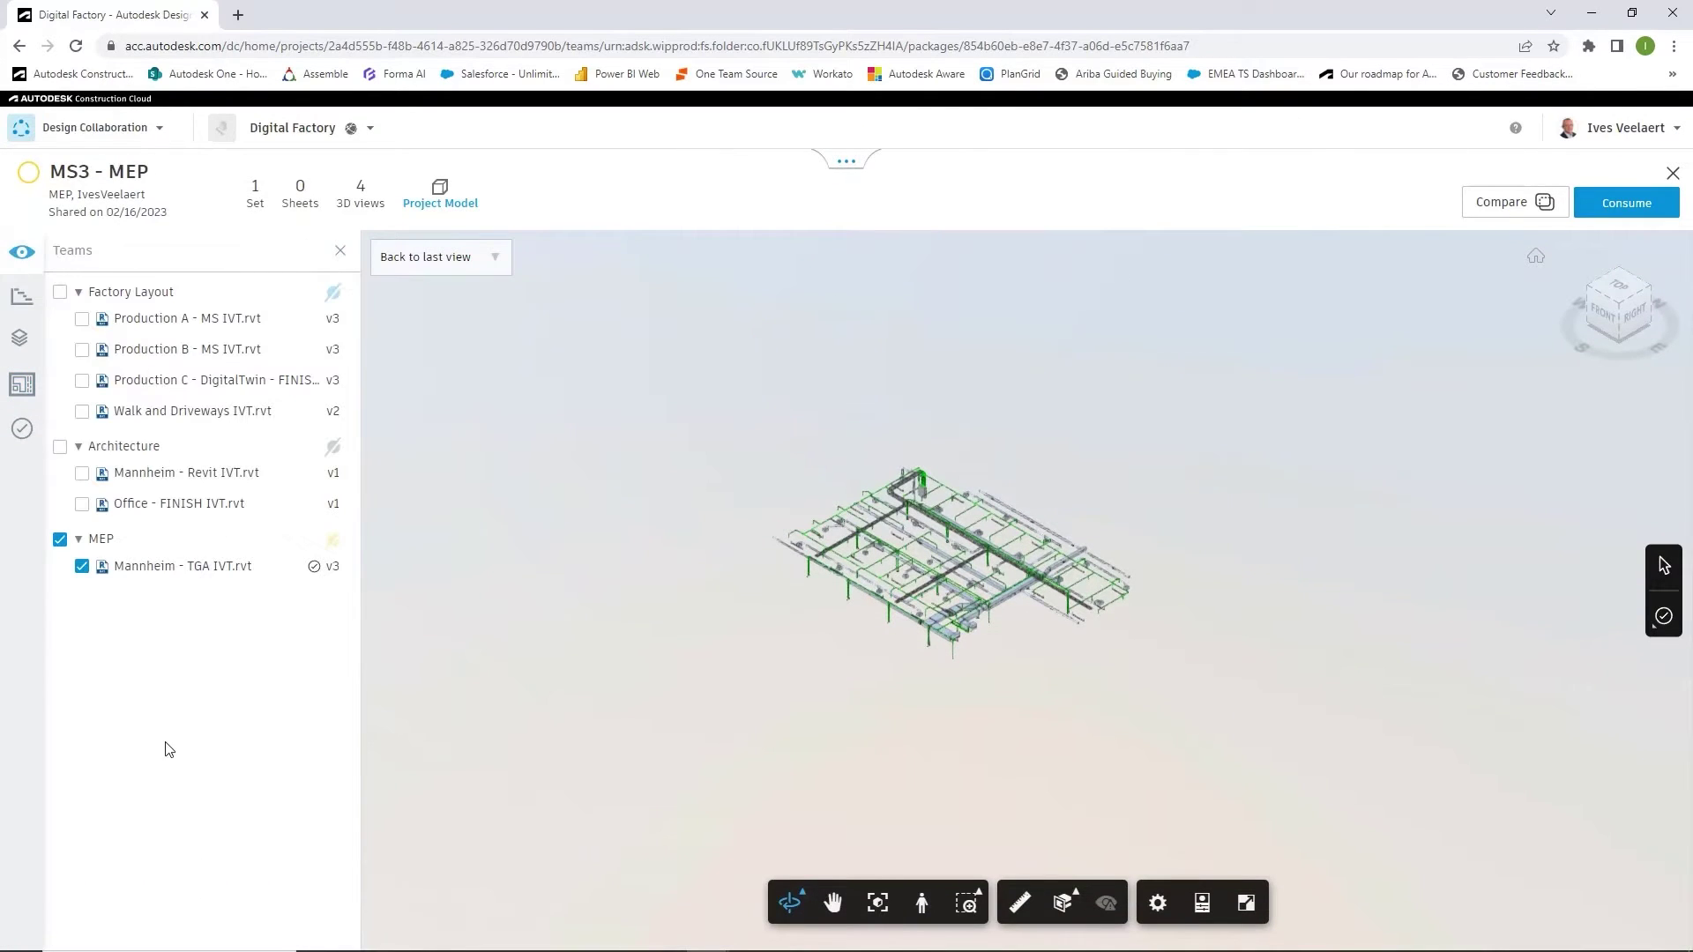
left_click(60, 293)
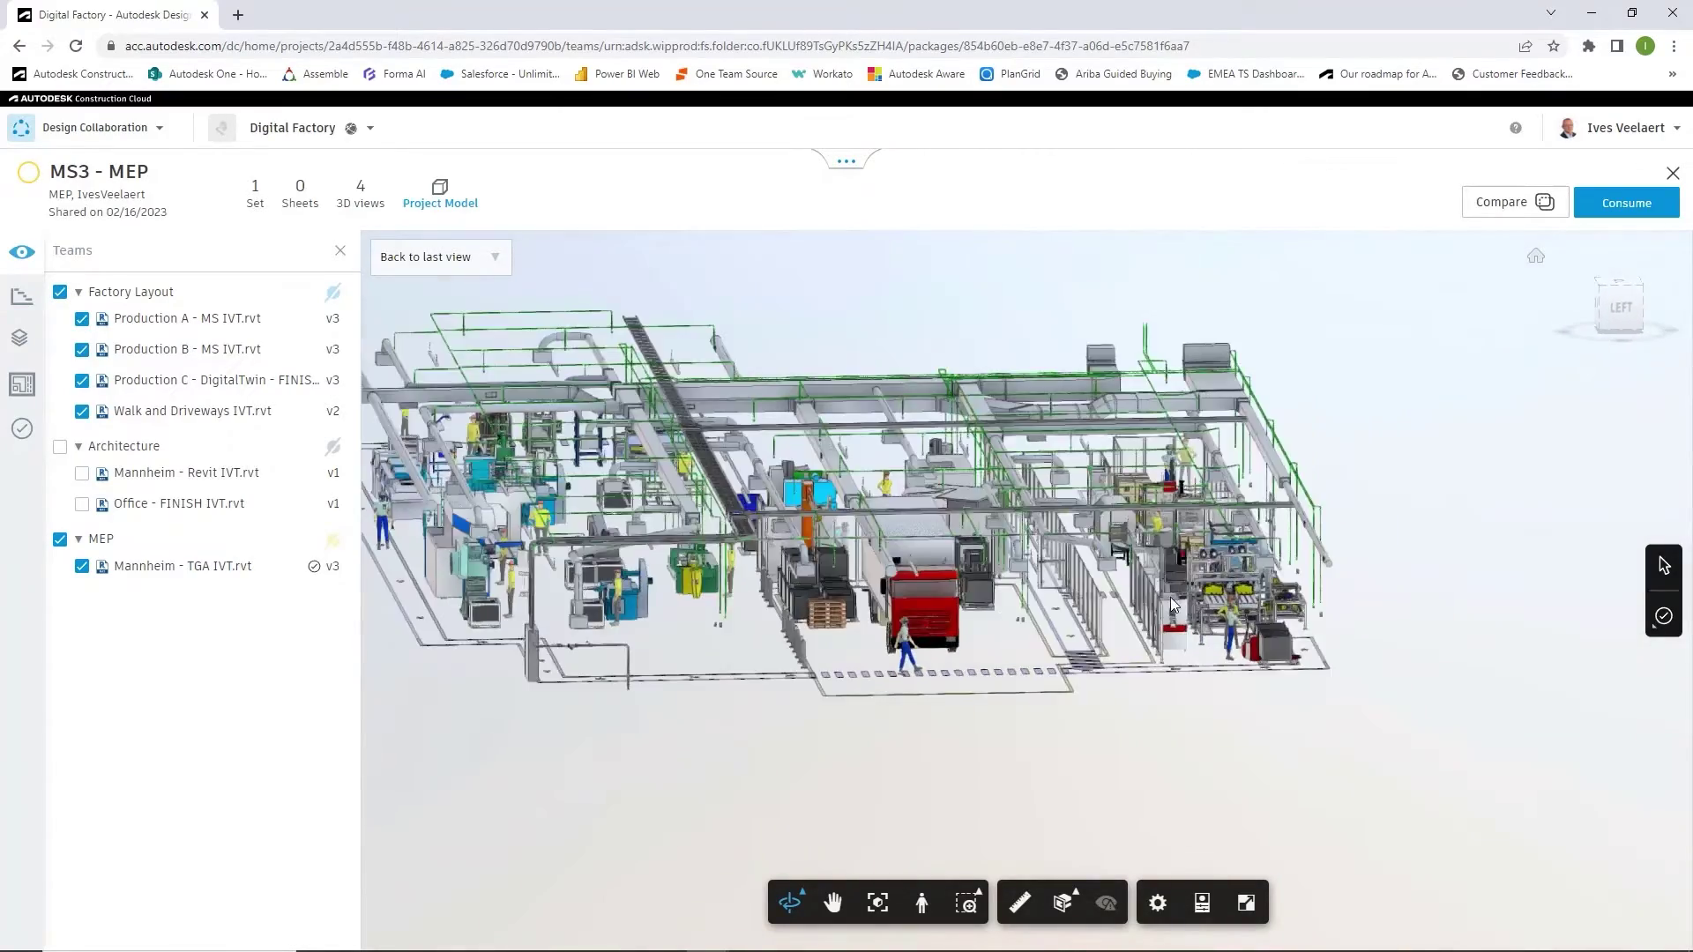
left_click(59, 449)
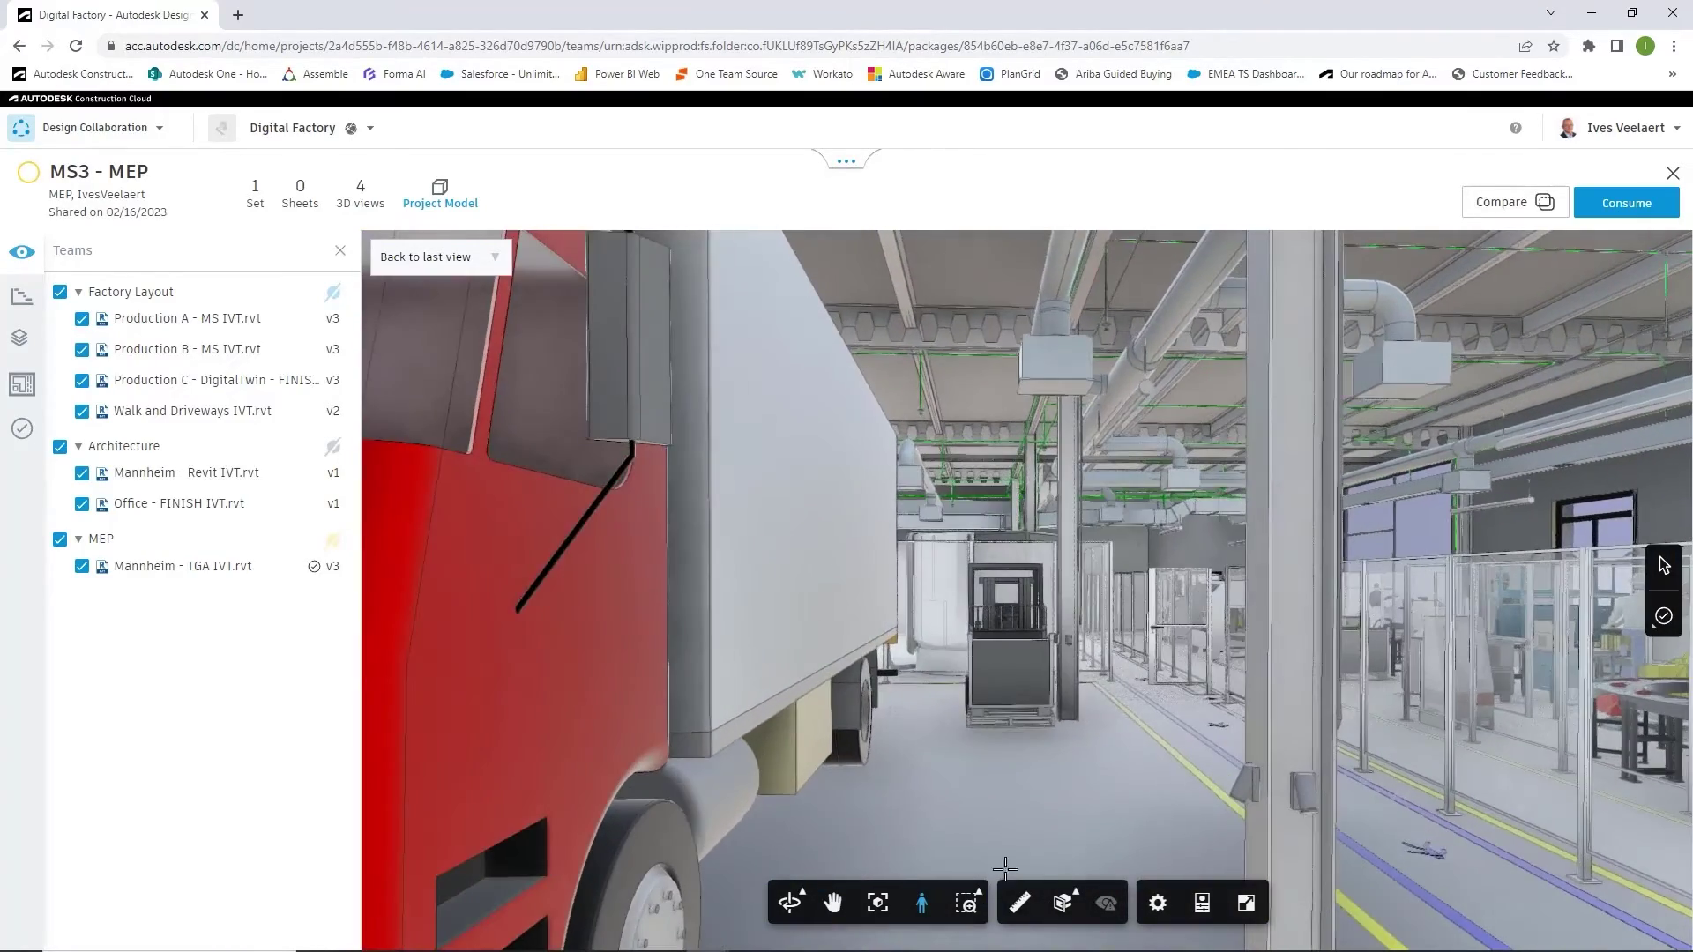
Measure the distance from the truck's trailer to the nearby overhead air terminal
left_click(1020, 902)
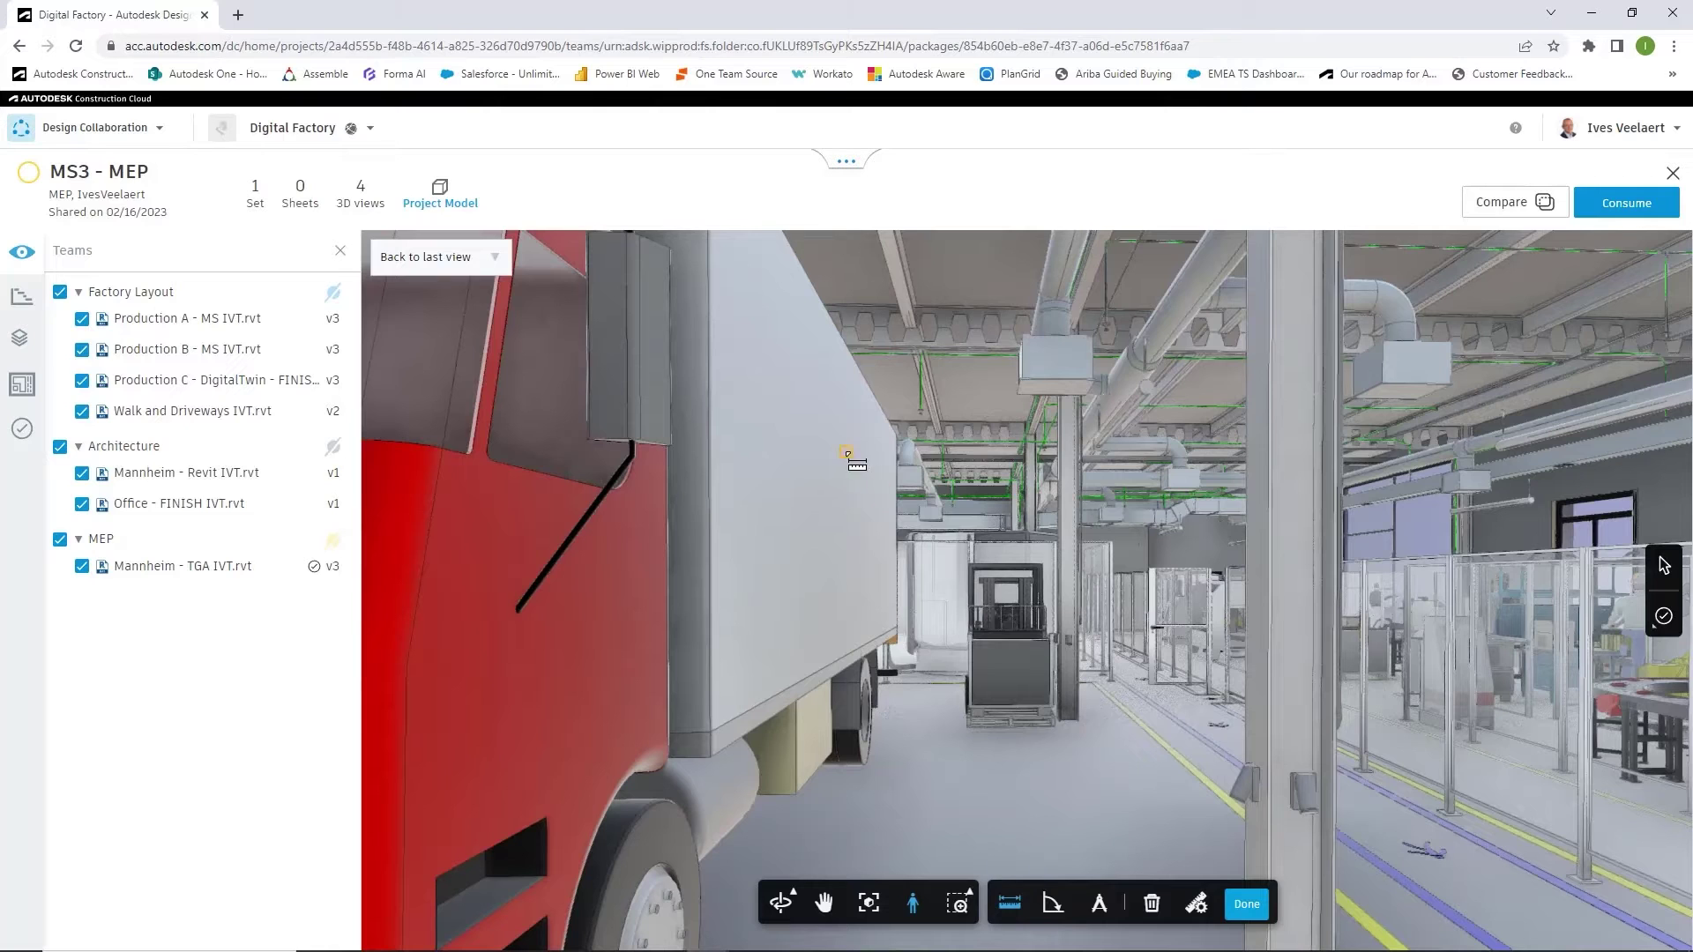
left_click(1022, 360)
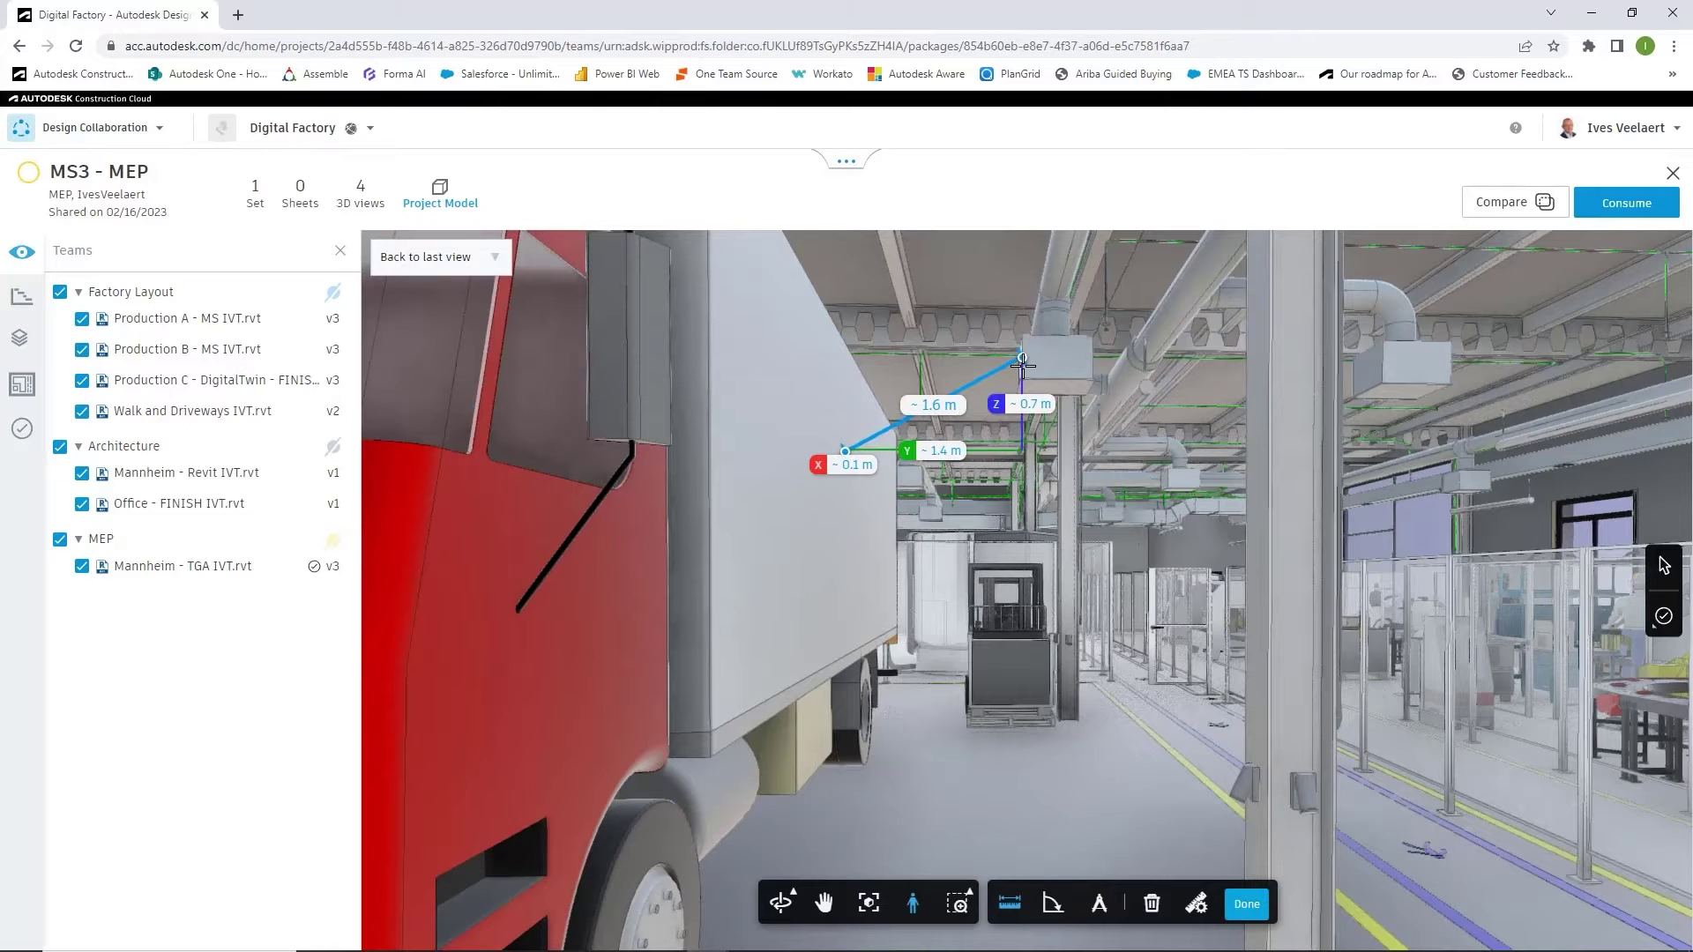
left_click(1247, 904)
Turn on the team color highlighting for the Factory Layout models
left_click(334, 292)
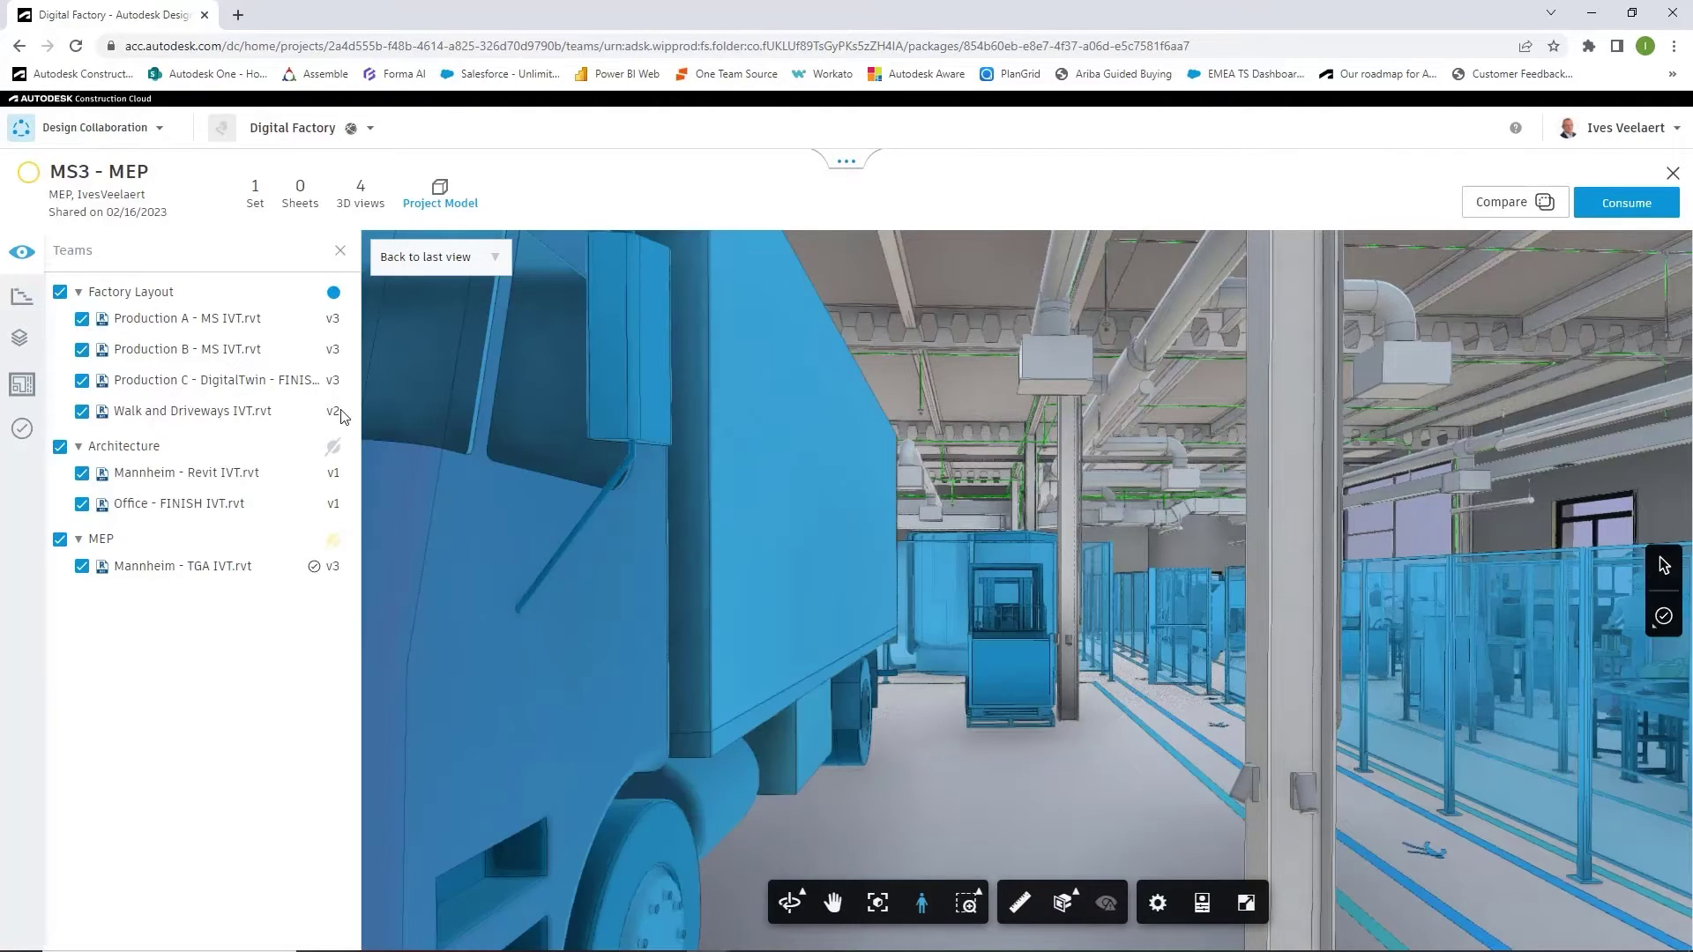
Turn on team color highlighting for the Architecture and MEP models and walk through the factory hall to compare the disciplines
left_click(334, 448)
left_click(333, 540)
scroll(608, 465, "up", 5)
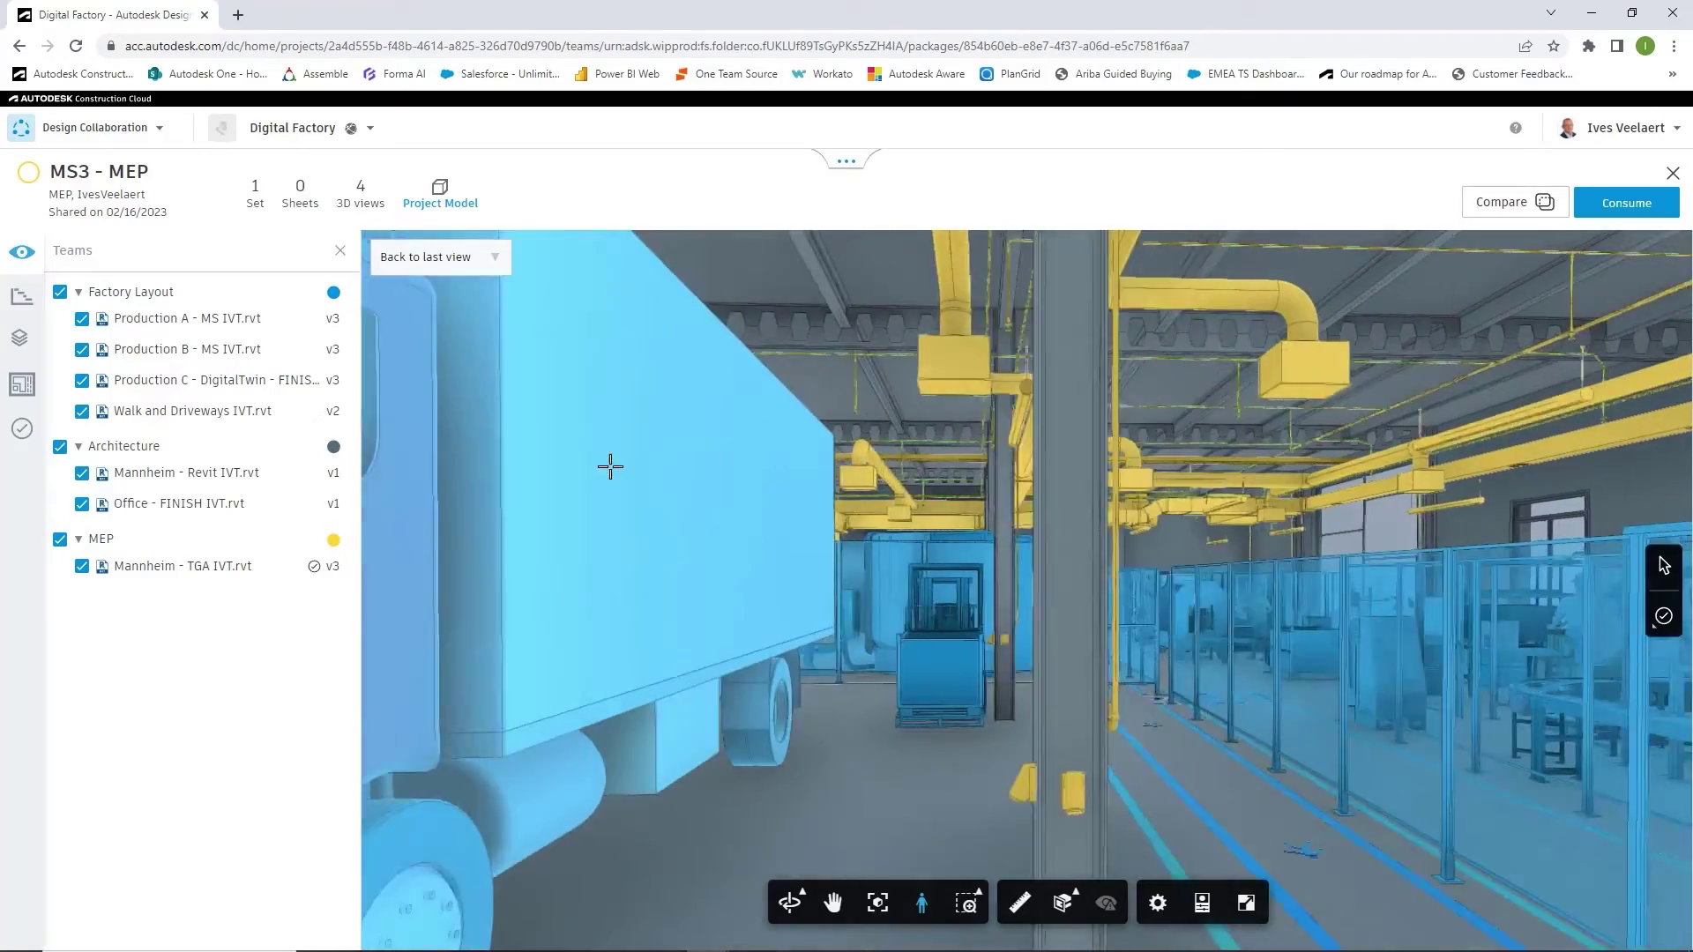
scroll(772, 547, "up", 5)
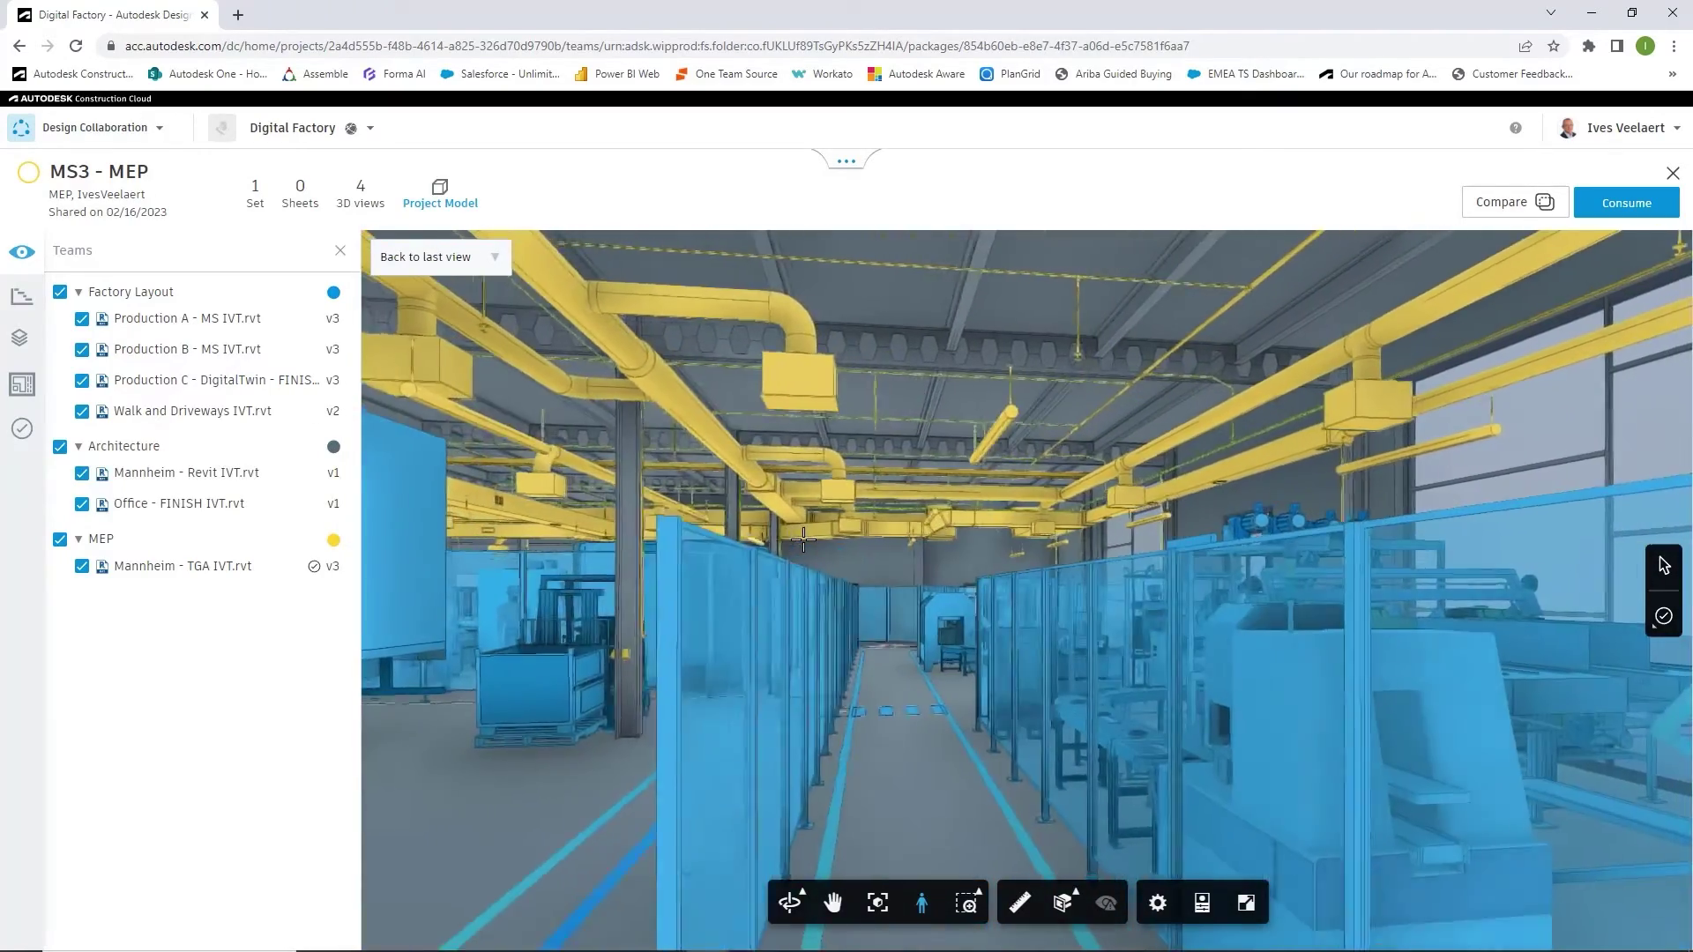
scroll(804, 540, "up", 6)
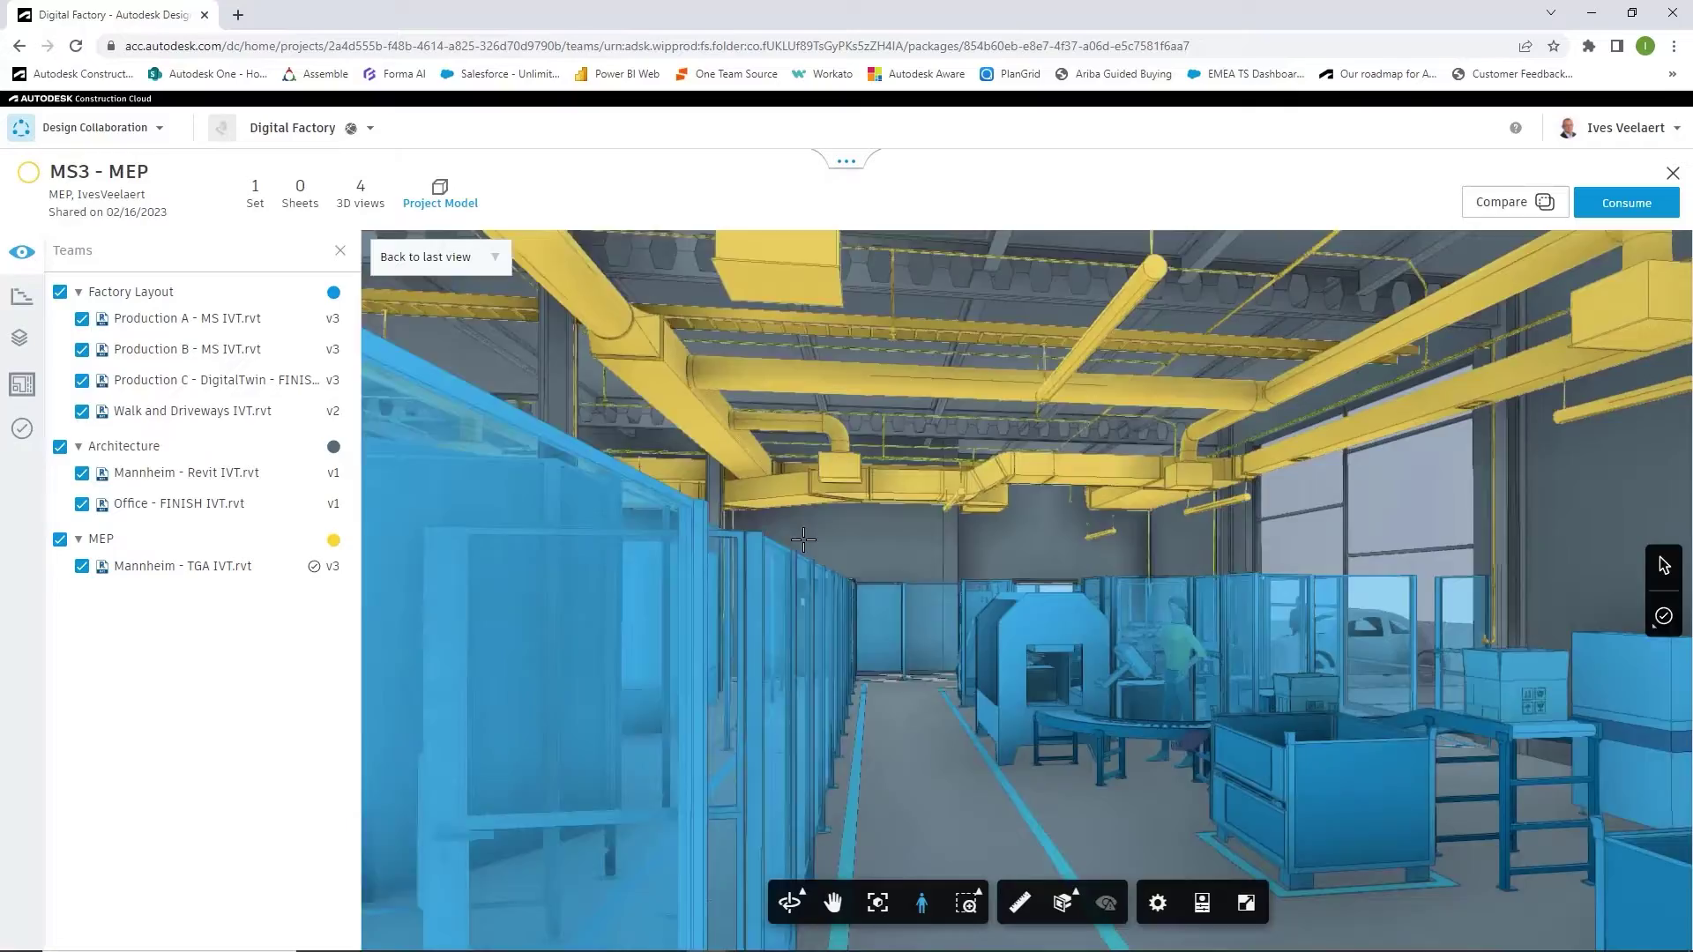
scroll(838, 512, "up", 5)
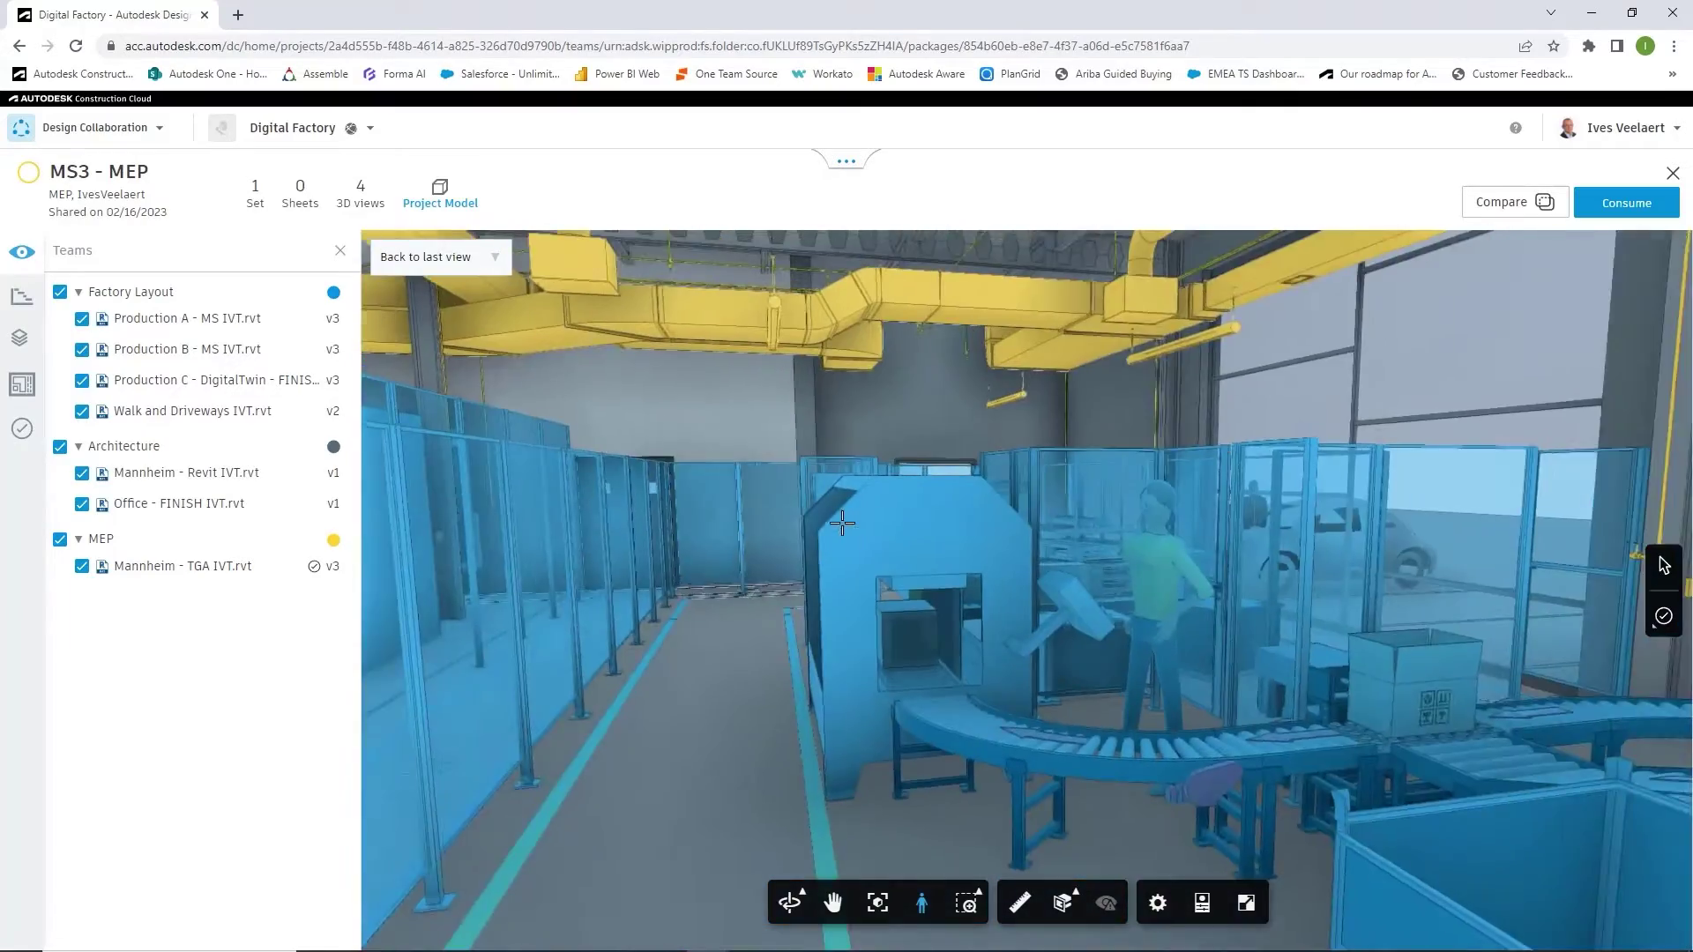
left_click_drag(842, 523, 723, 437)
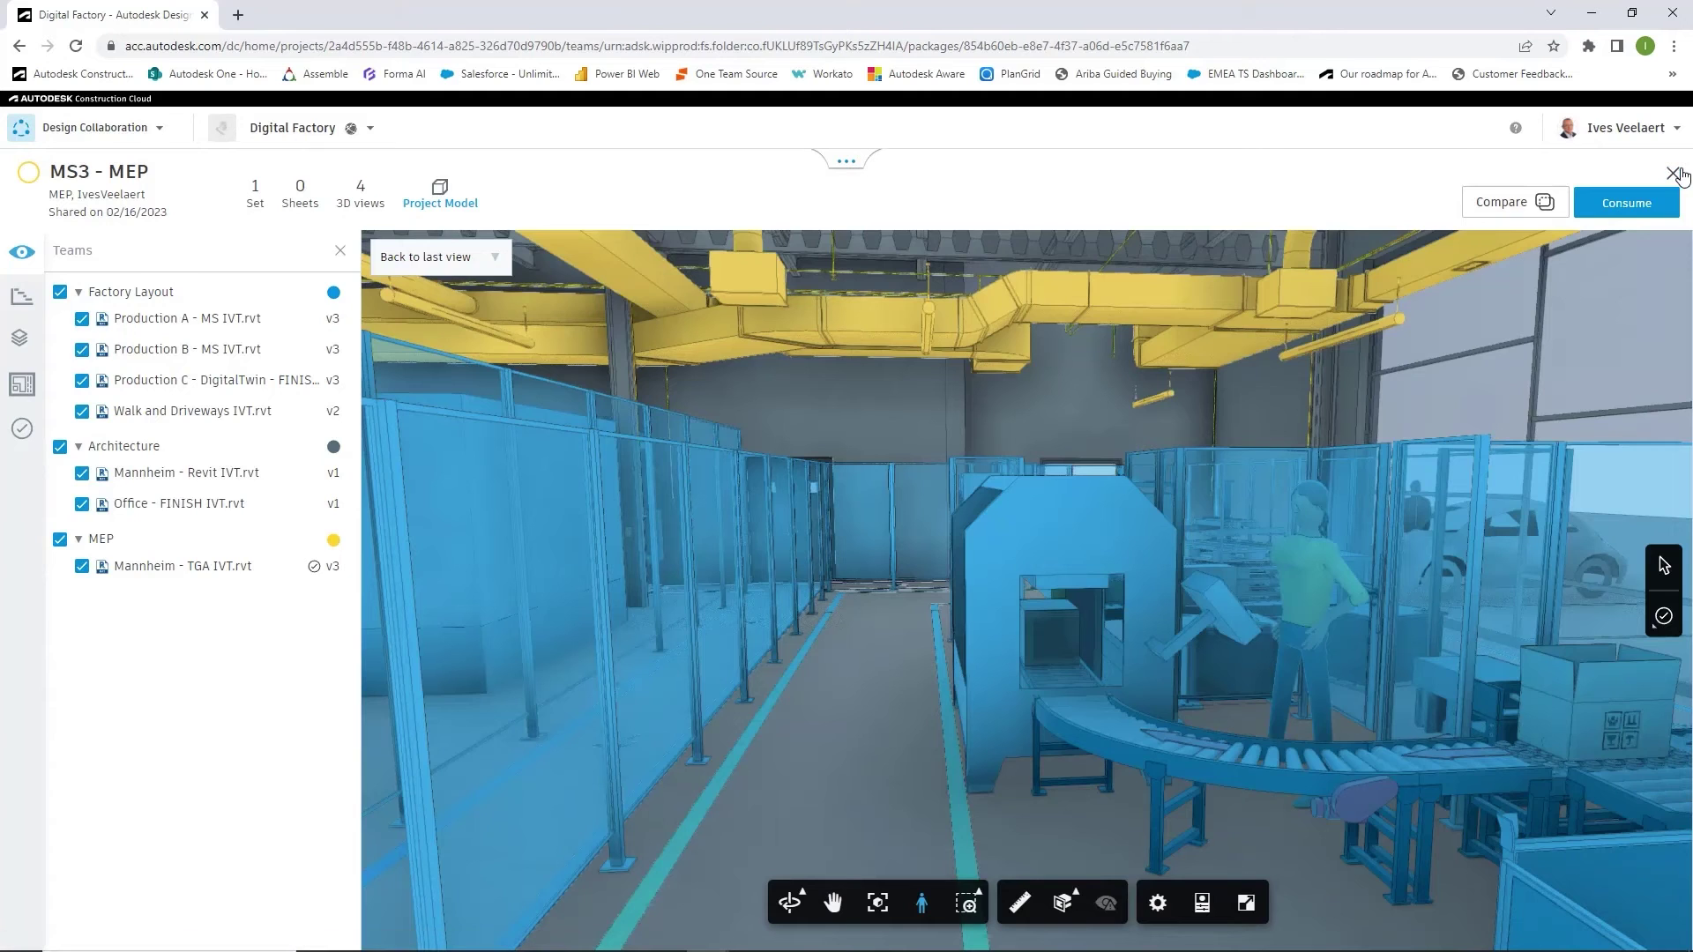
Leave the MS3 - MEP package, switch to Model Coordination and open all listed models together in the viewer
left_click(1672, 173)
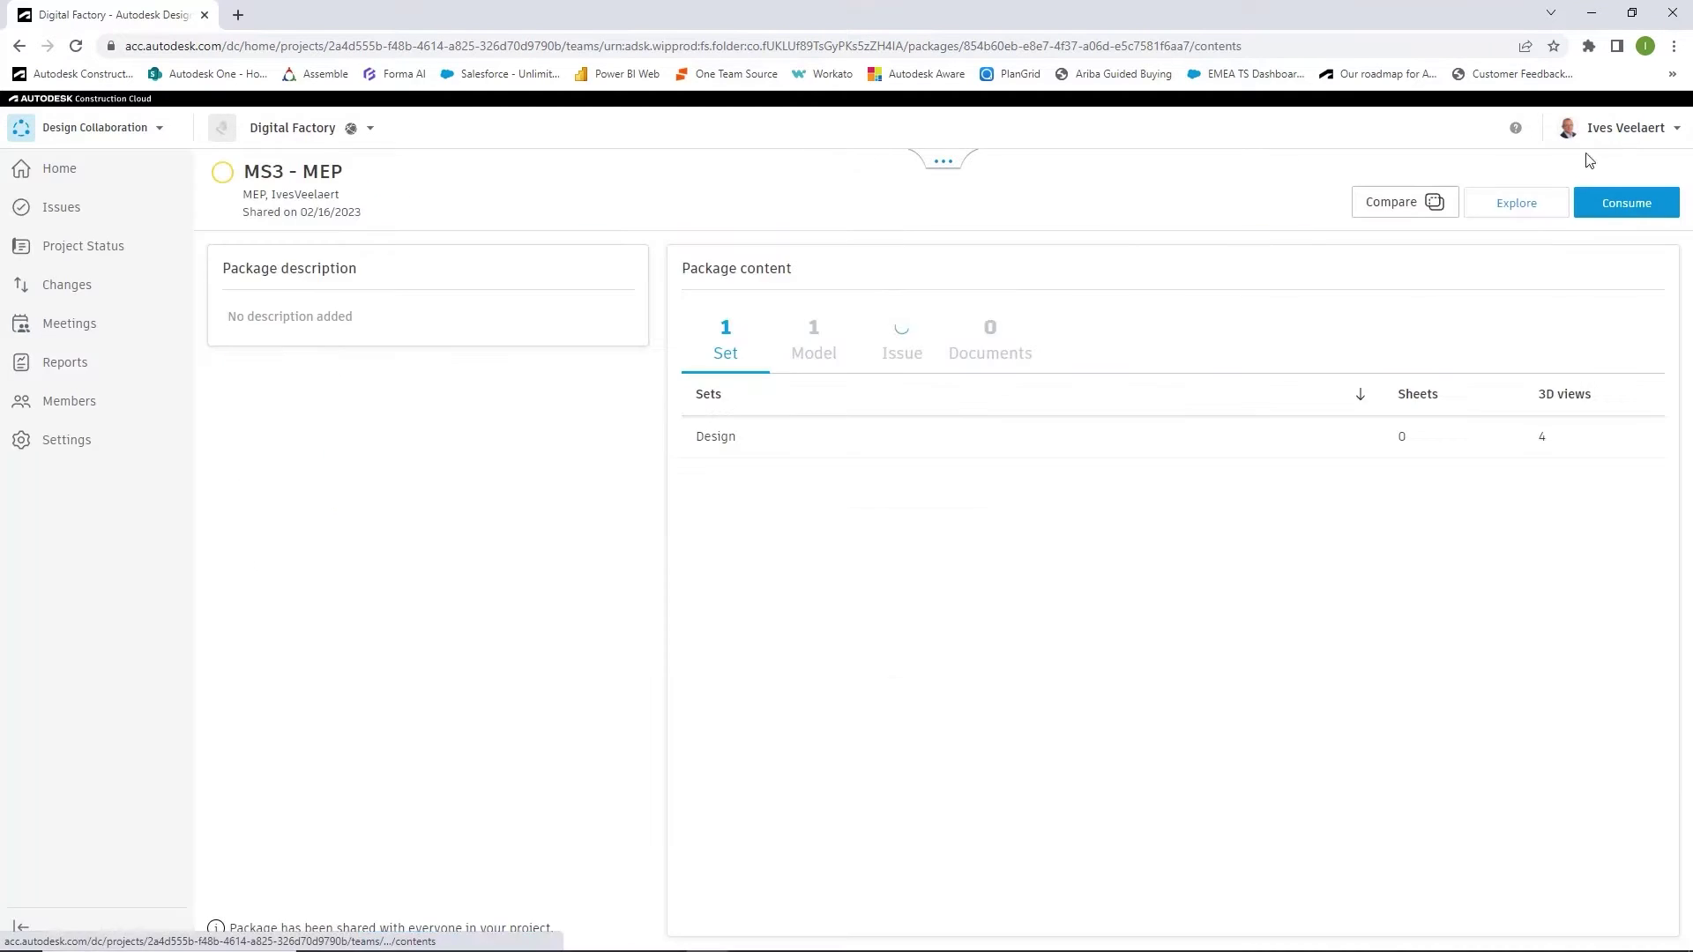
left_click(938, 162)
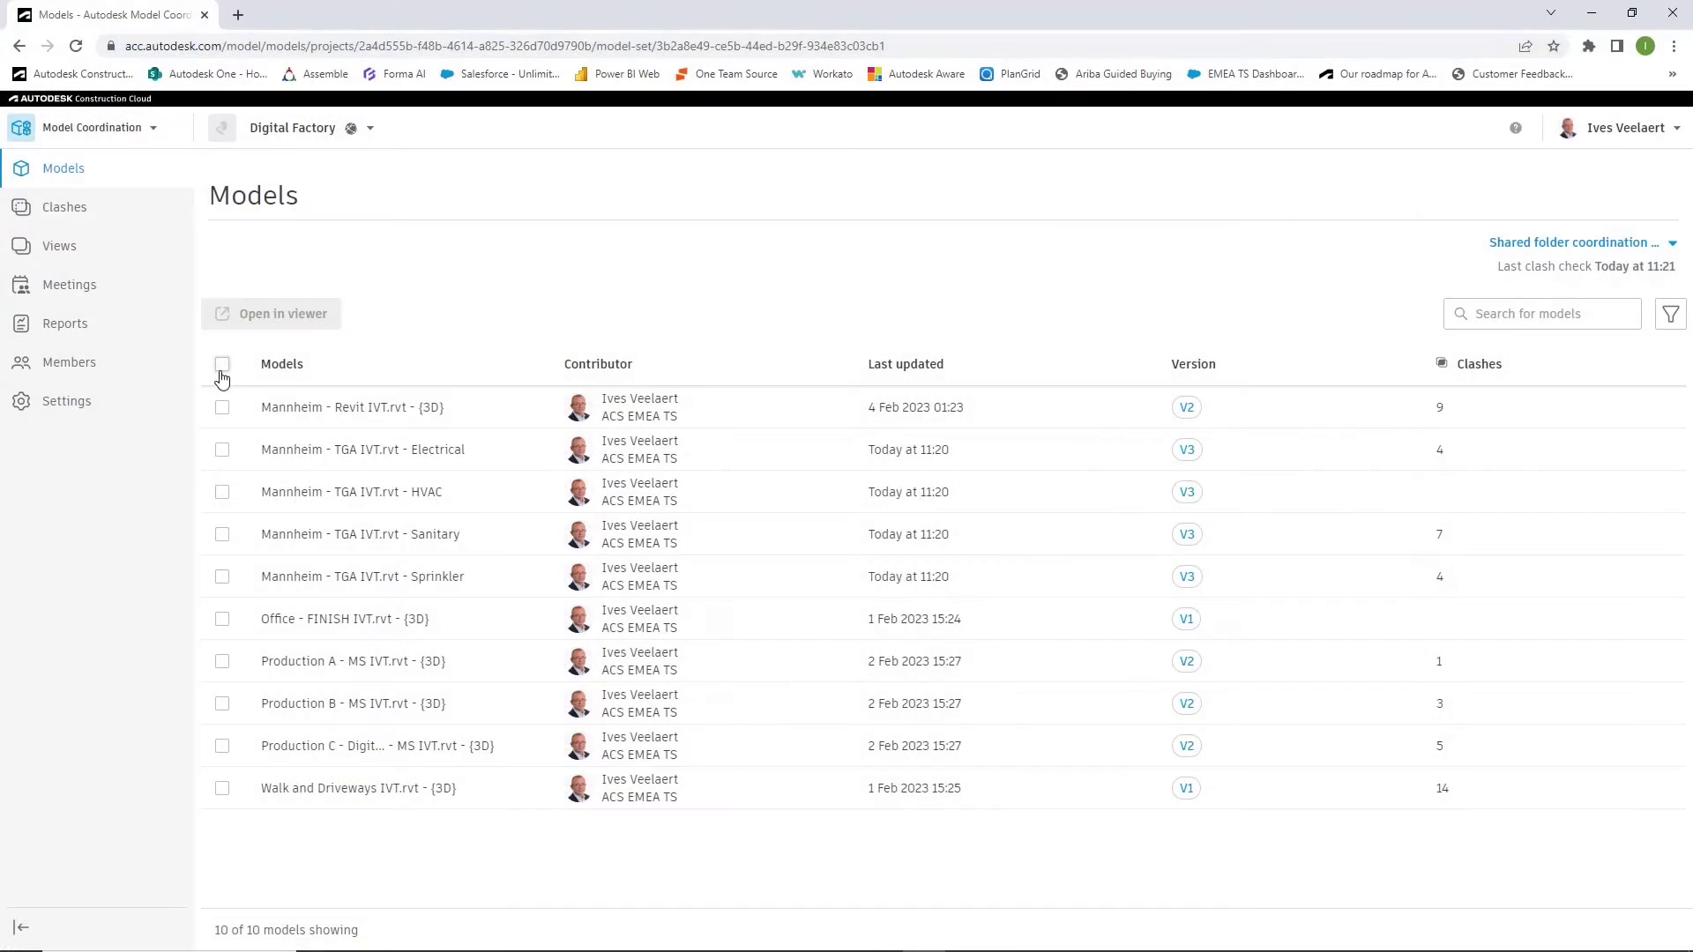
left_click(222, 363)
left_click(269, 313)
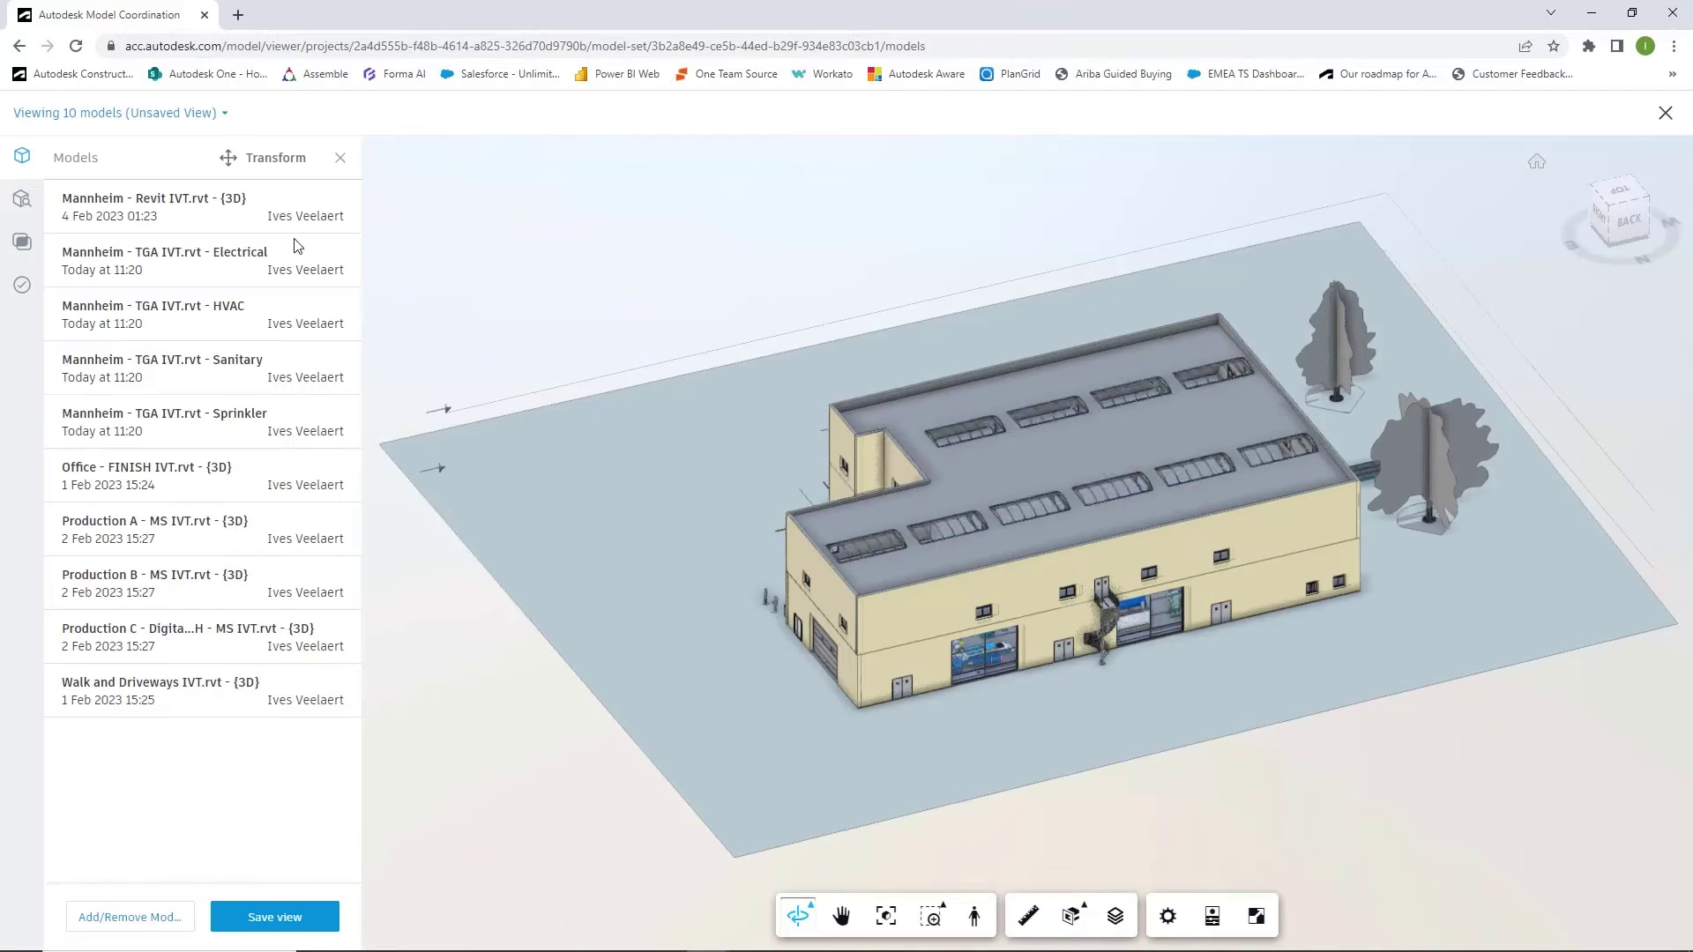
Filter the combined model to the levels Level 0 and <Empty or Undefined>
left_click(21, 201)
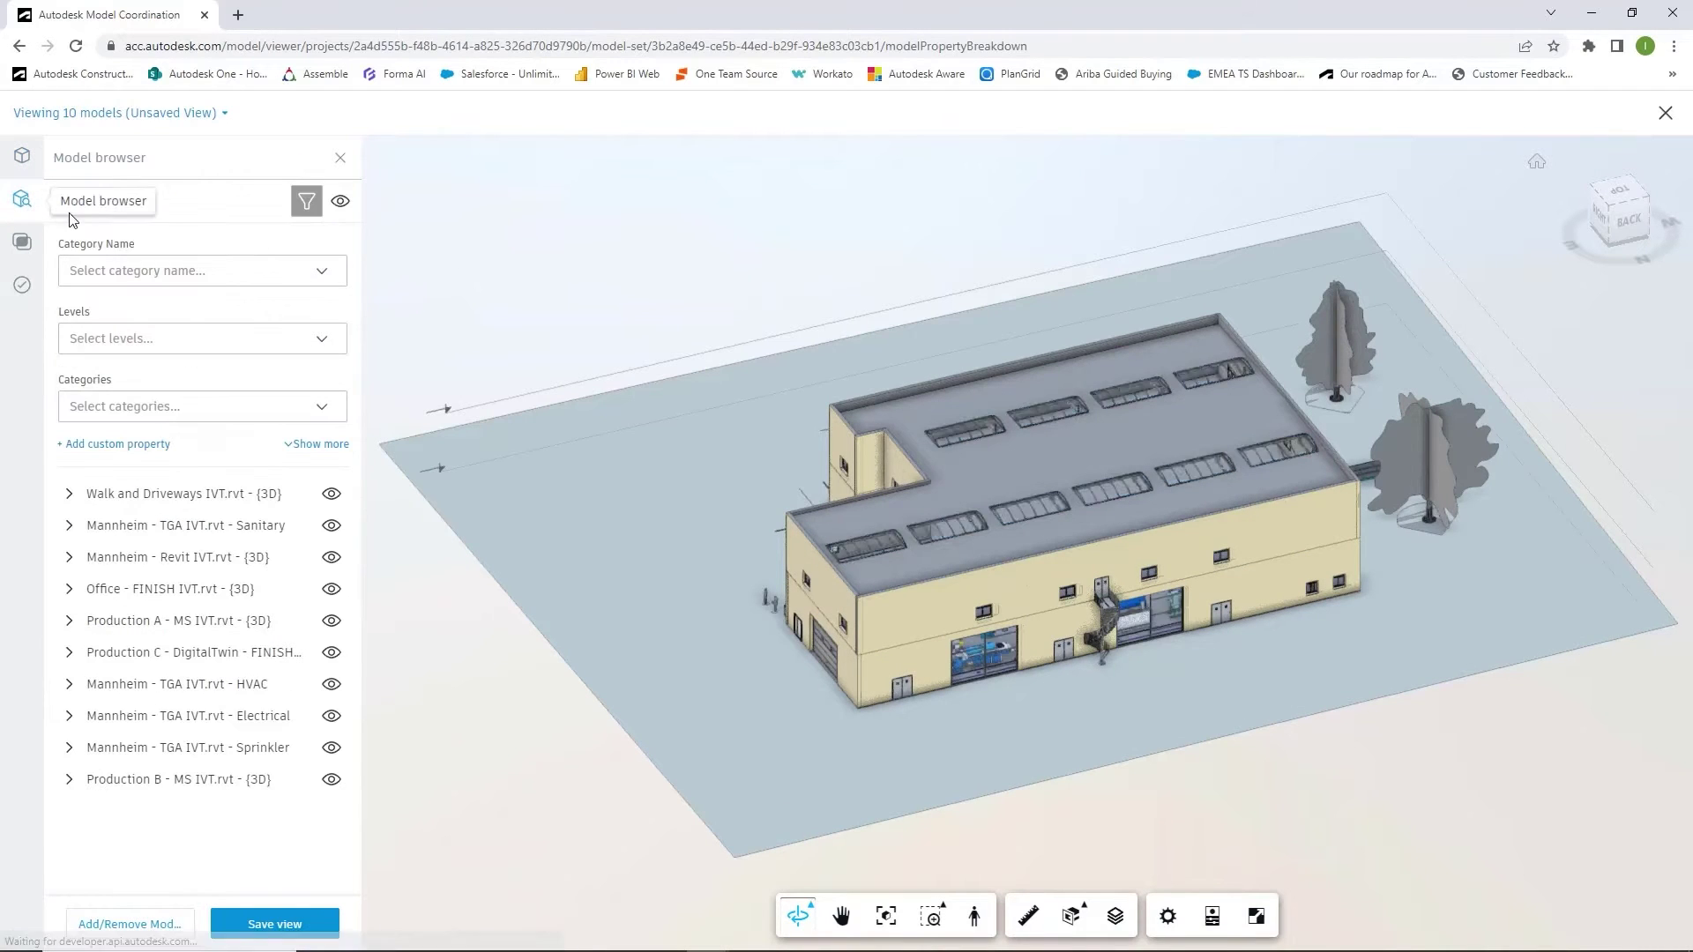
left_click(180, 339)
left_click(79, 403)
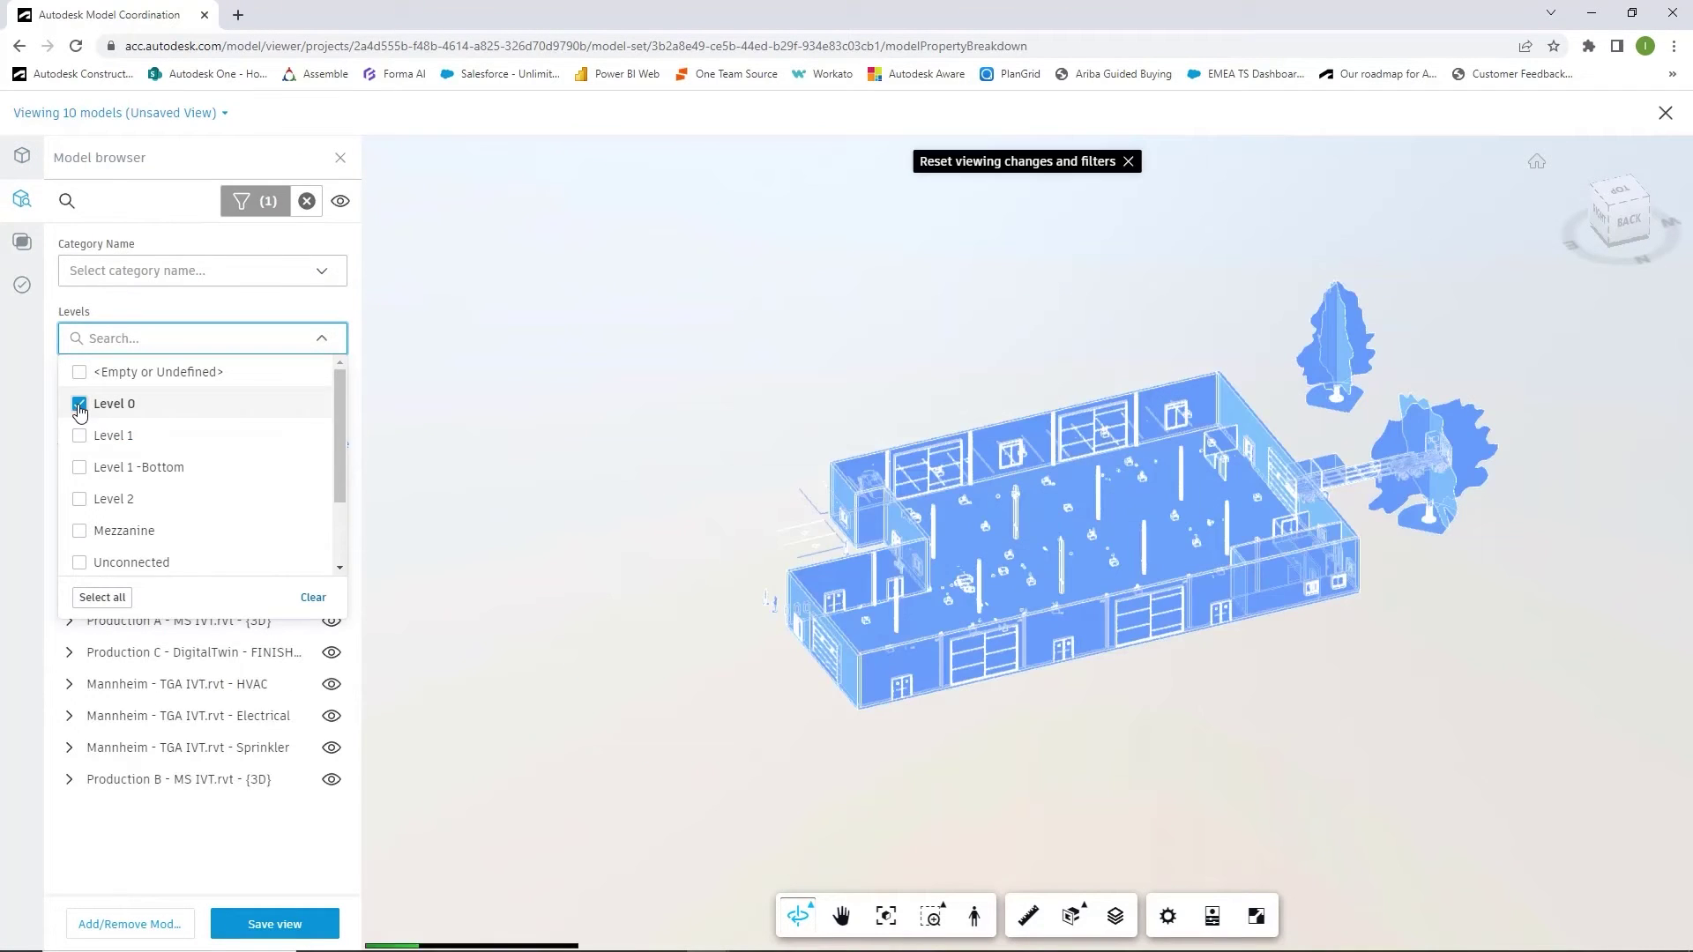
left_click(80, 373)
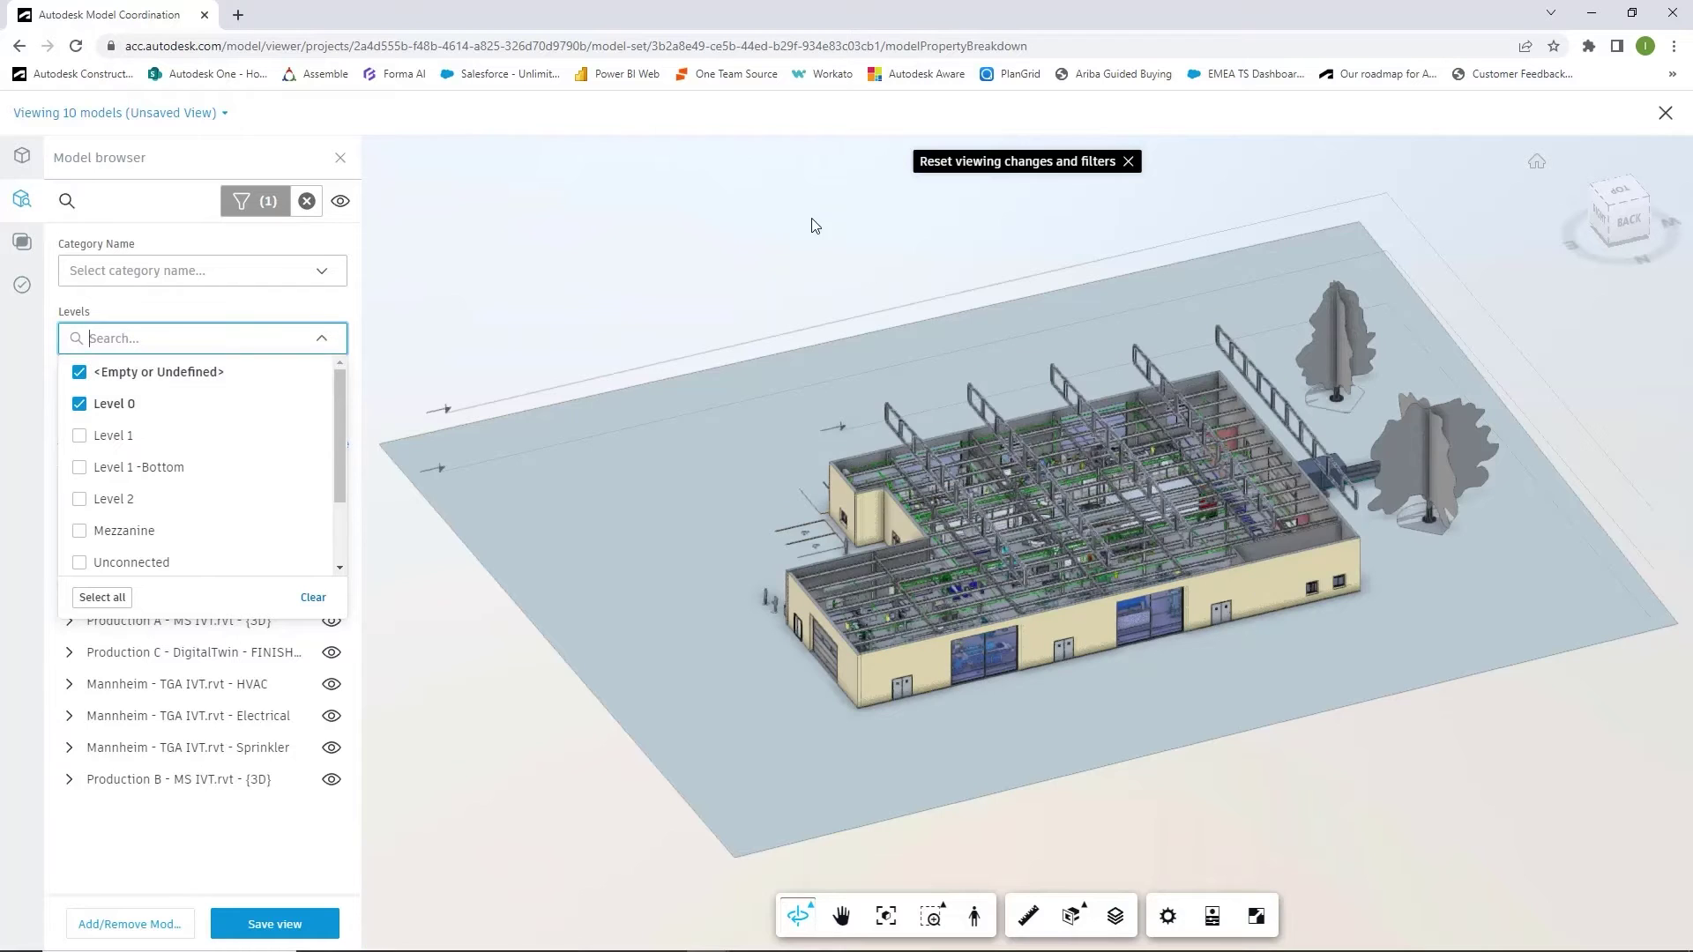
left_click(223, 303)
Filter the combined model to all categories except Structural Framing
left_click(188, 408)
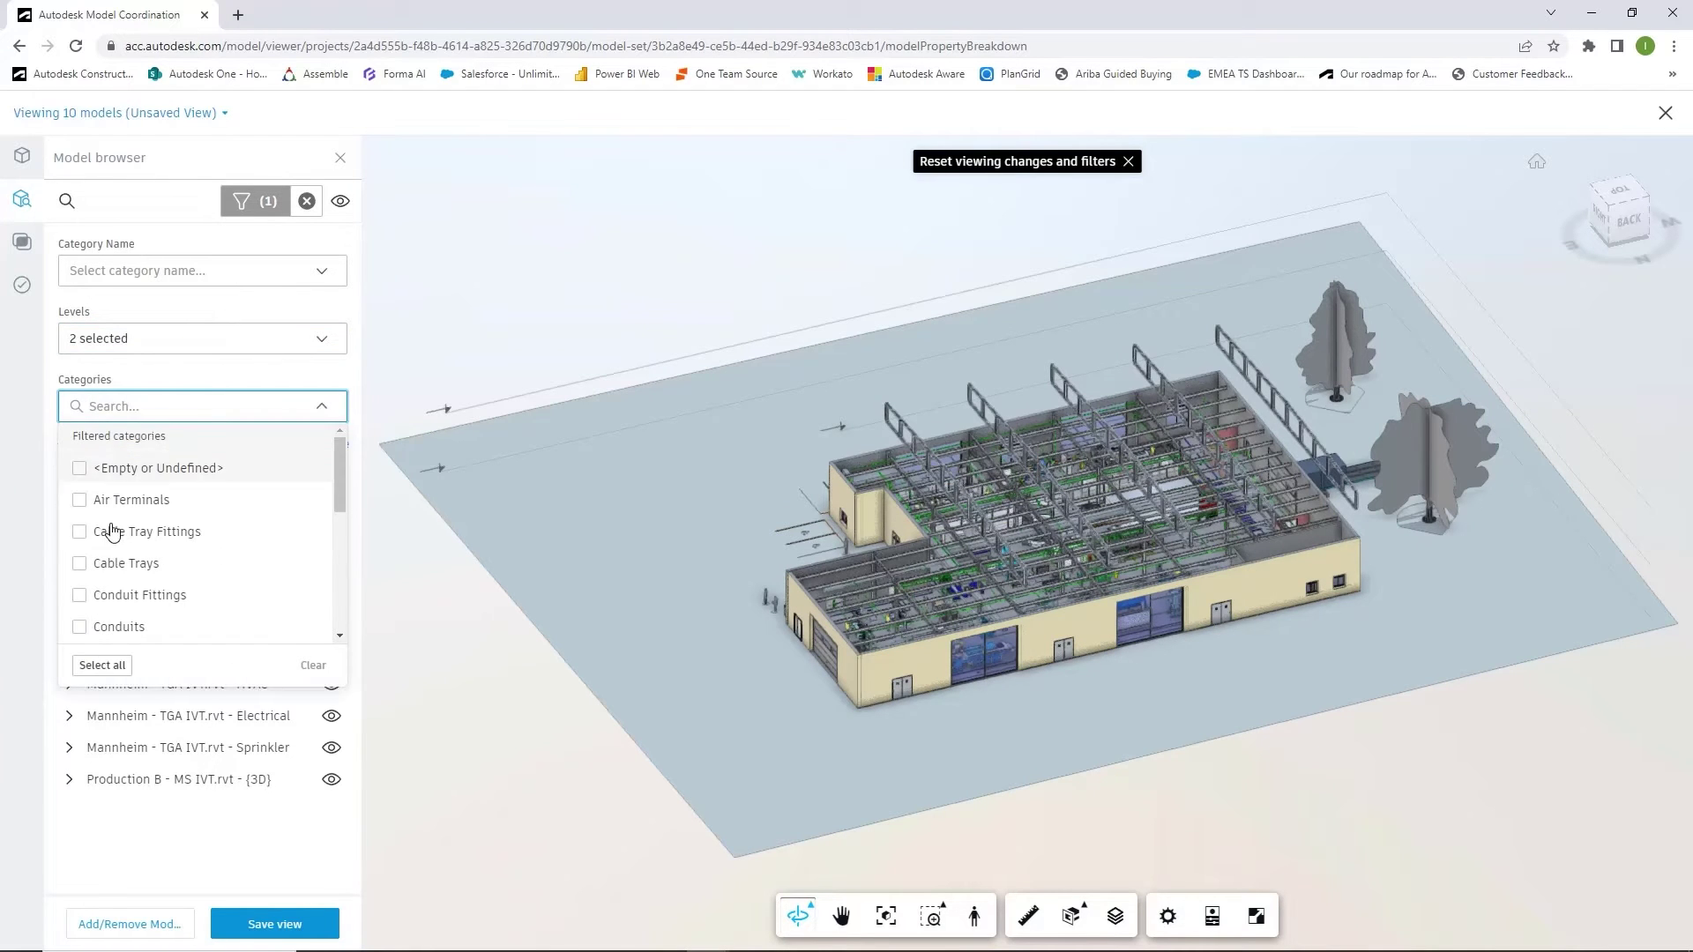
left_click(99, 664)
scroll(176, 529, "down", 10)
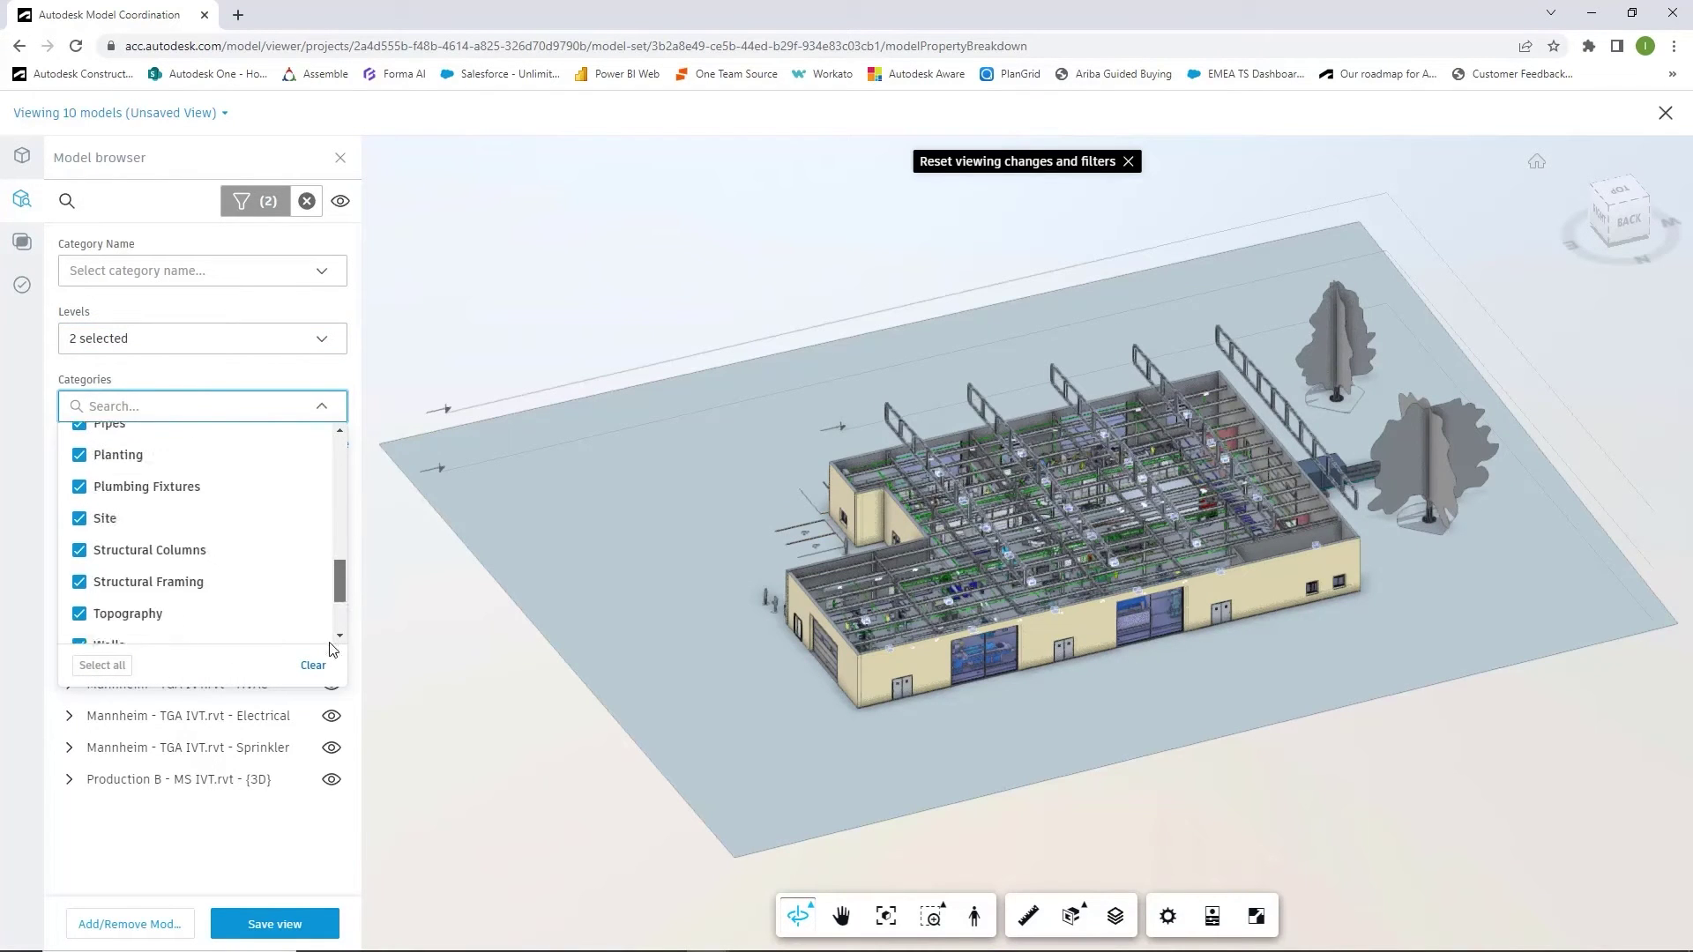
left_click(80, 449)
left_click(177, 835)
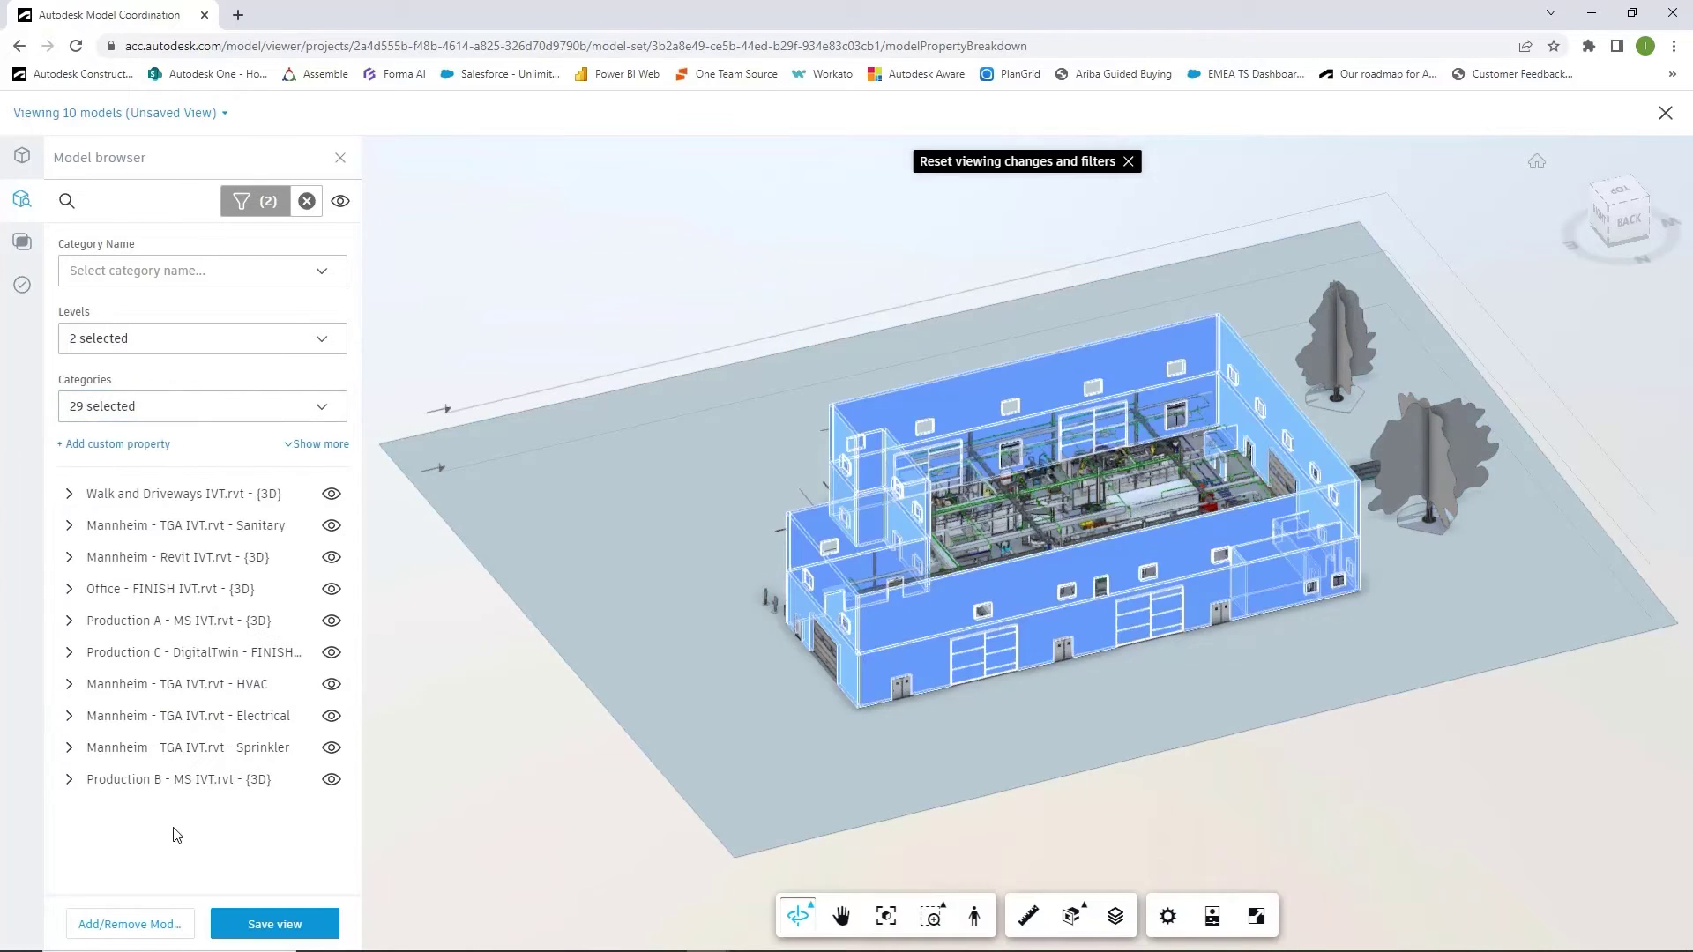
Save the filtered model as a public view titled "1st Floor"
left_click_drag(617, 296, 710, 325)
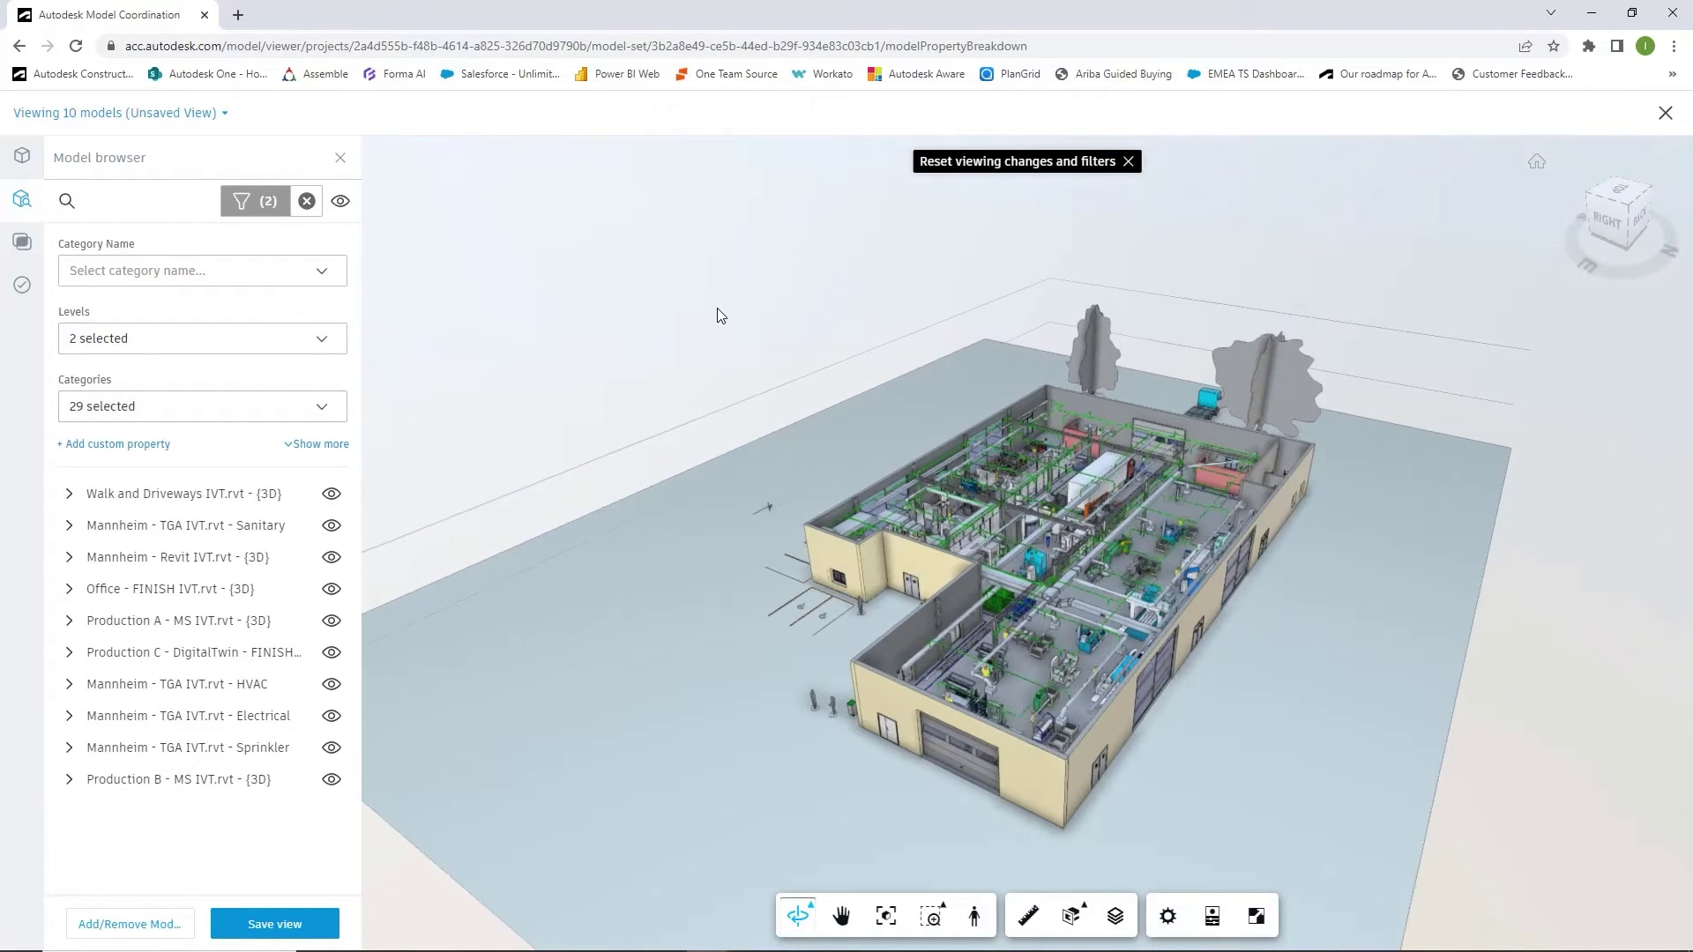
left_click(269, 923)
type("1st Floor")
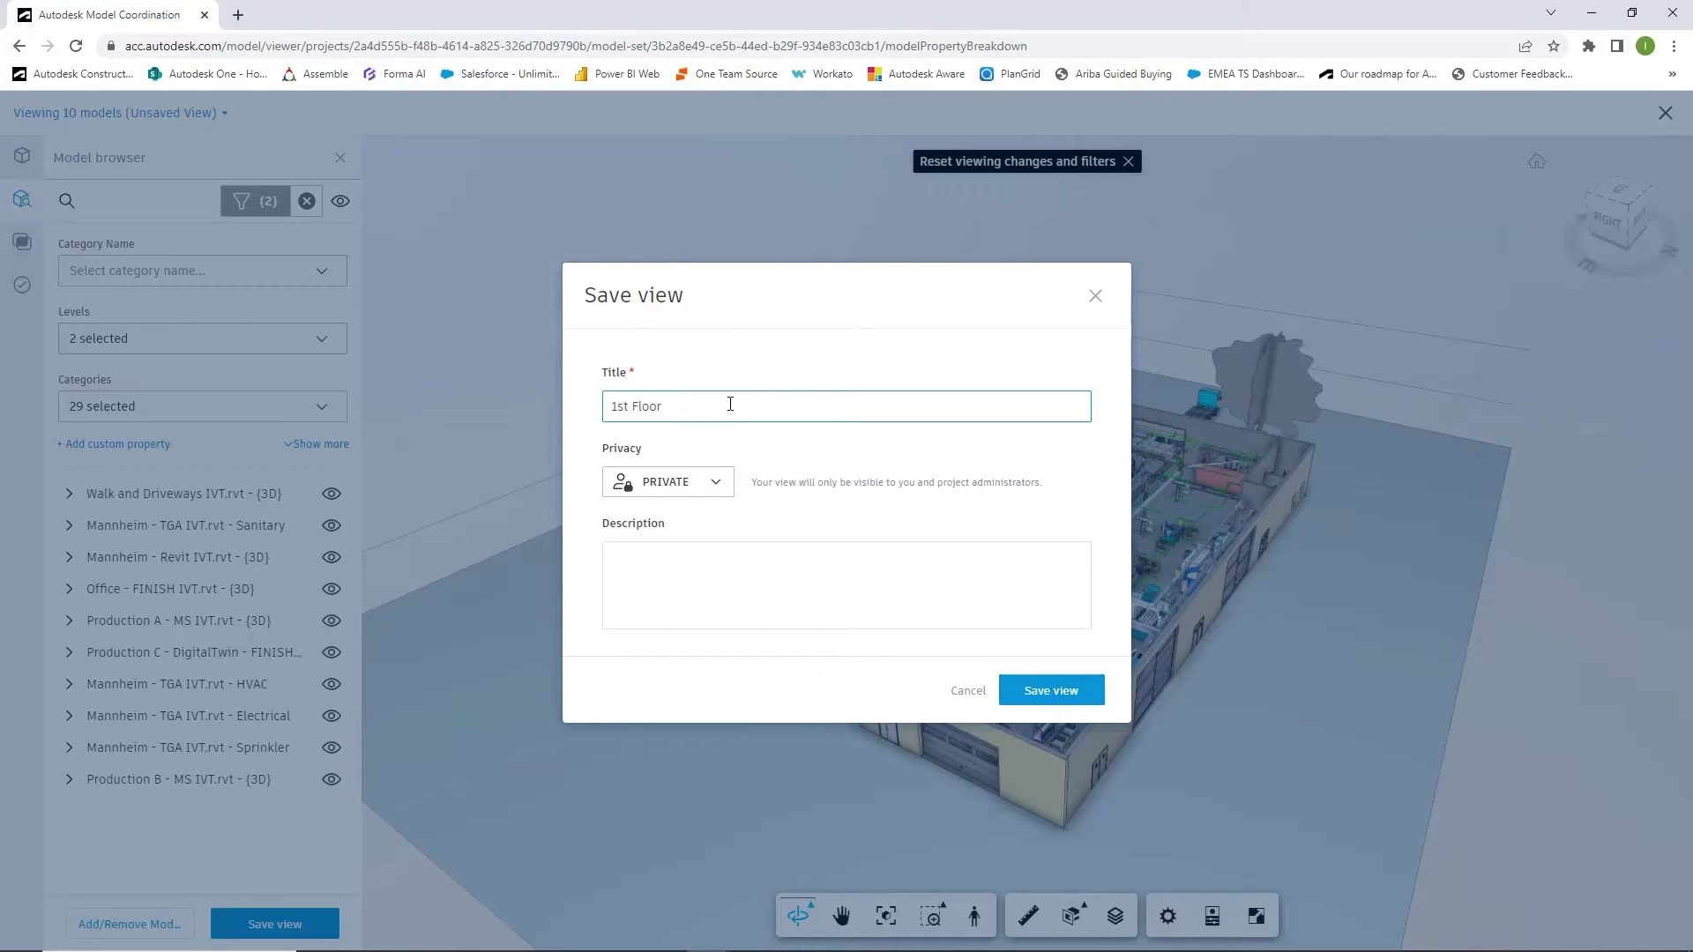
left_click(687, 485)
left_click(663, 521)
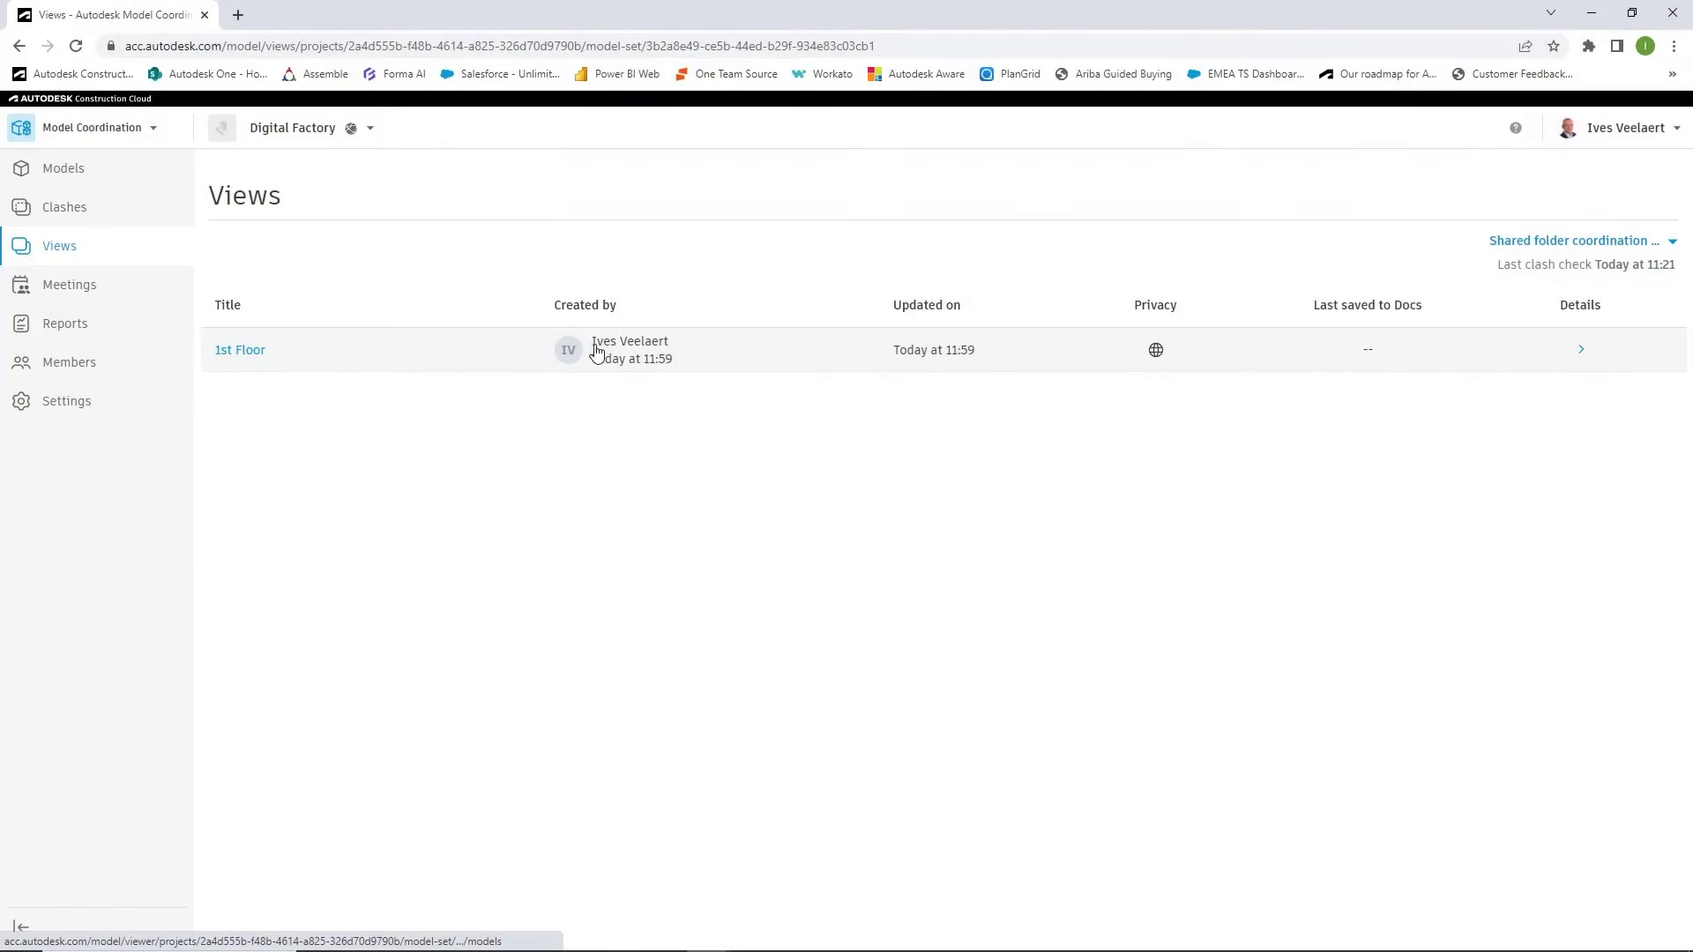
Save the 1st Floor view to Docs in a folder inside Project Files > Design > Shared
left_click(1578, 355)
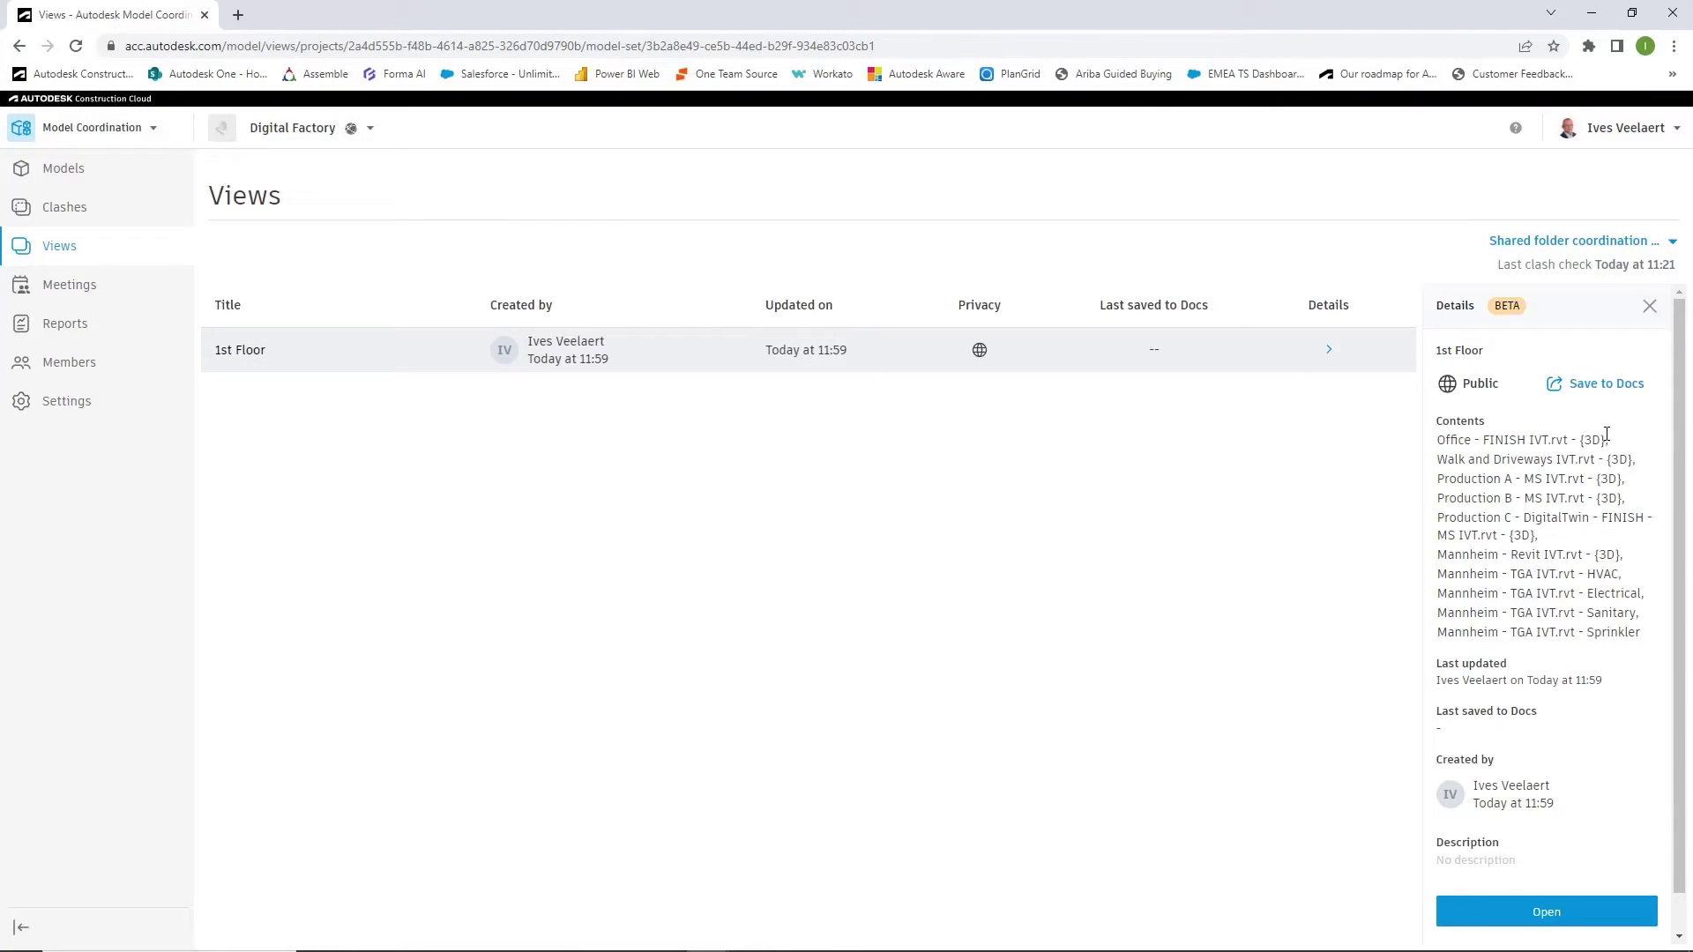
left_click(1601, 394)
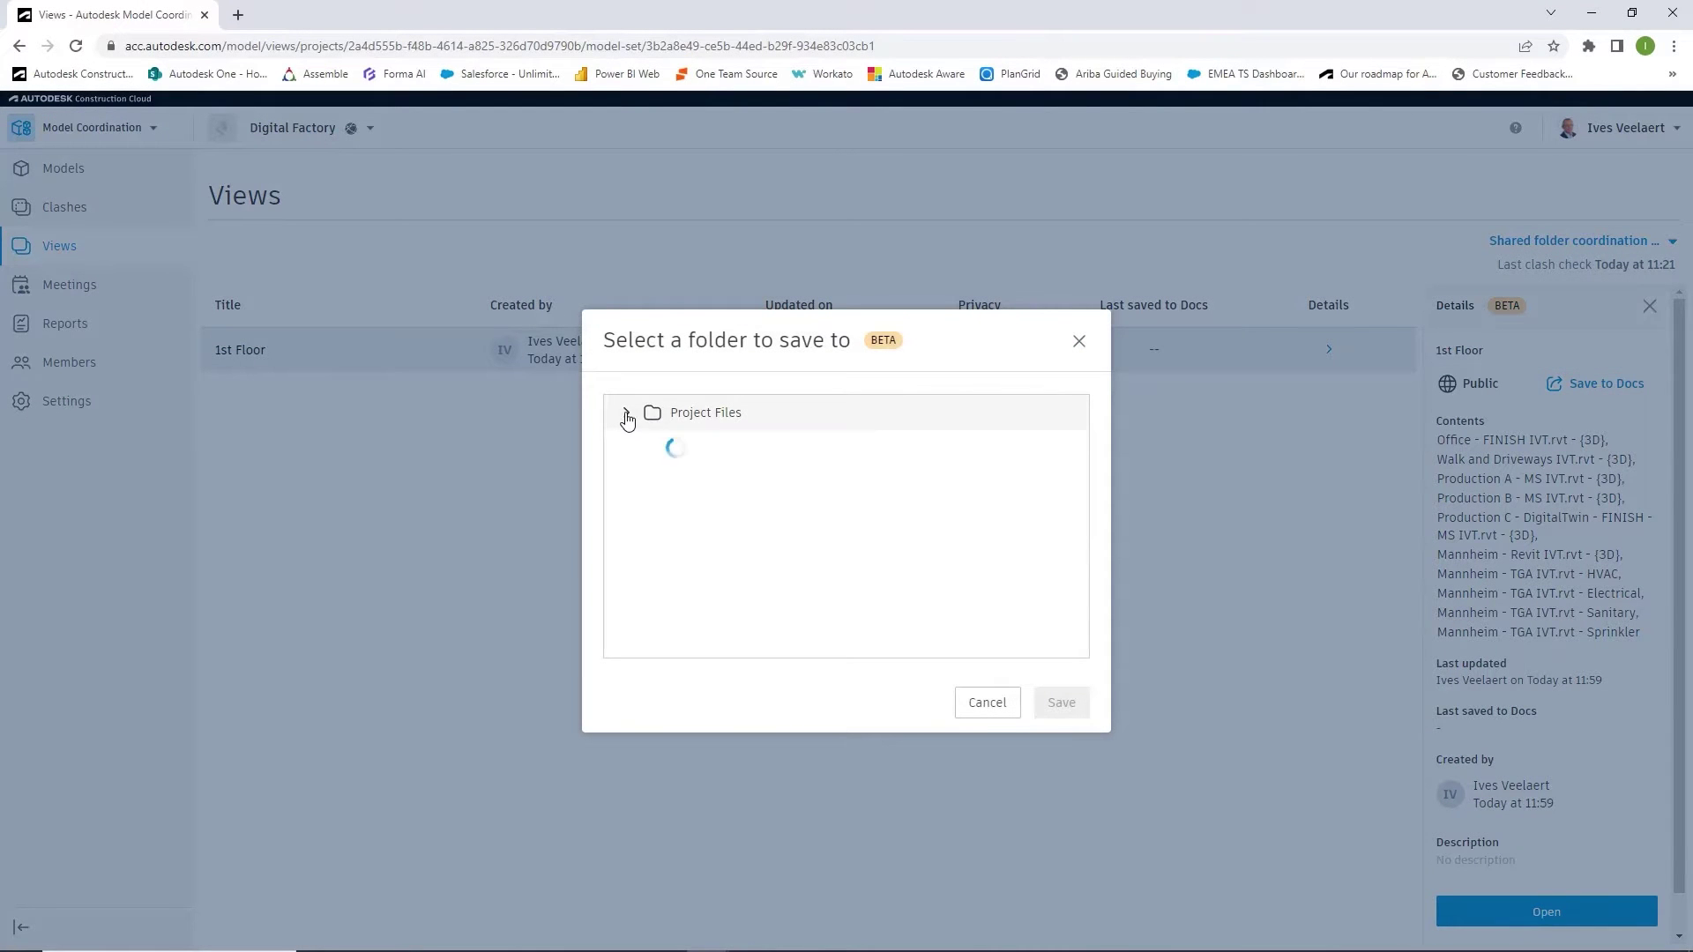
left_click(653, 448)
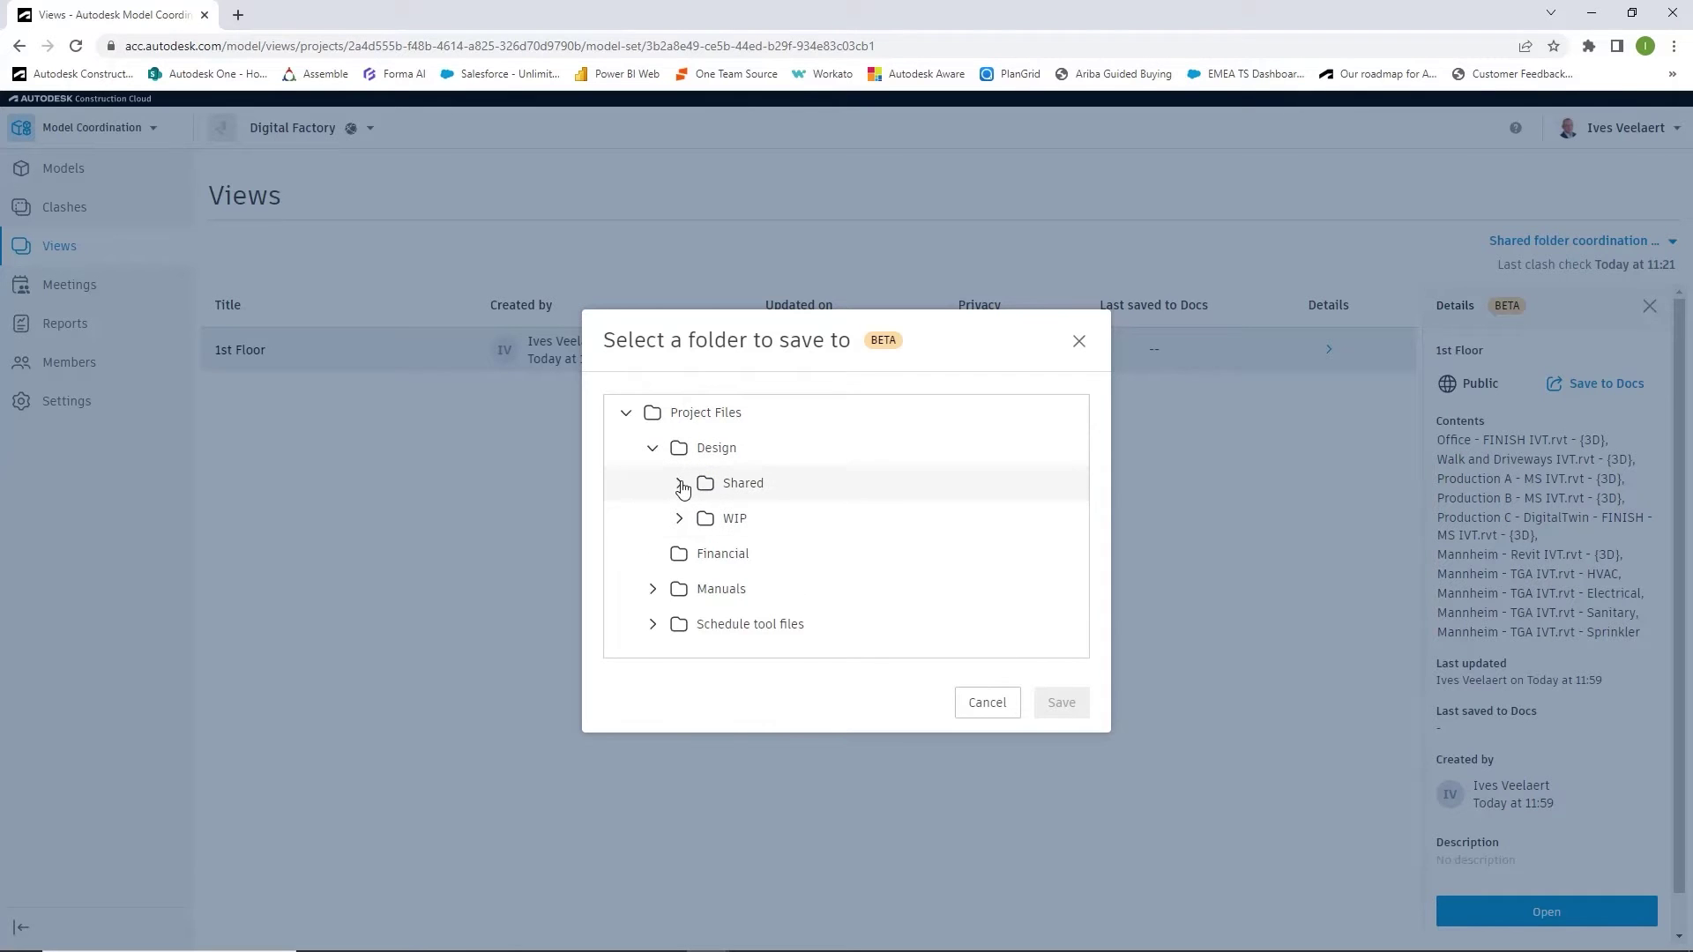
left_click(680, 484)
left_click(745, 518)
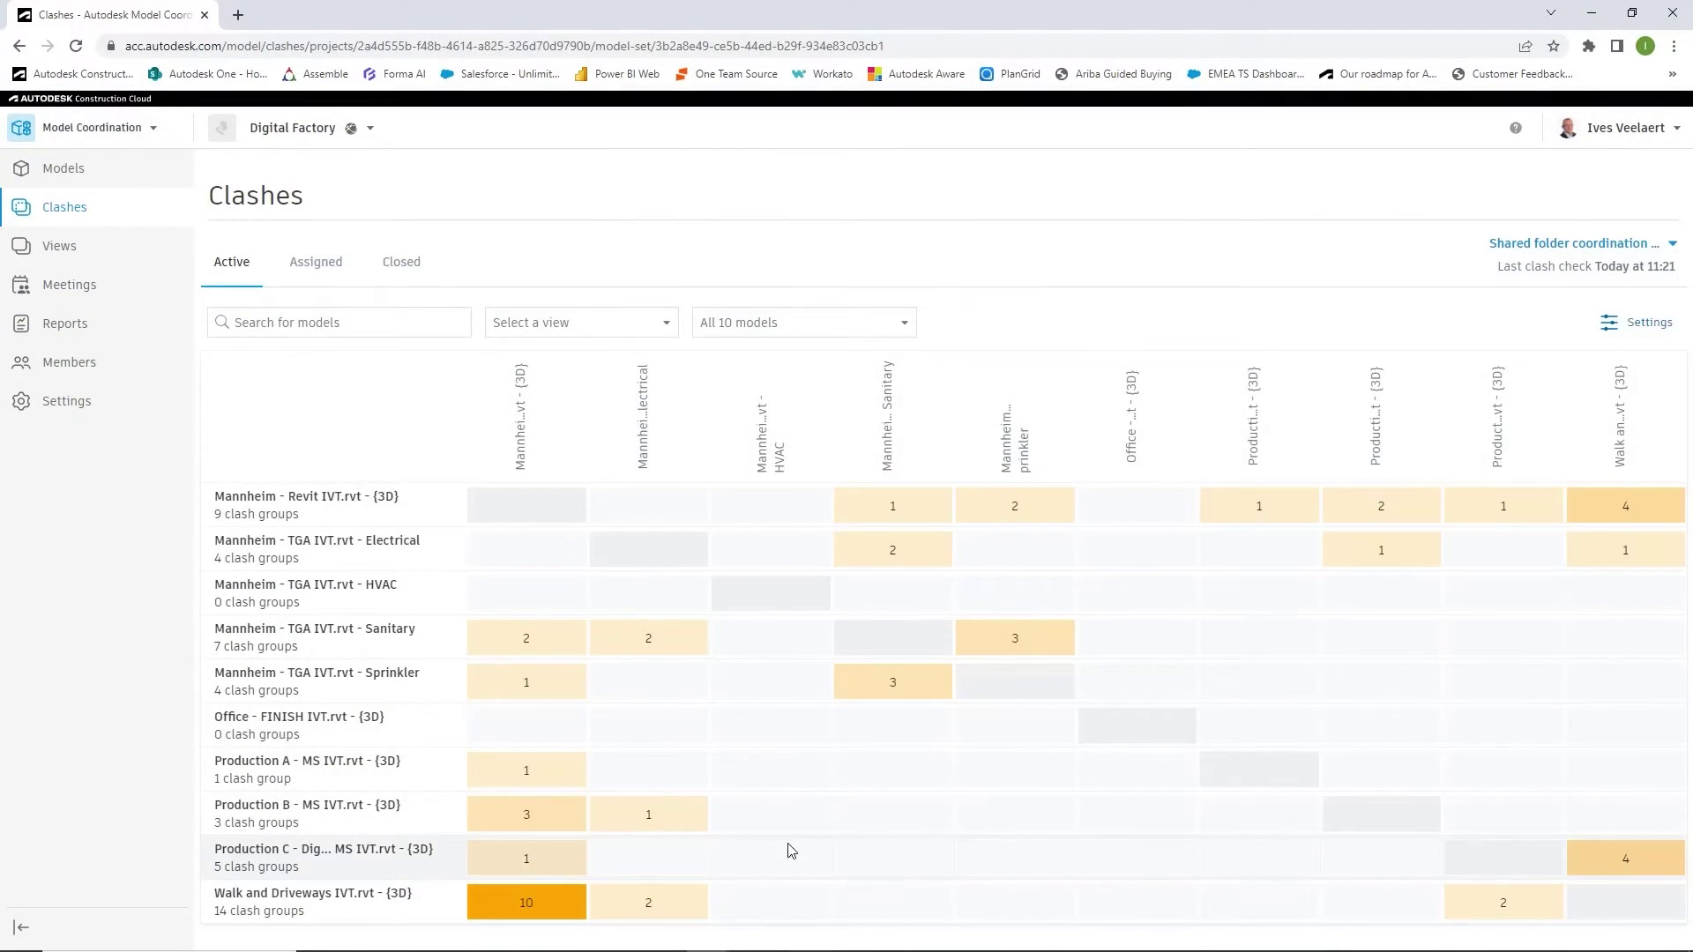
Filter the clashes by the saved view and open issue #4 between Pipe Types [383307] and Rectangular Duct [382152] in the viewer
left_click(554, 328)
left_click(555, 359)
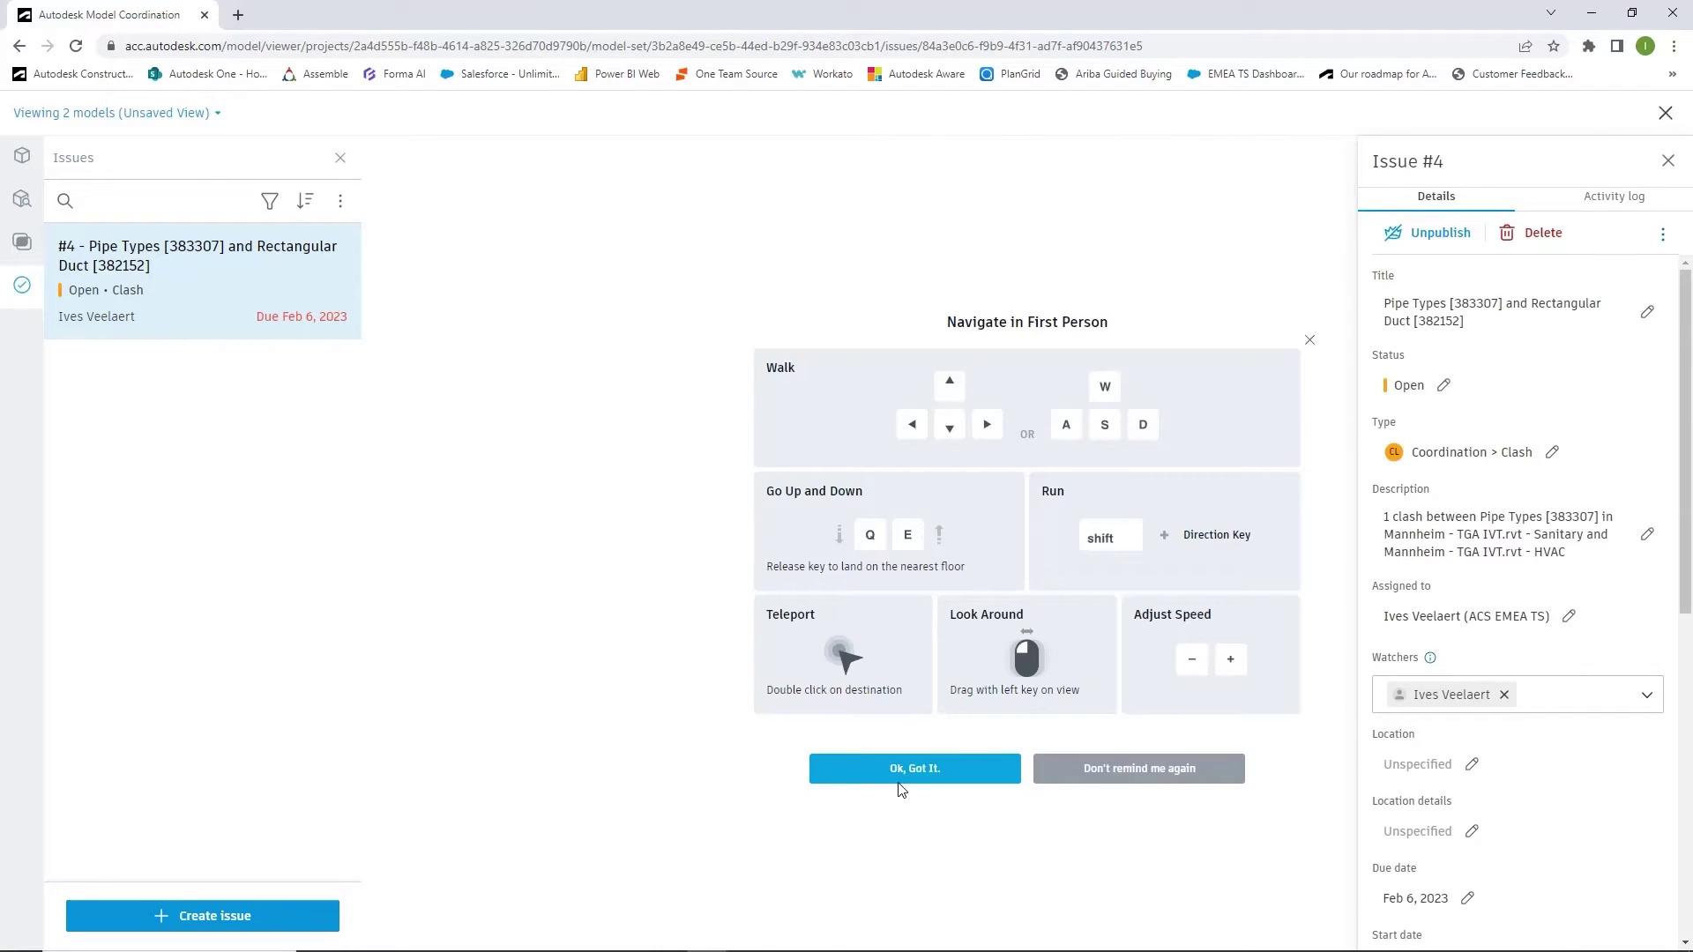
left_click(824, 764)
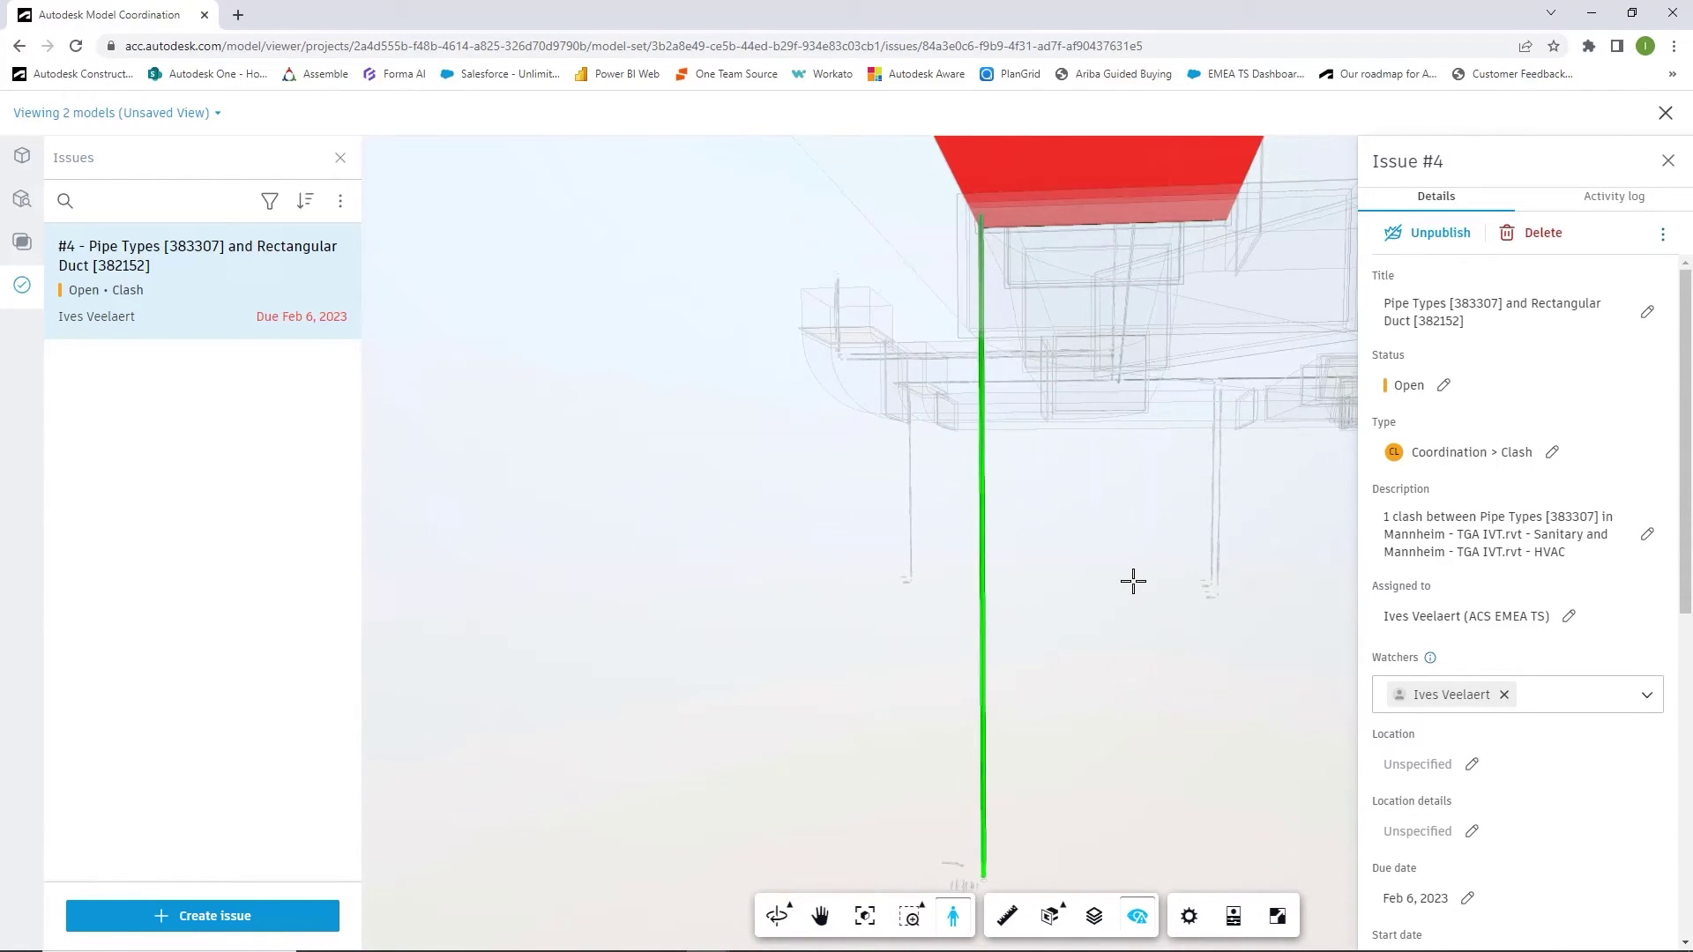
Add the Mannheim - Revit, Office, Production A, B and C, and Walk and Driveways models to the view and look around the clash location
left_click(22, 156)
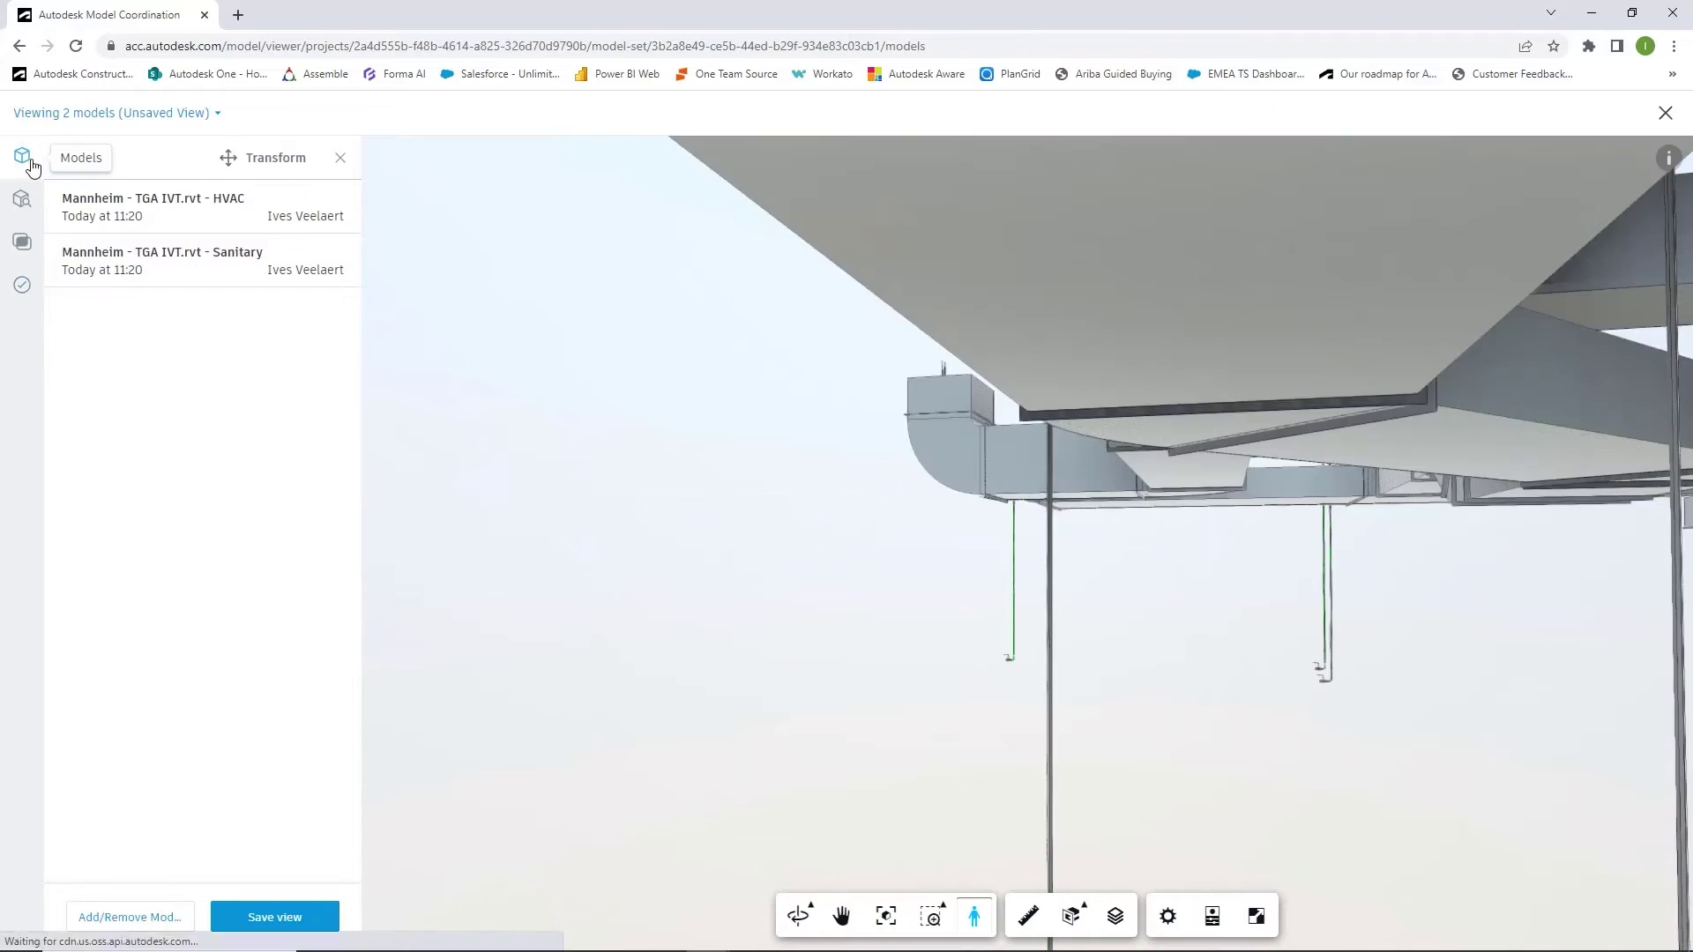
left_click(128, 917)
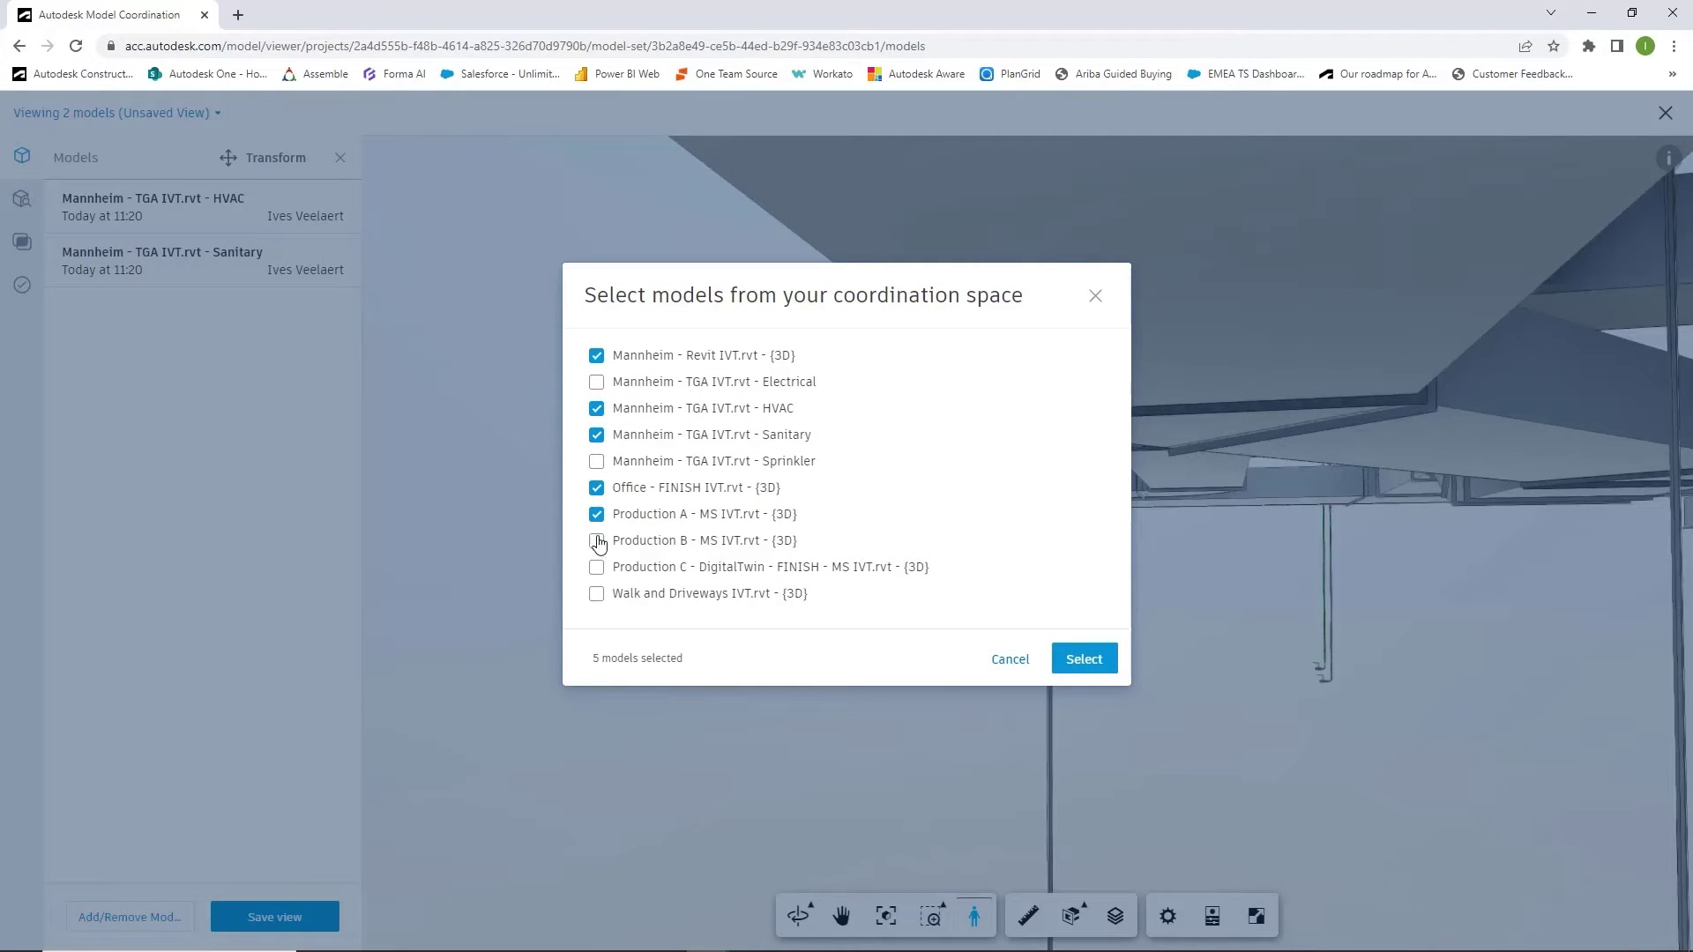
left_click(1085, 666)
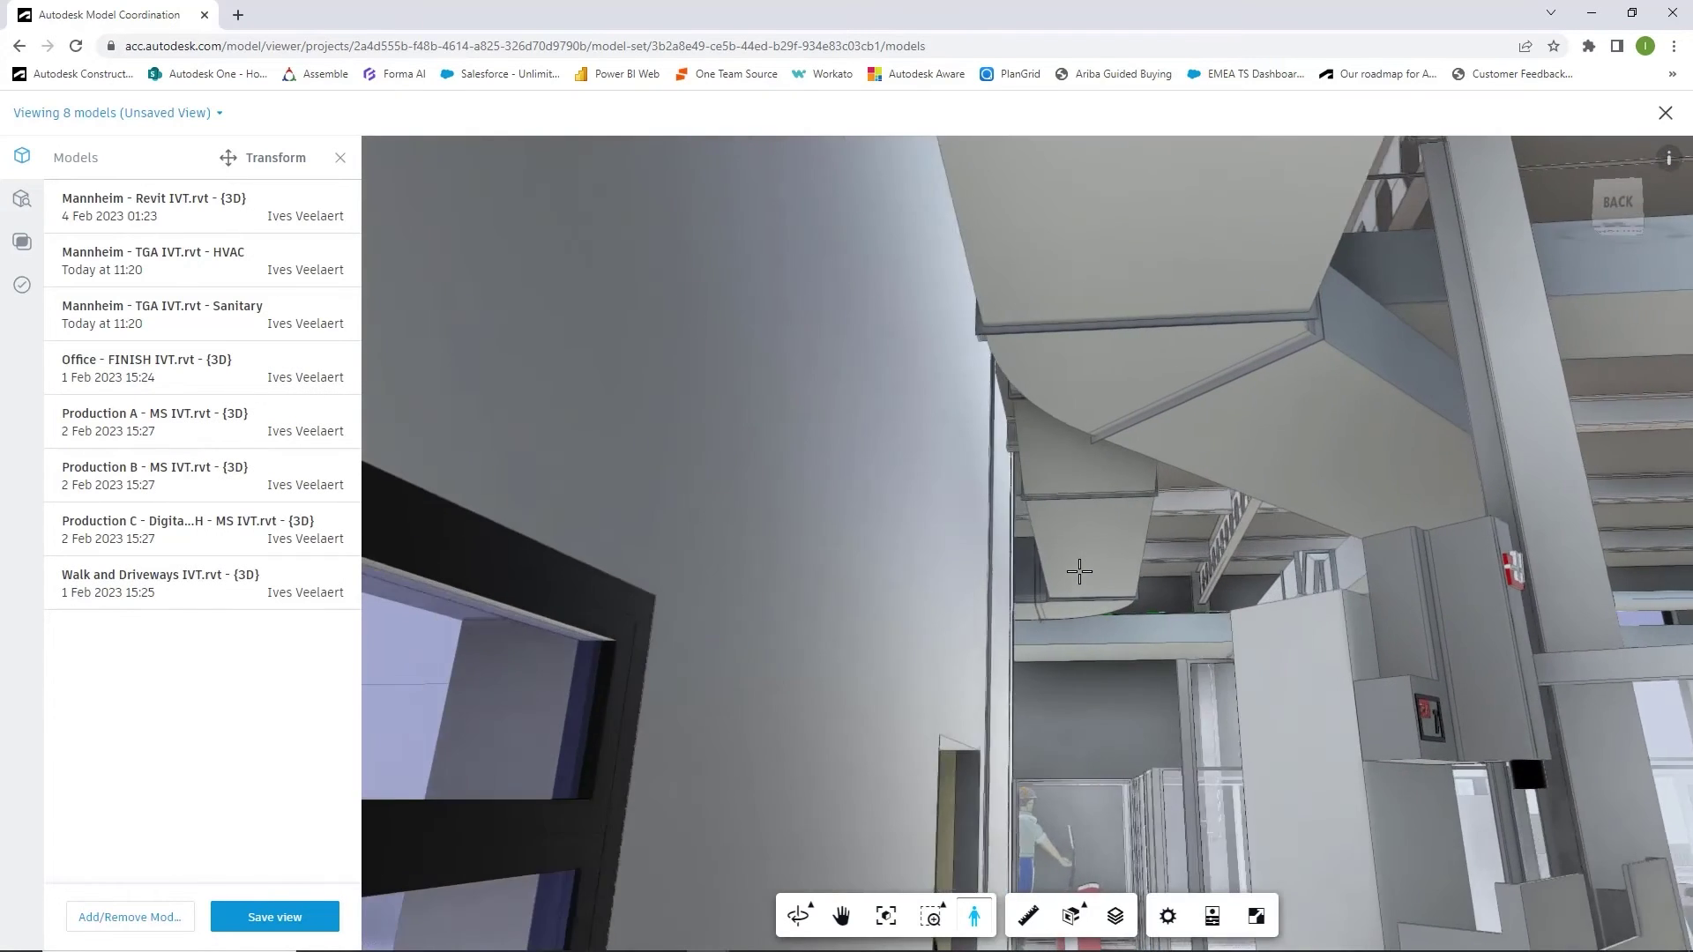
left_click_drag(1079, 571, 1145, 544)
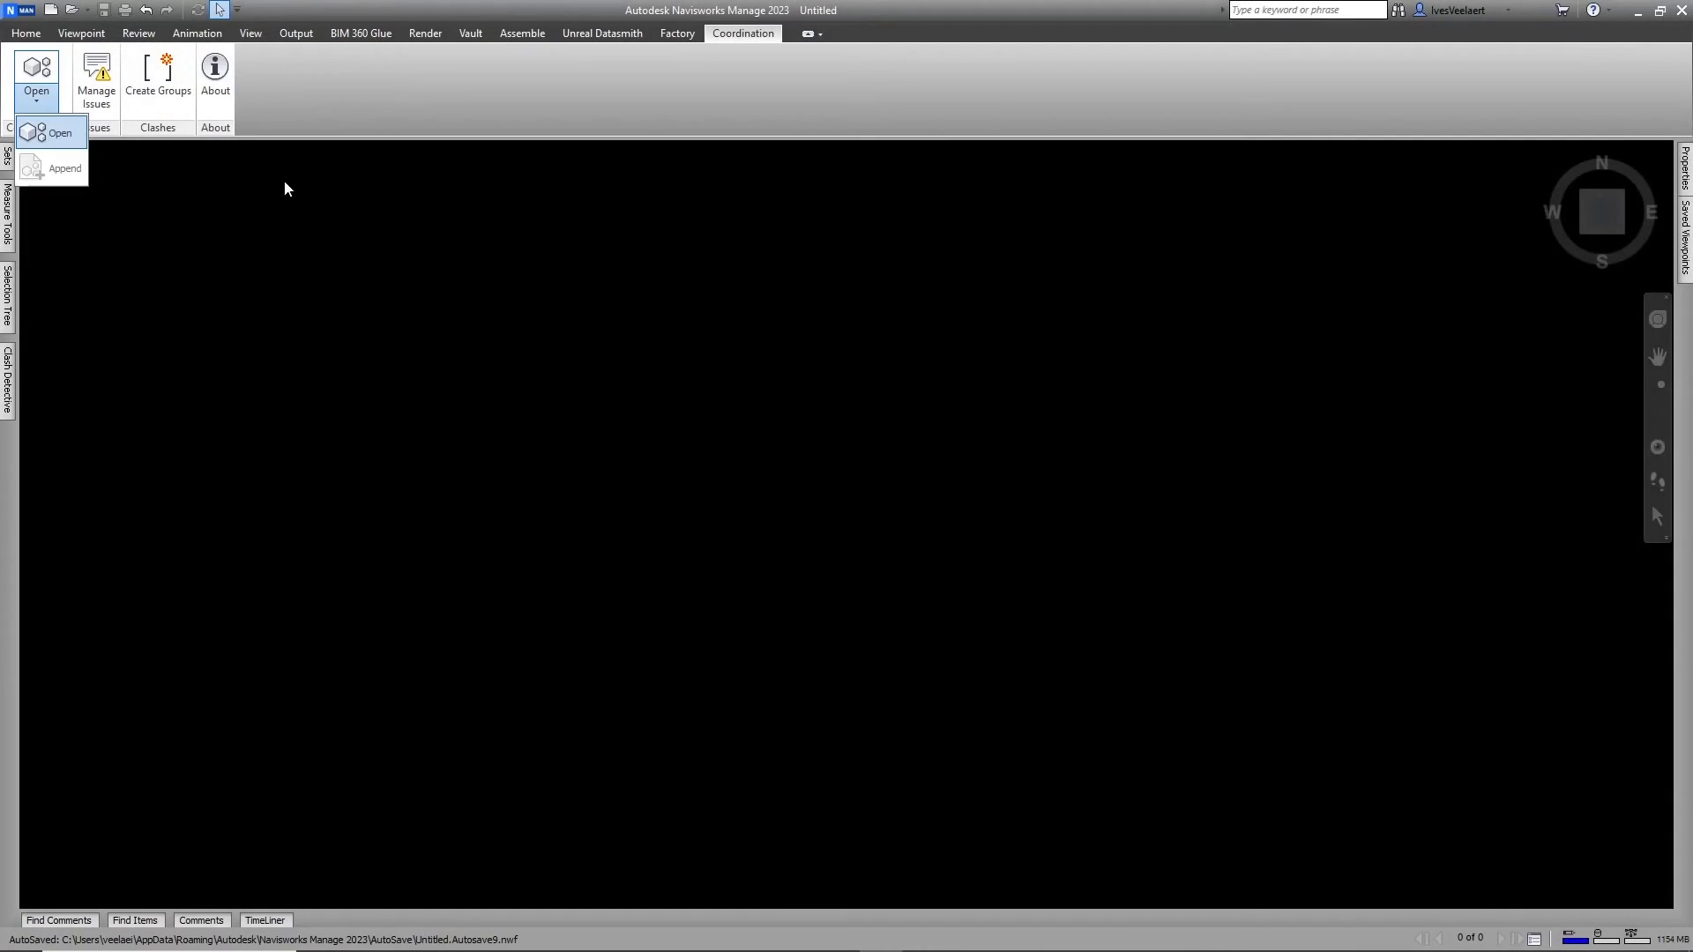
In Navisworks Manage, open the Mannheim - TGA HVAC and Sanitary models from the Digital Factory project's Shared folder coordination space
left_click(46, 132)
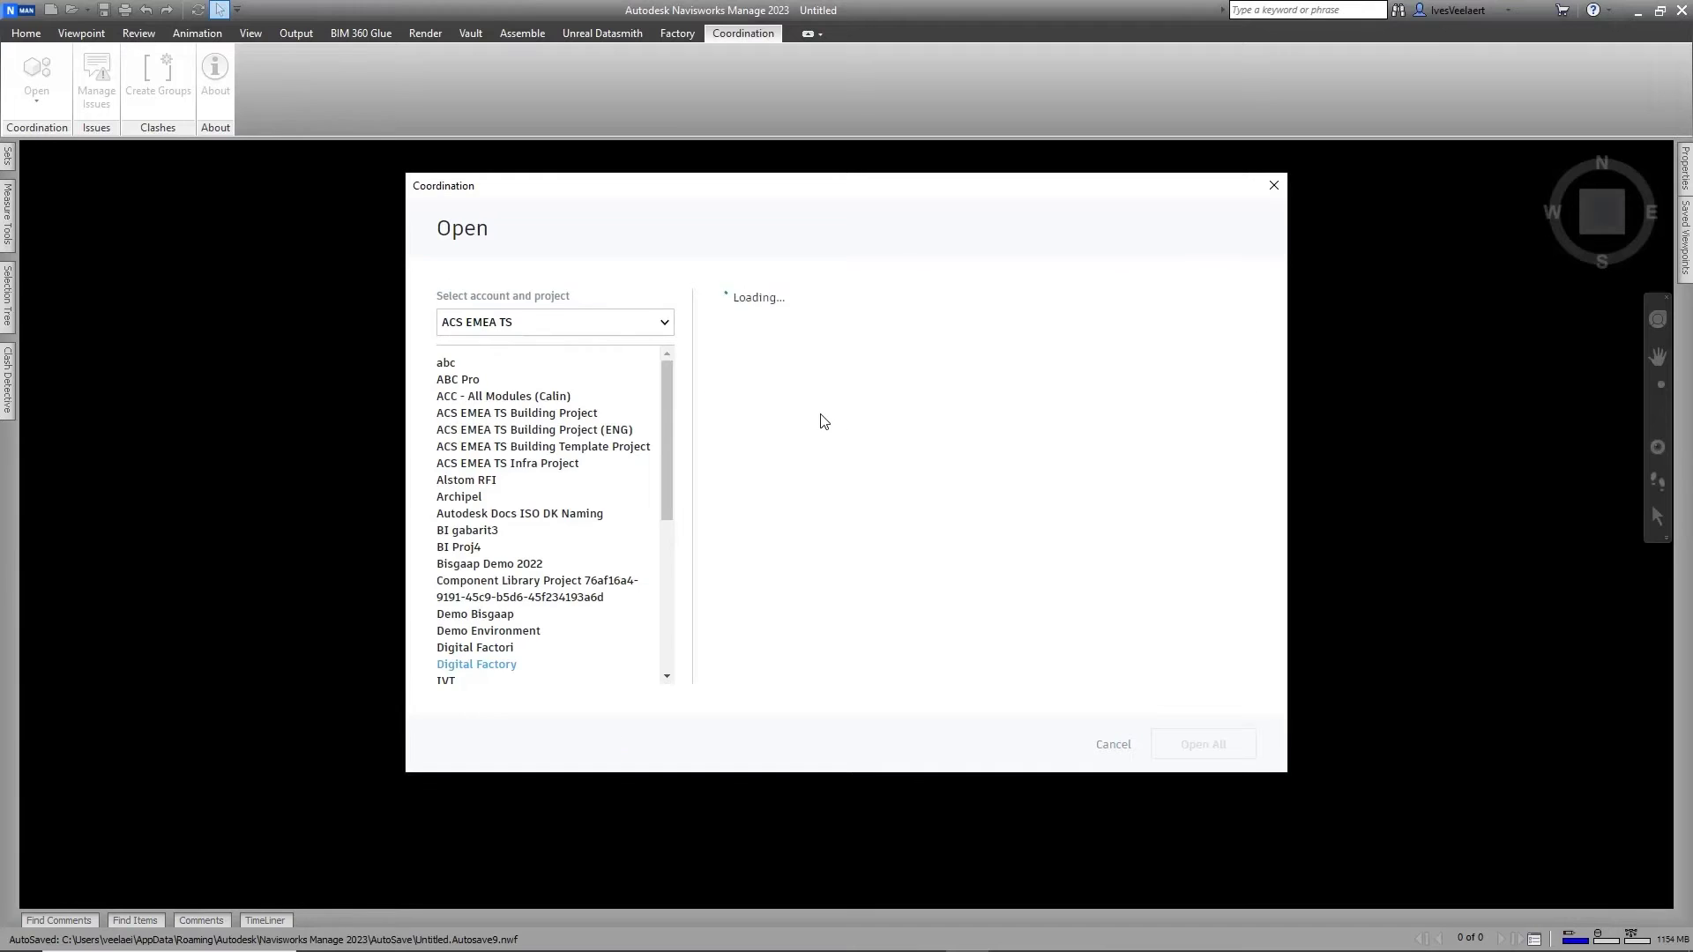
left_click(726, 501)
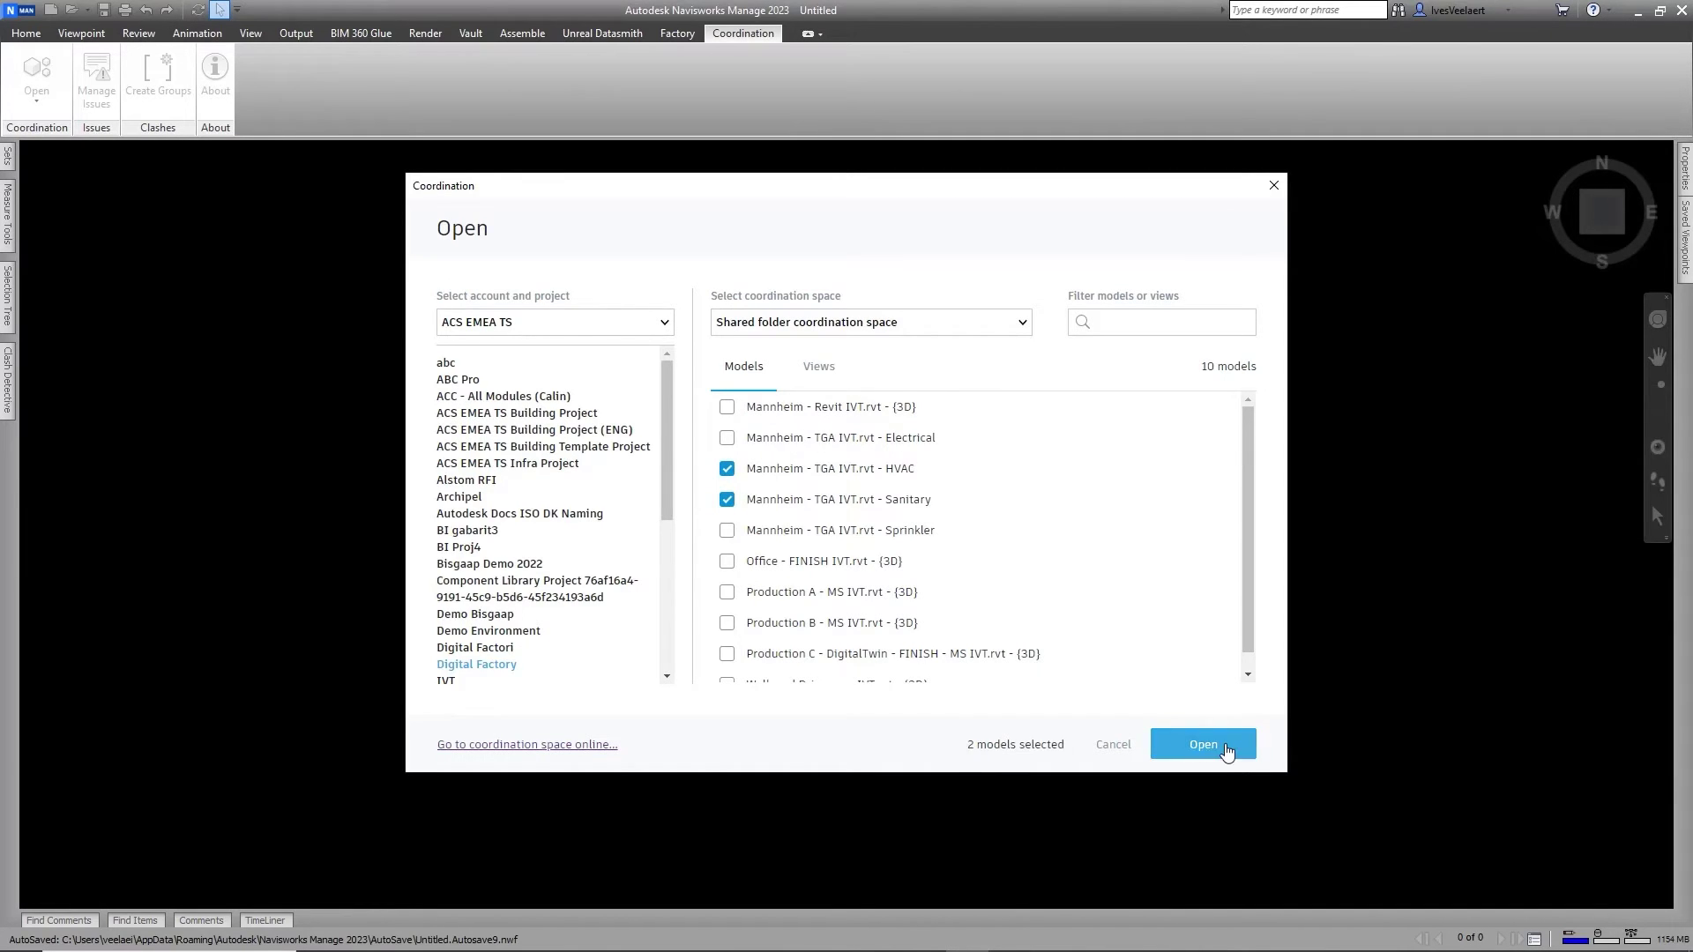
left_click(1203, 744)
Open issue #4 on the pipe and rectangular duct clash, review its details and inspect its pushpin location in the model
left_click(1656, 485)
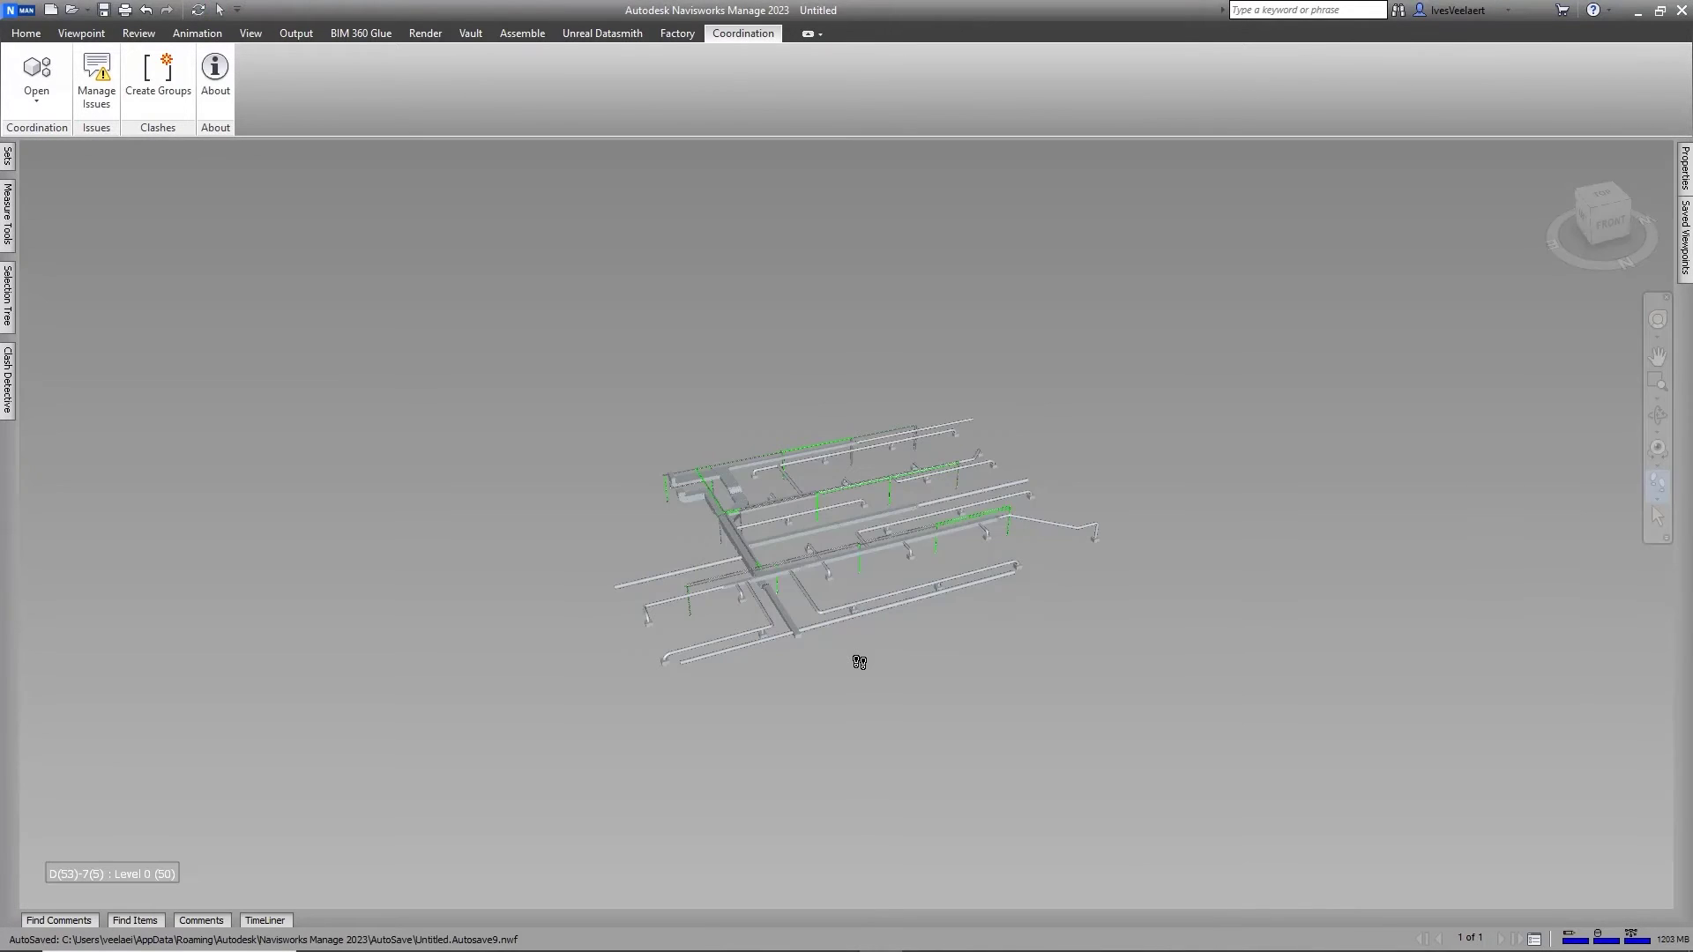
left_click(1658, 415)
left_click_drag(811, 580, 871, 552)
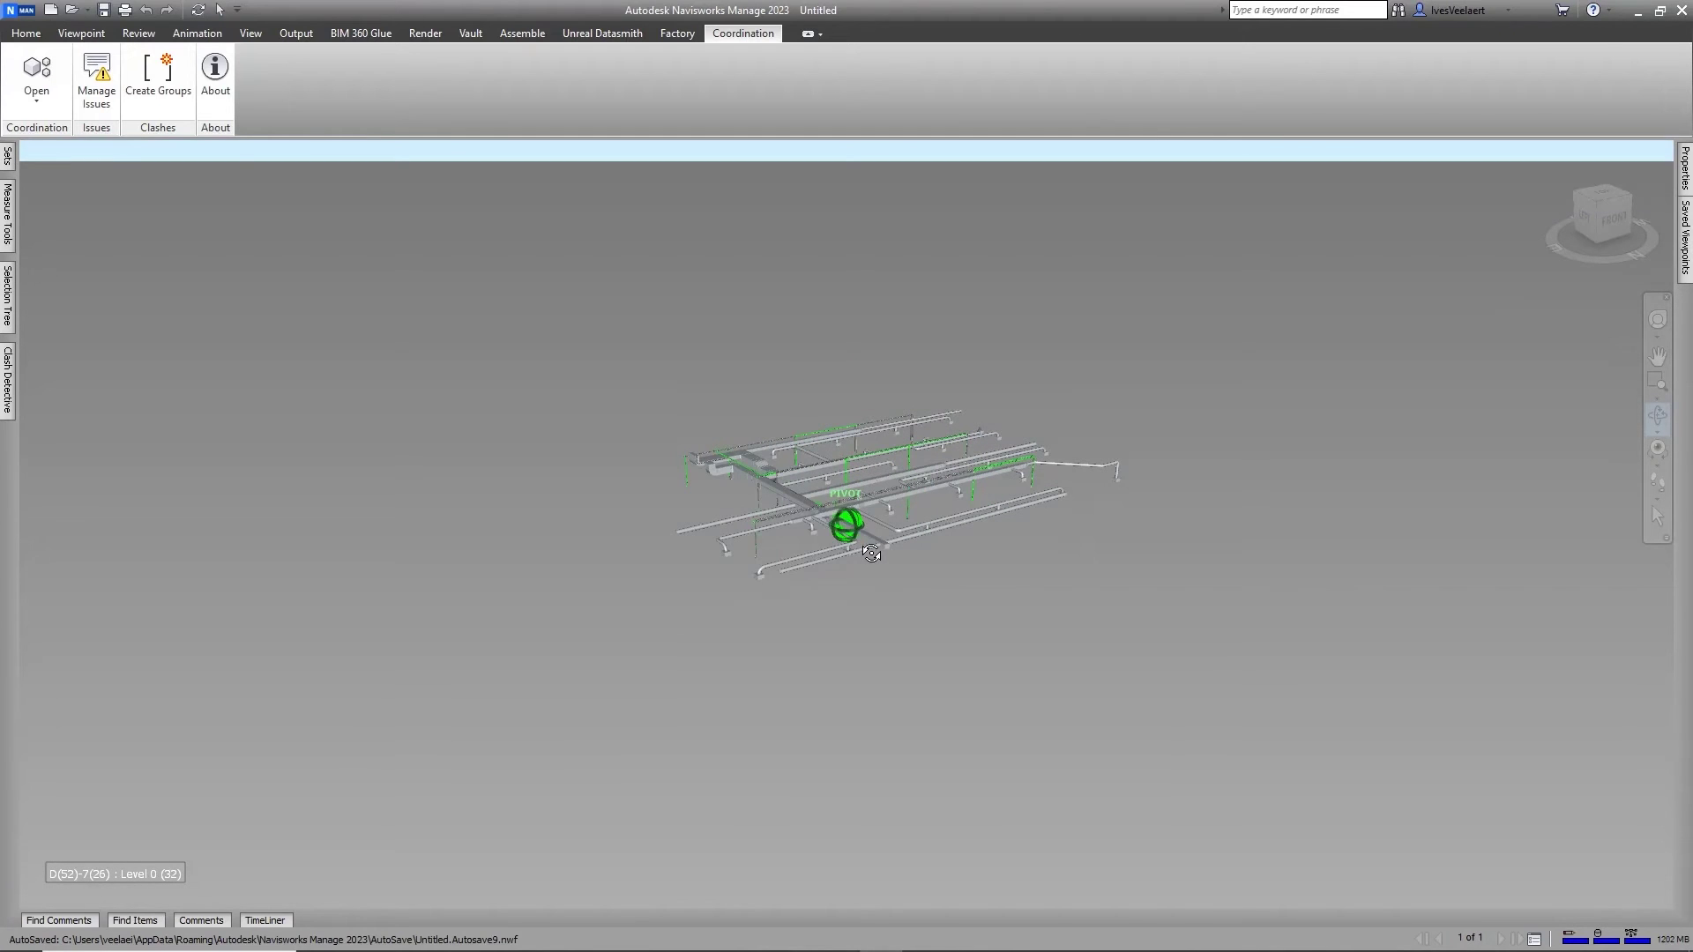
left_click(86, 84)
left_click(1364, 308)
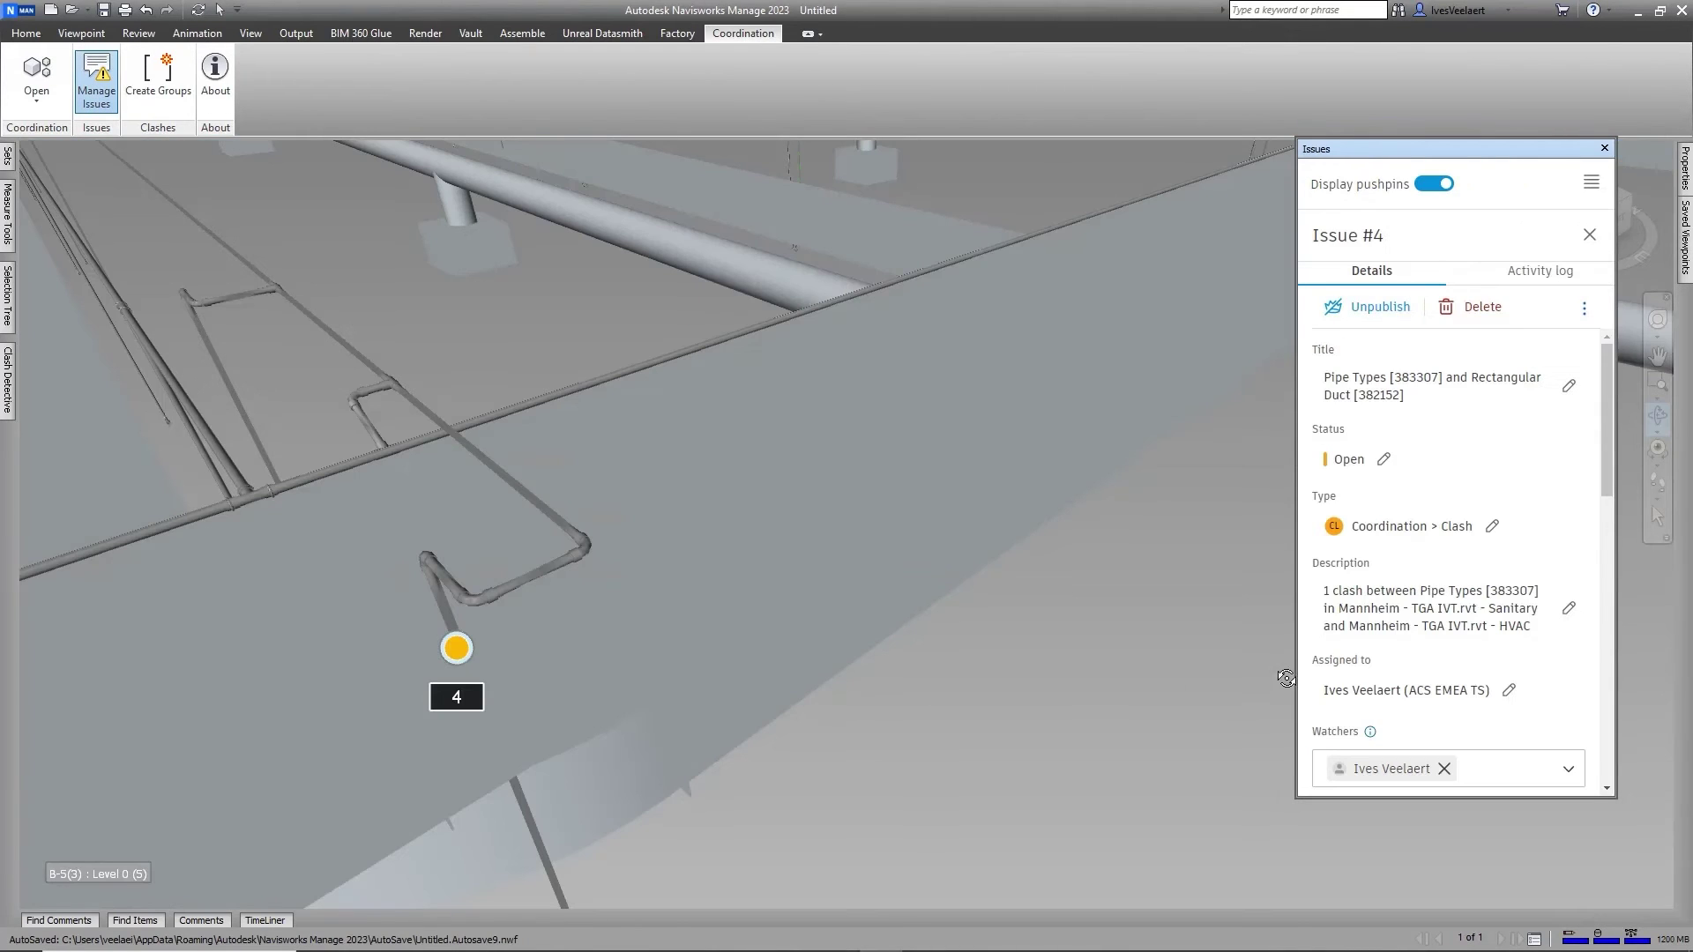
left_click(1589, 235)
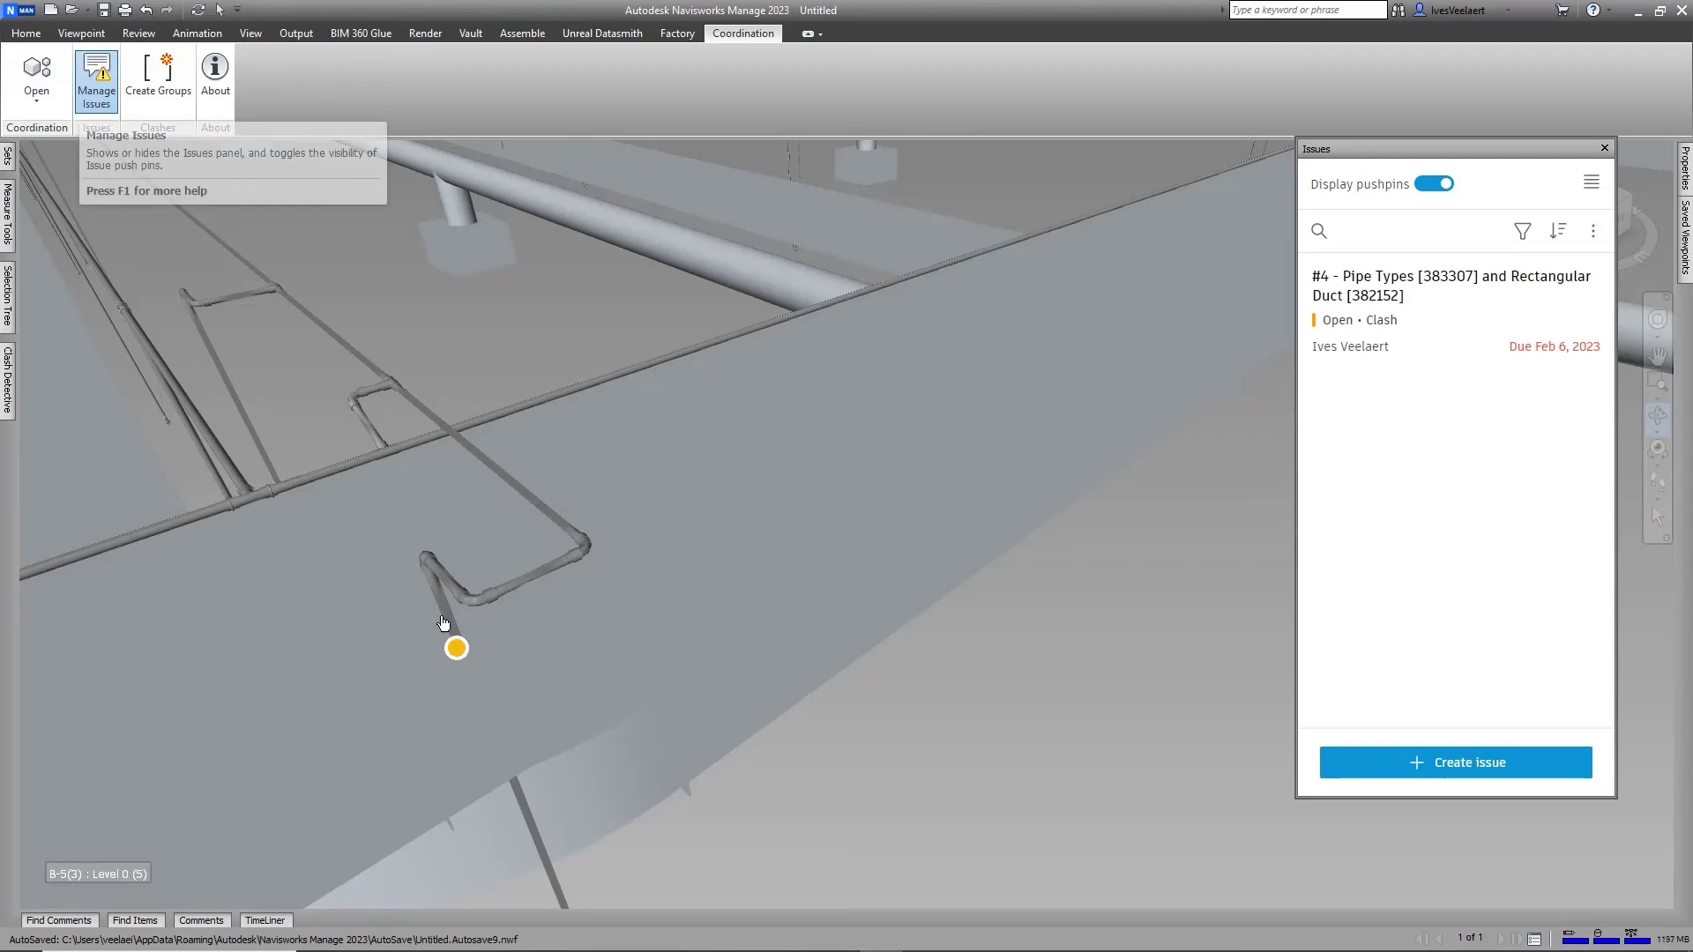
left_click_drag(726, 649, 438, 415)
Add a clash test in Clash Detective and run the Mannheim - TGA HVAC model against the Sanitary model
left_click(8, 379)
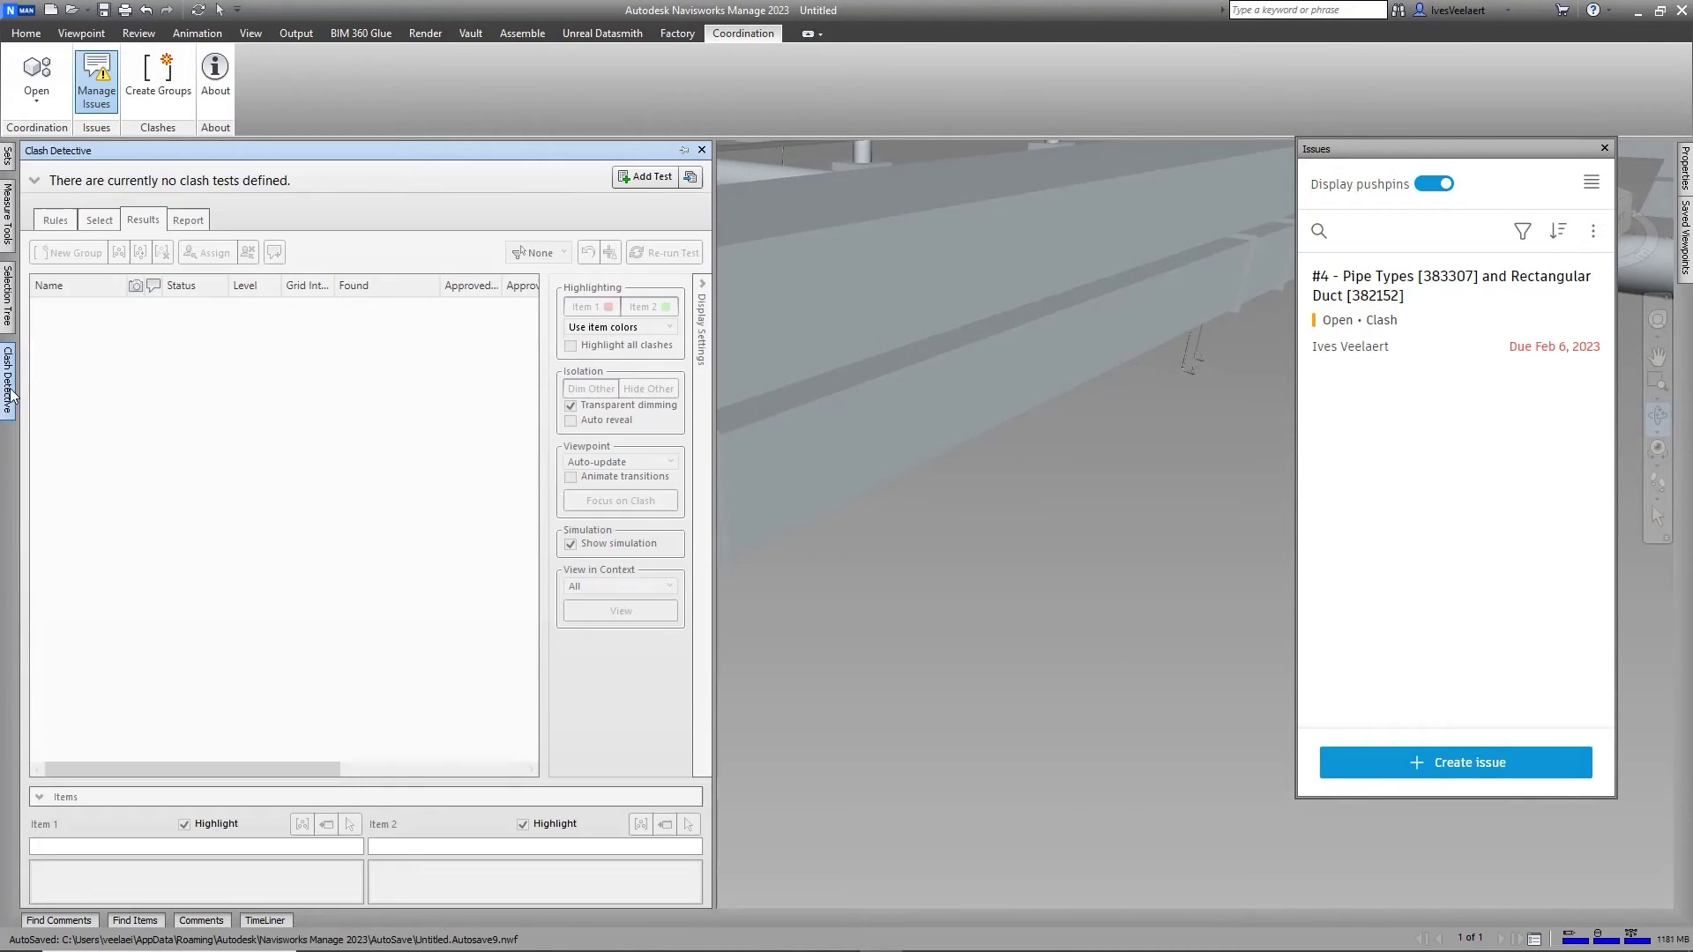
left_click(683, 149)
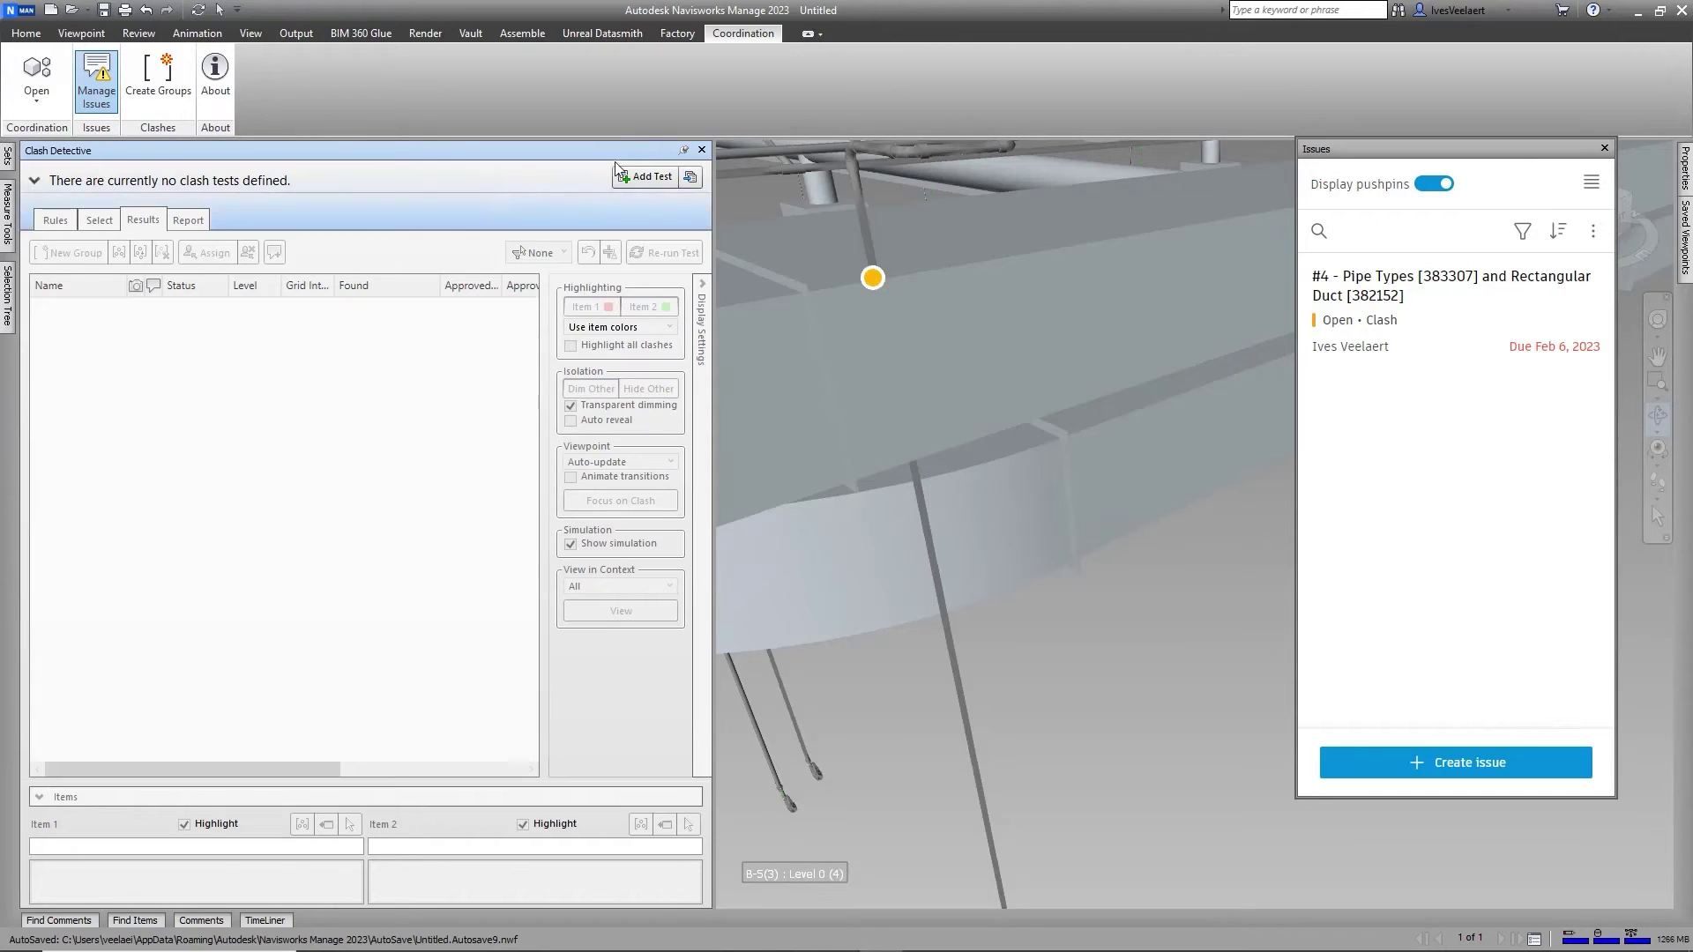
left_click(648, 181)
left_click(162, 466)
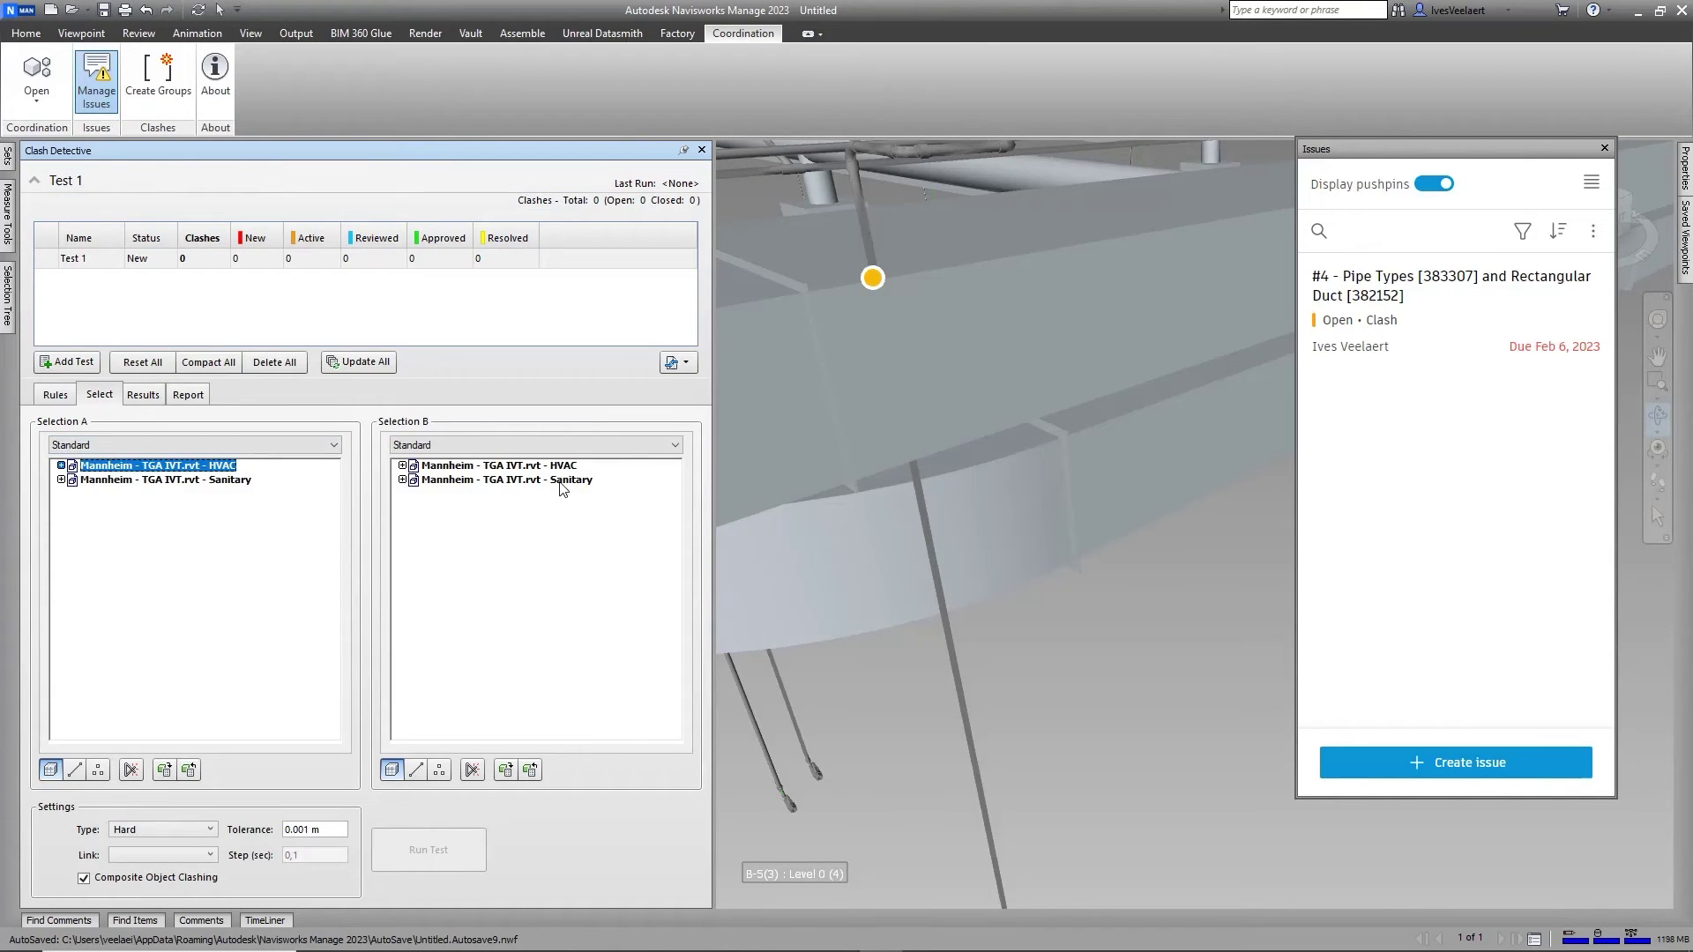
left_click(561, 480)
left_click(443, 850)
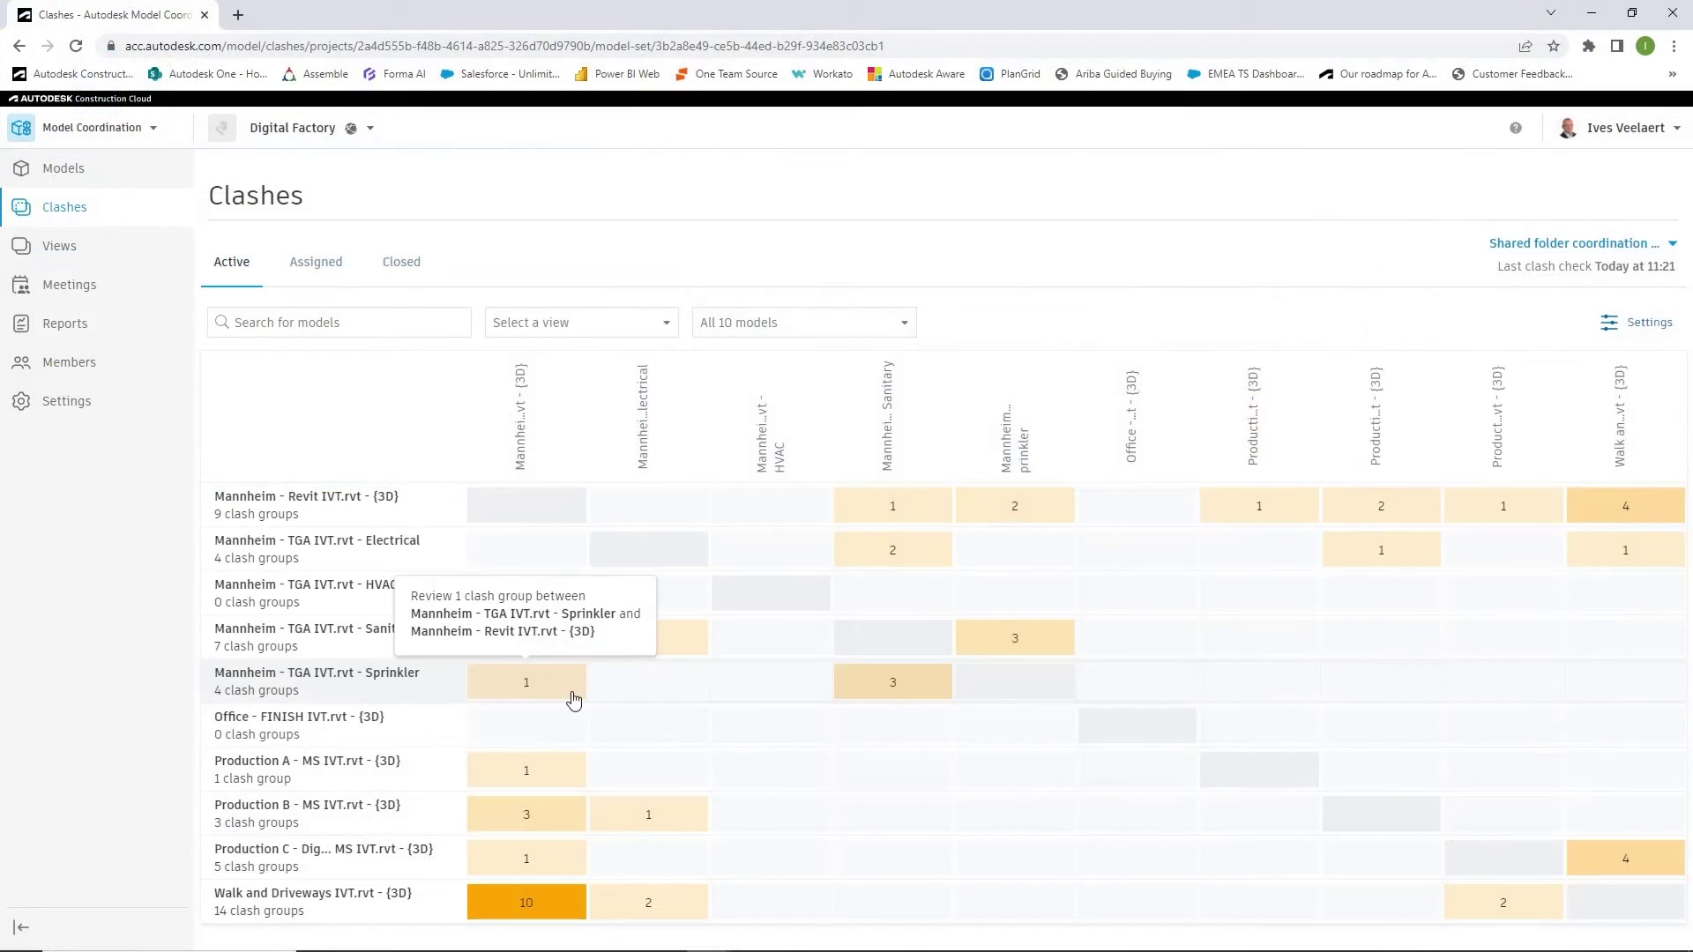
In Model Coordination, hide all models from the clash matrix and show Mannheim - TGA IVT.rvt - Sprinkler
left_click(862, 322)
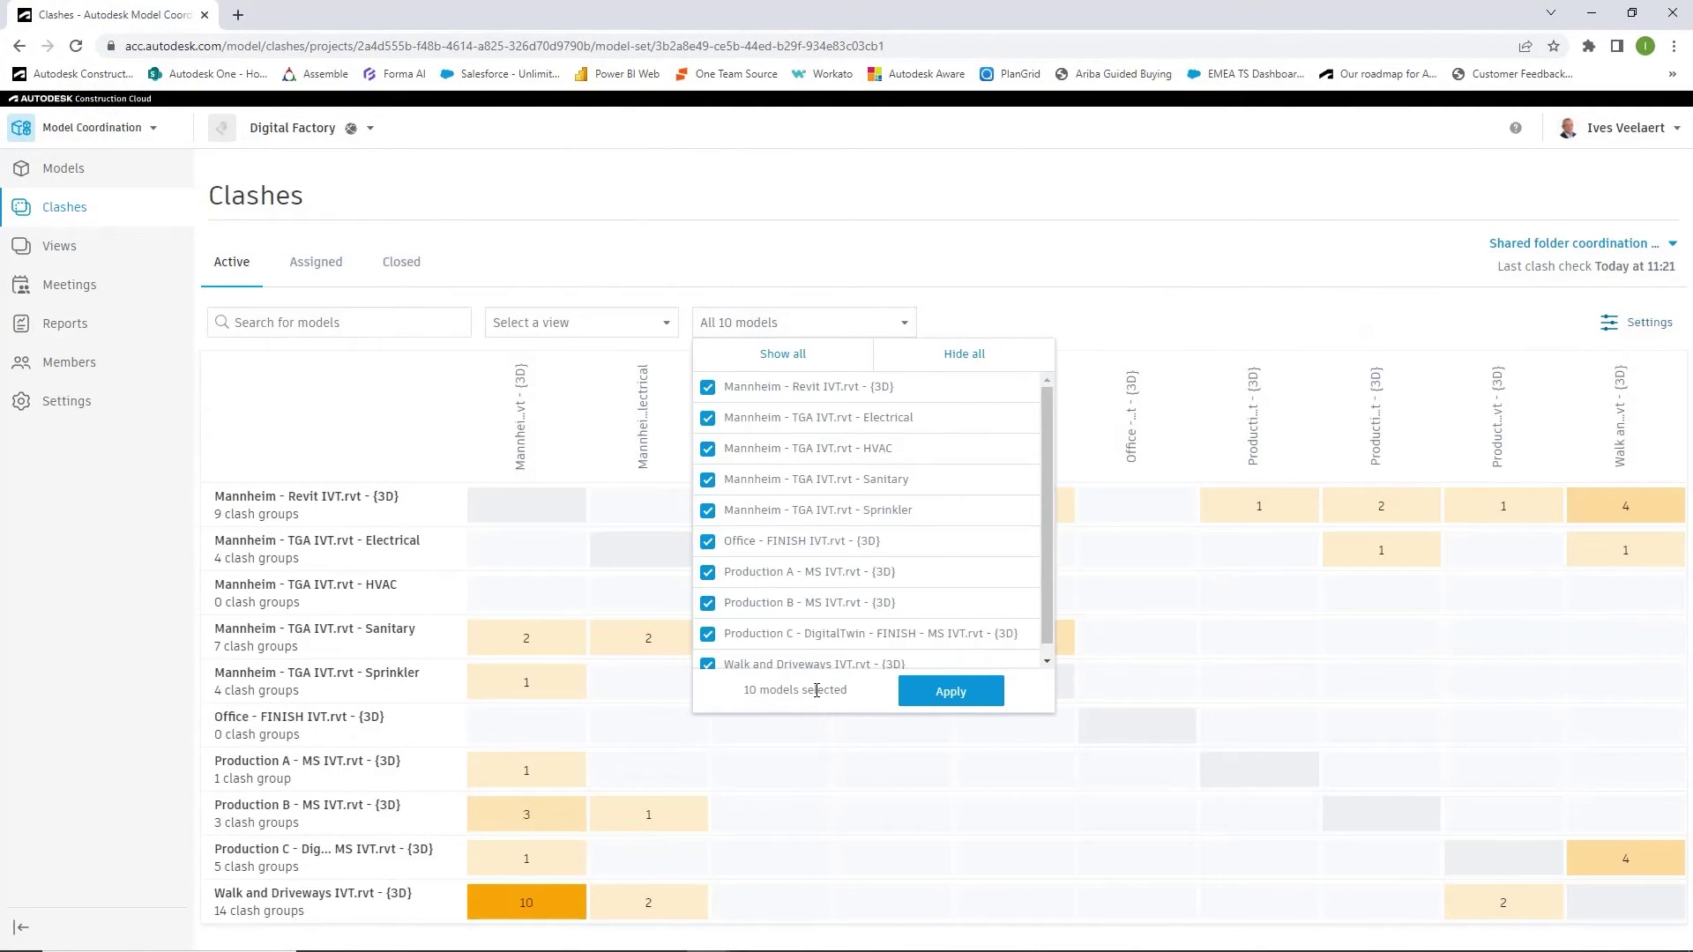
left_click(952, 353)
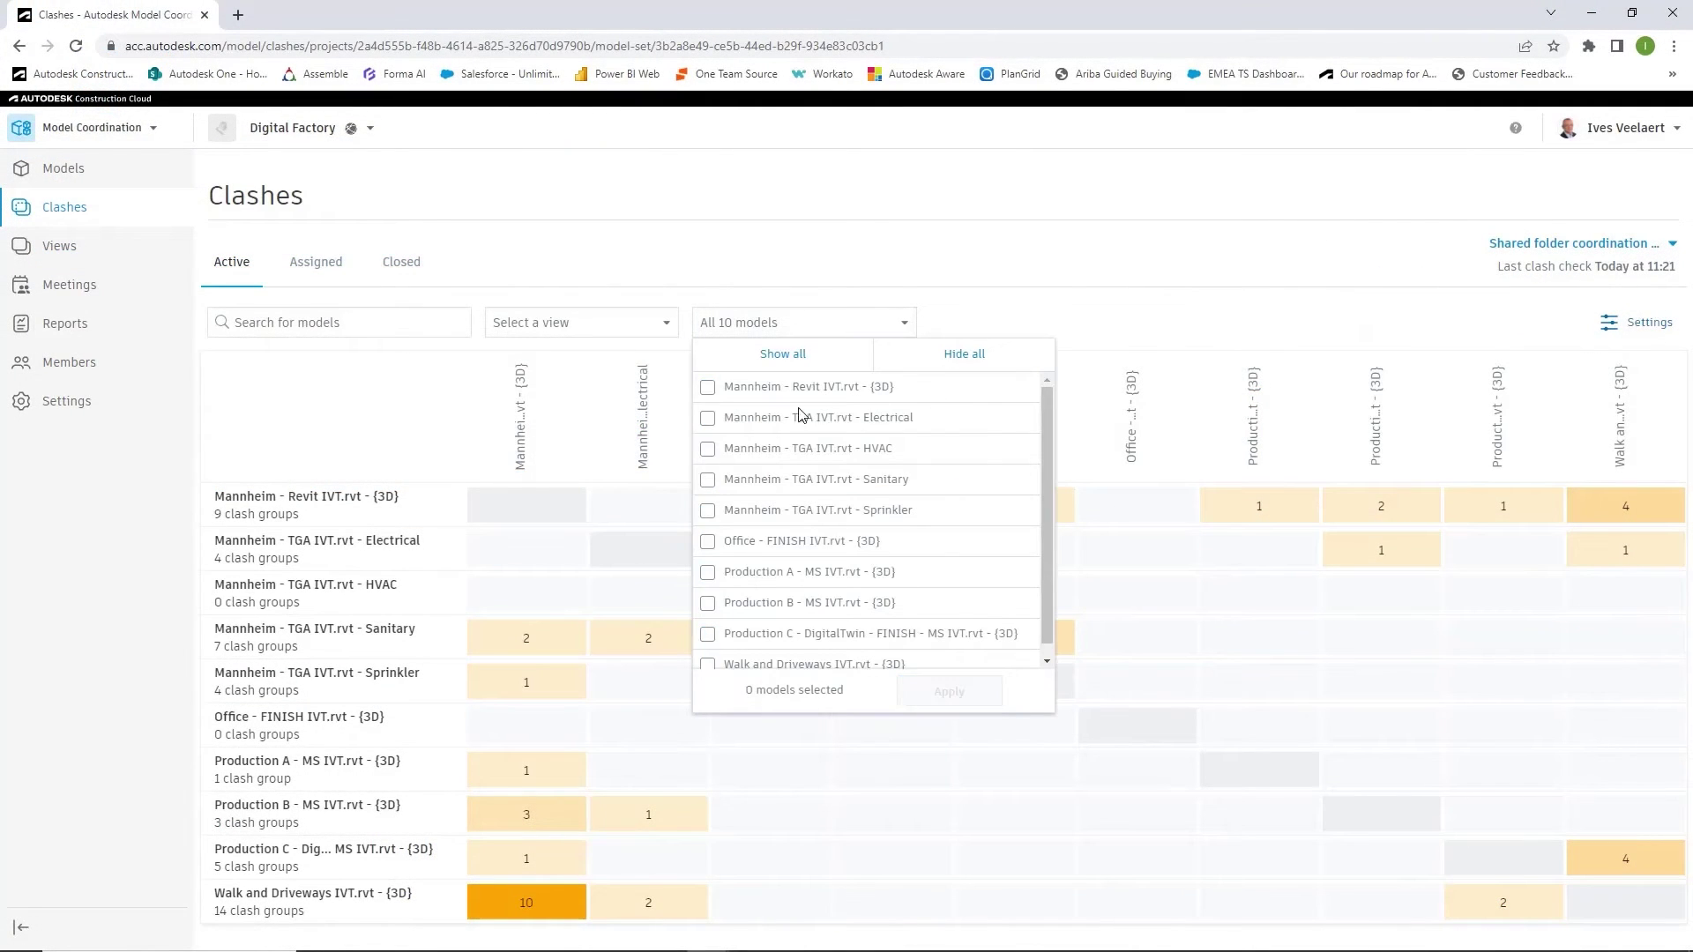
left_click(707, 510)
left_click(947, 692)
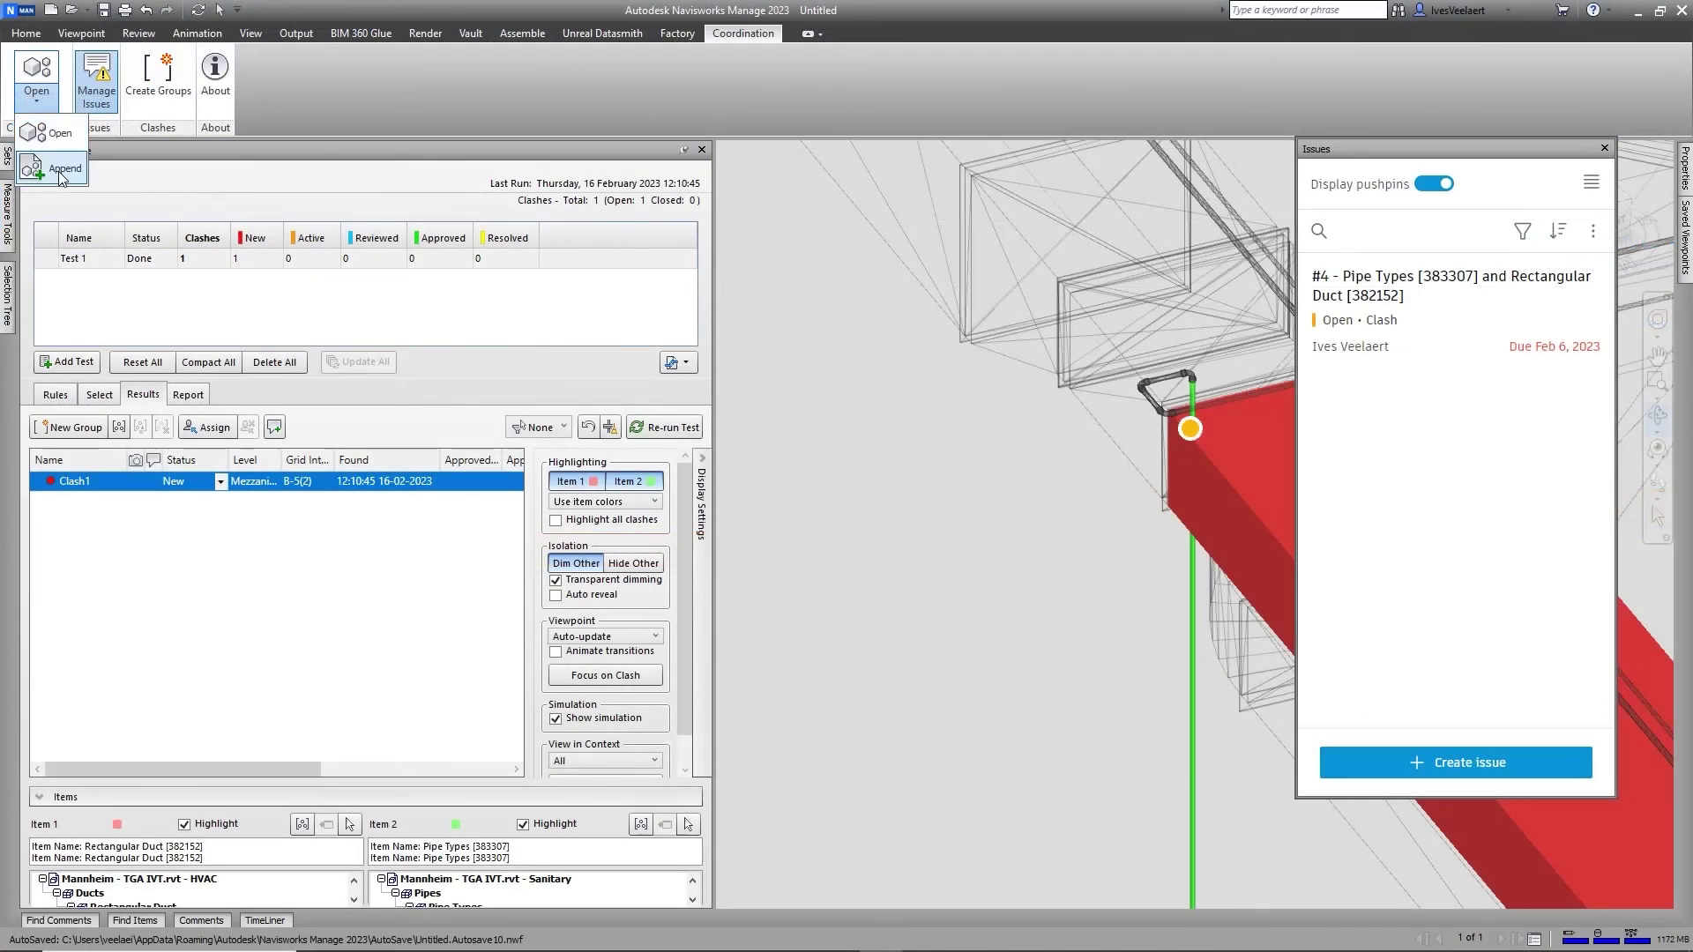
In Navisworks Manage, append the Mannheim - TGA IVT.rvt - Sprinkler model from the coordination space and close the Issues panel
left_click(62, 168)
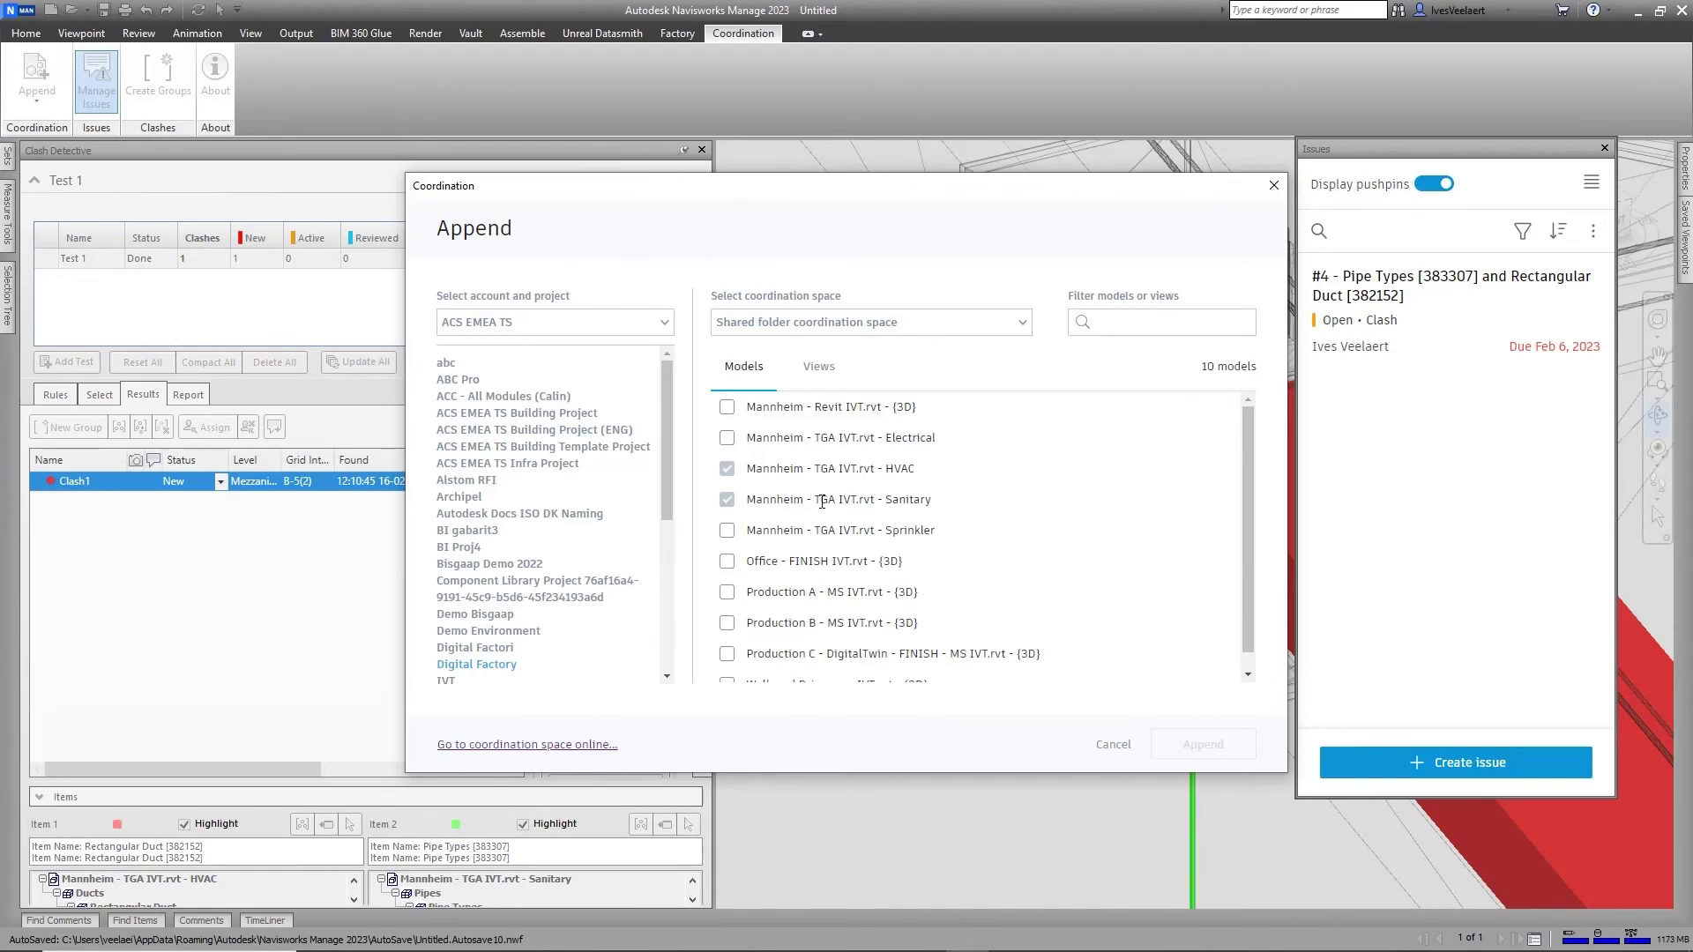
left_click(727, 532)
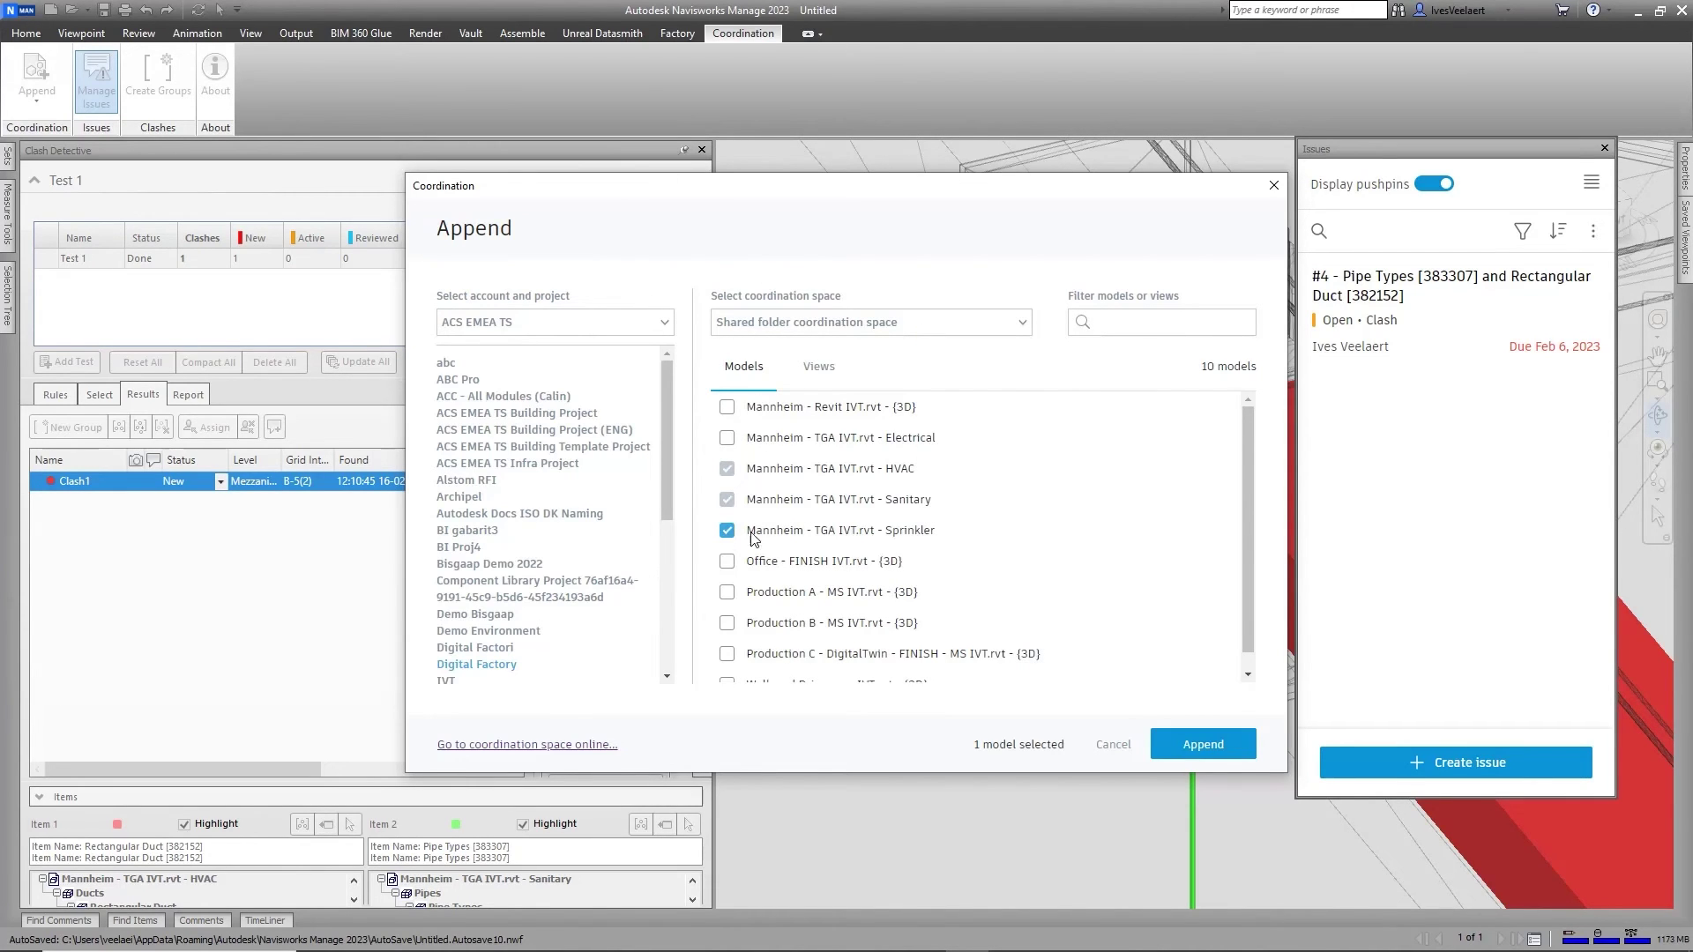
left_click(1212, 746)
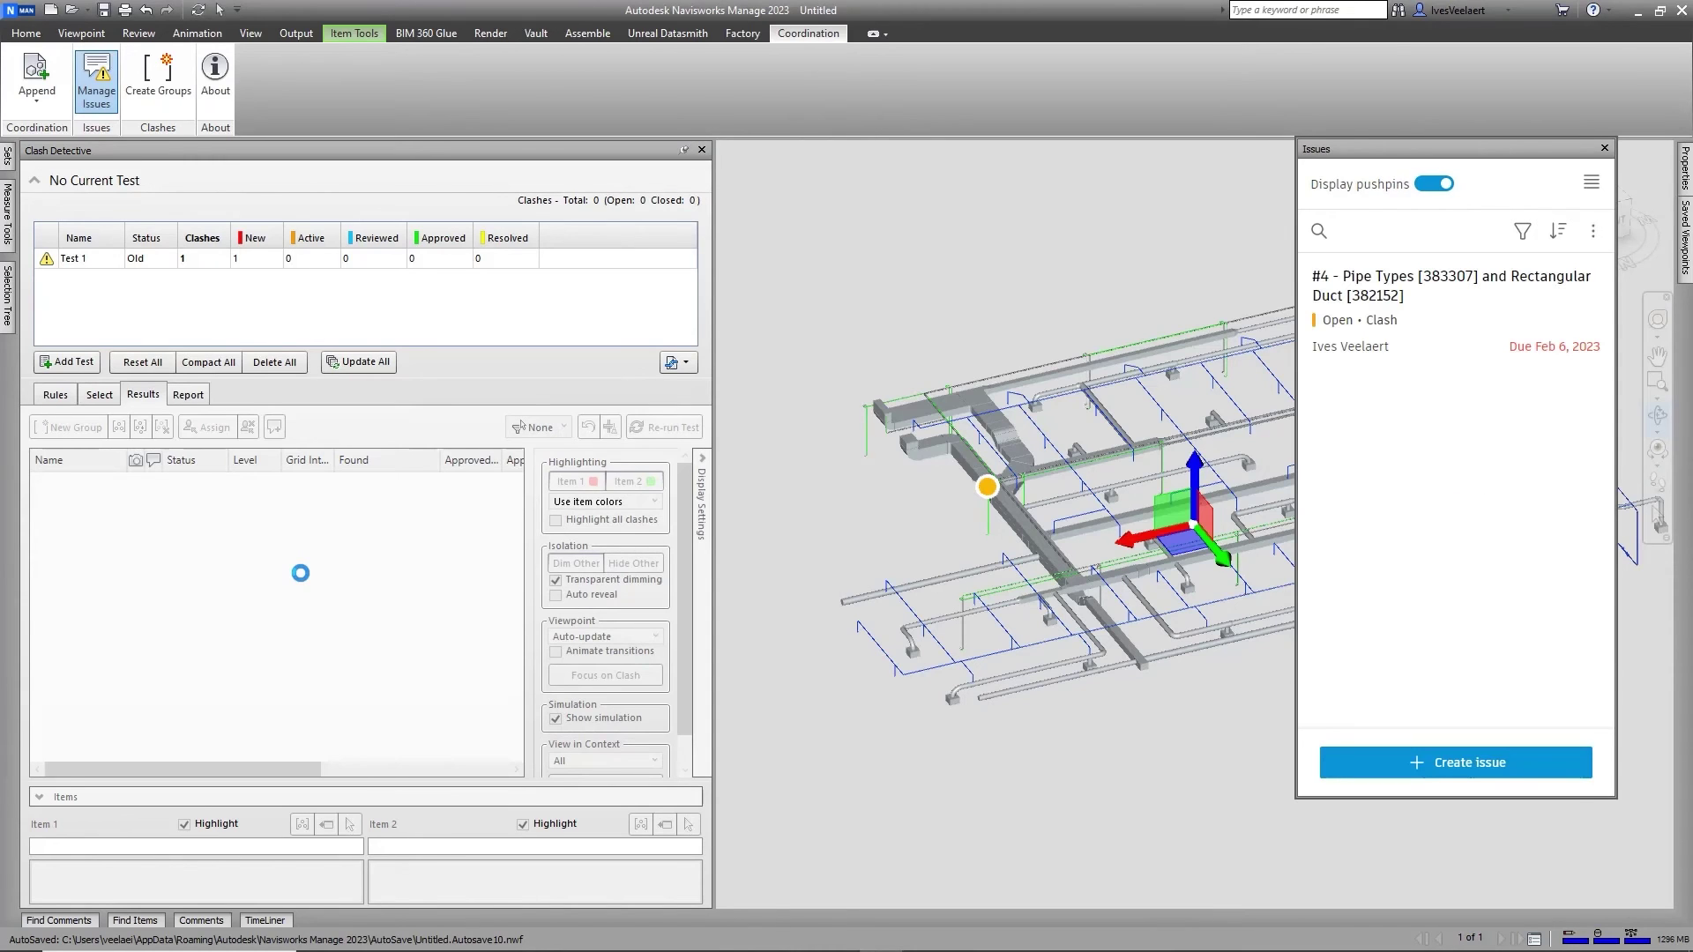
left_click(1604, 148)
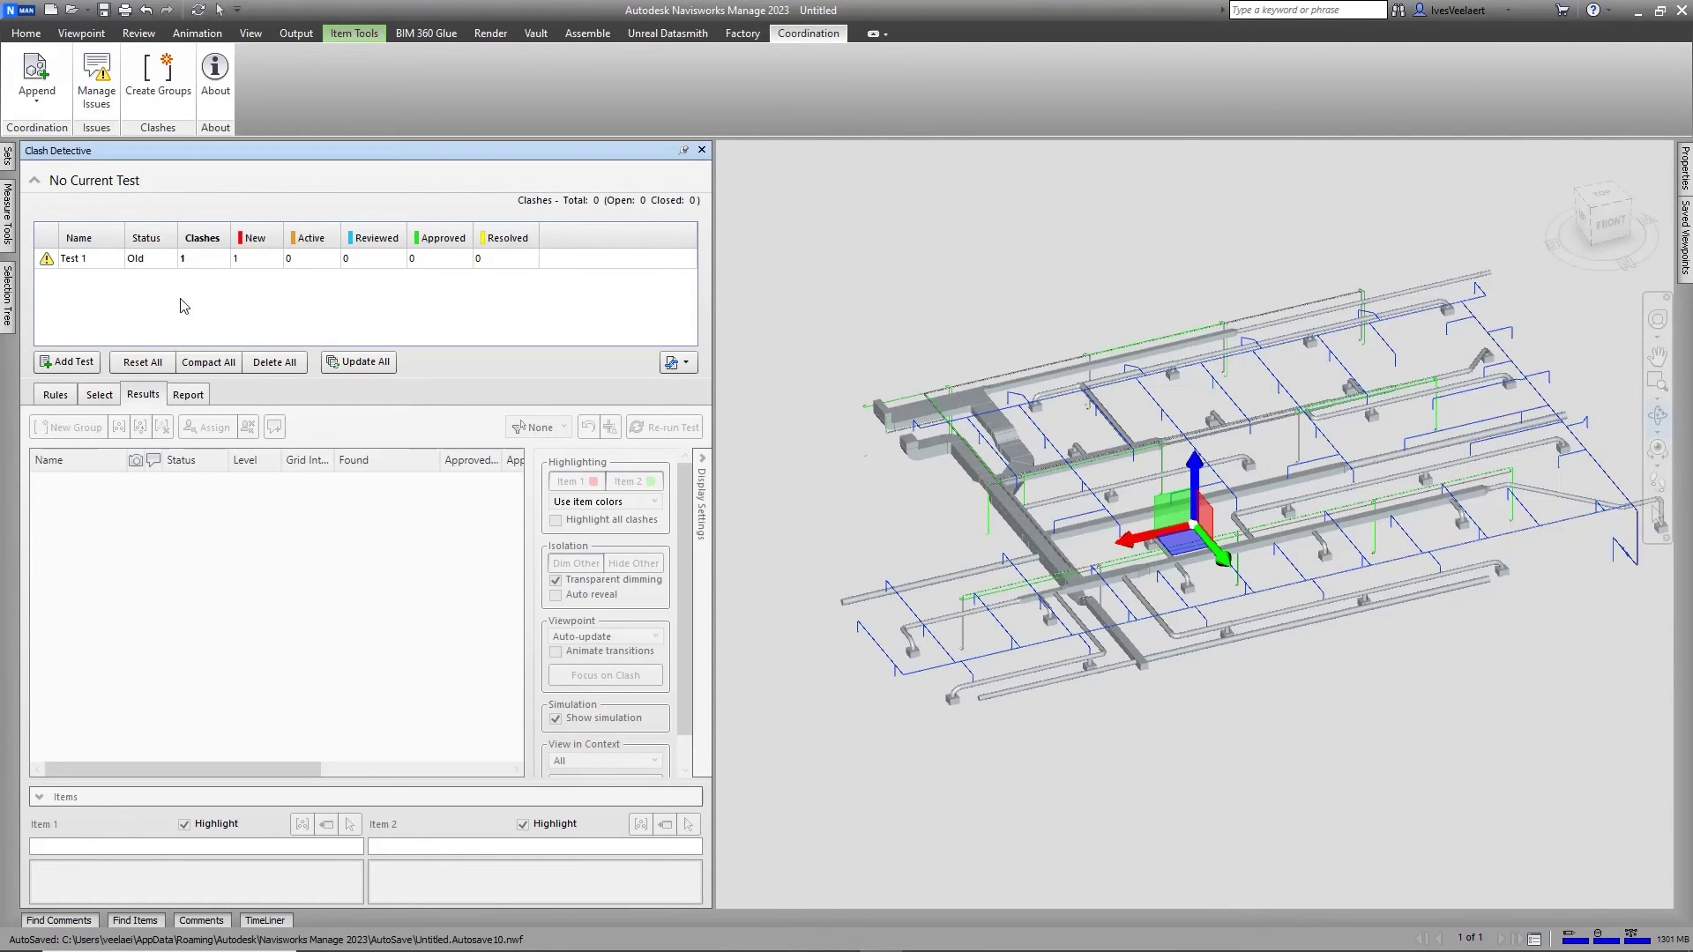
Change Test 1 to check the Sanitary model against the Sprinkler model, run it and review Clash2 and Clash3
left_click(103, 260)
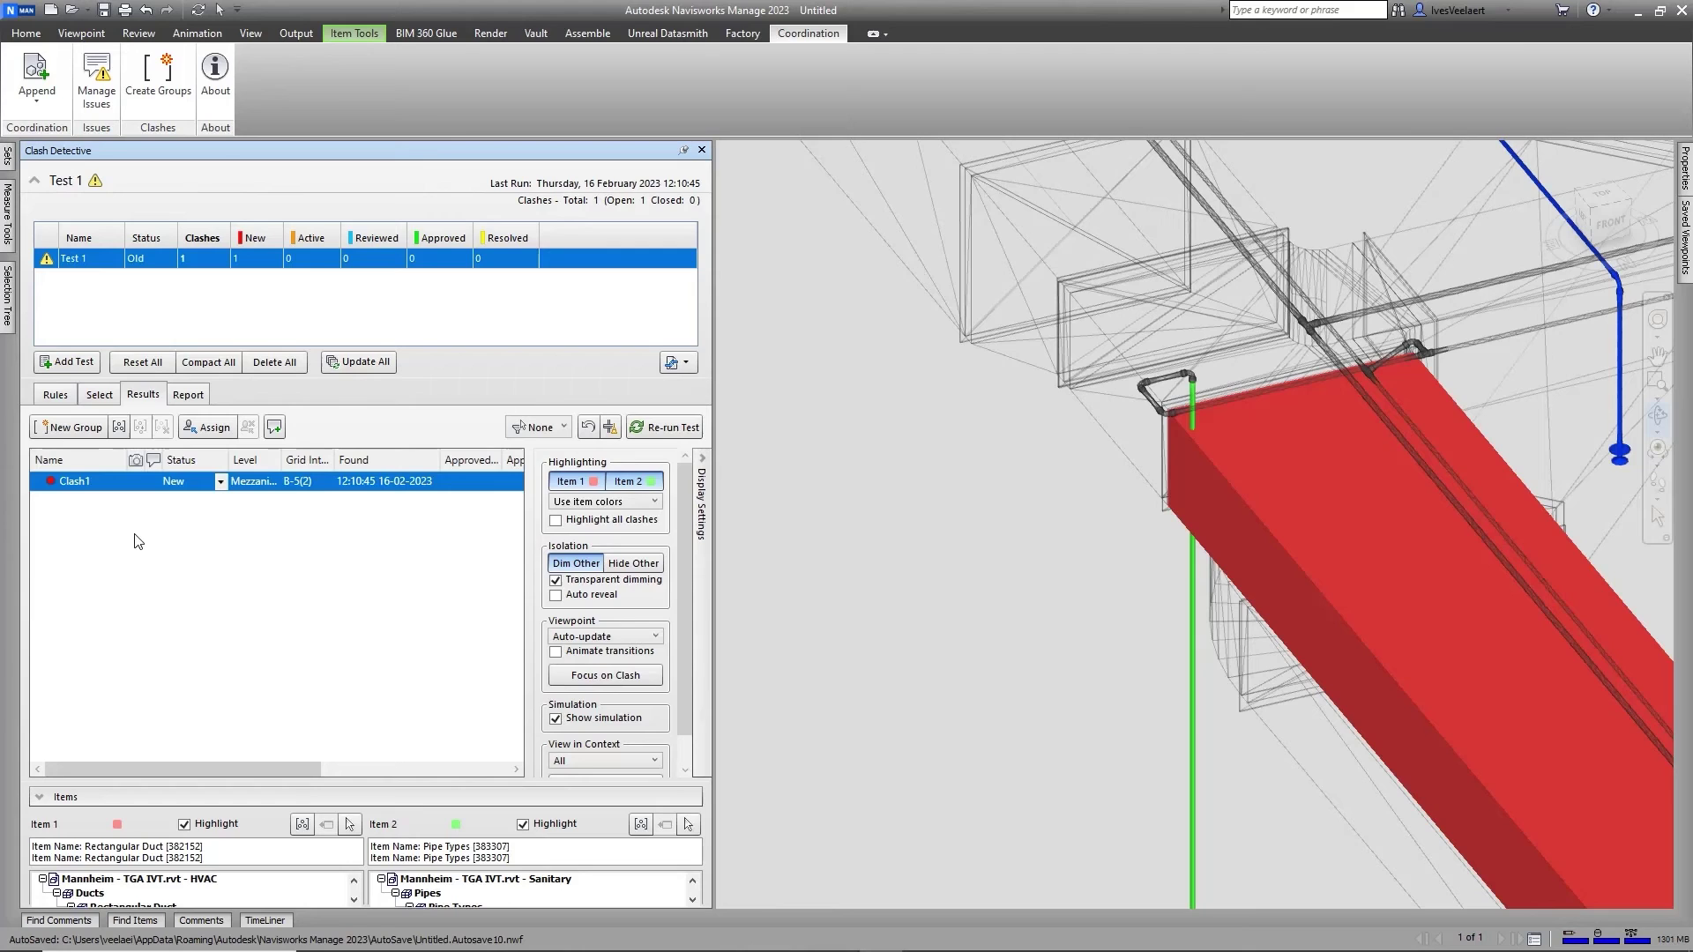
left_click(100, 395)
left_click(101, 482)
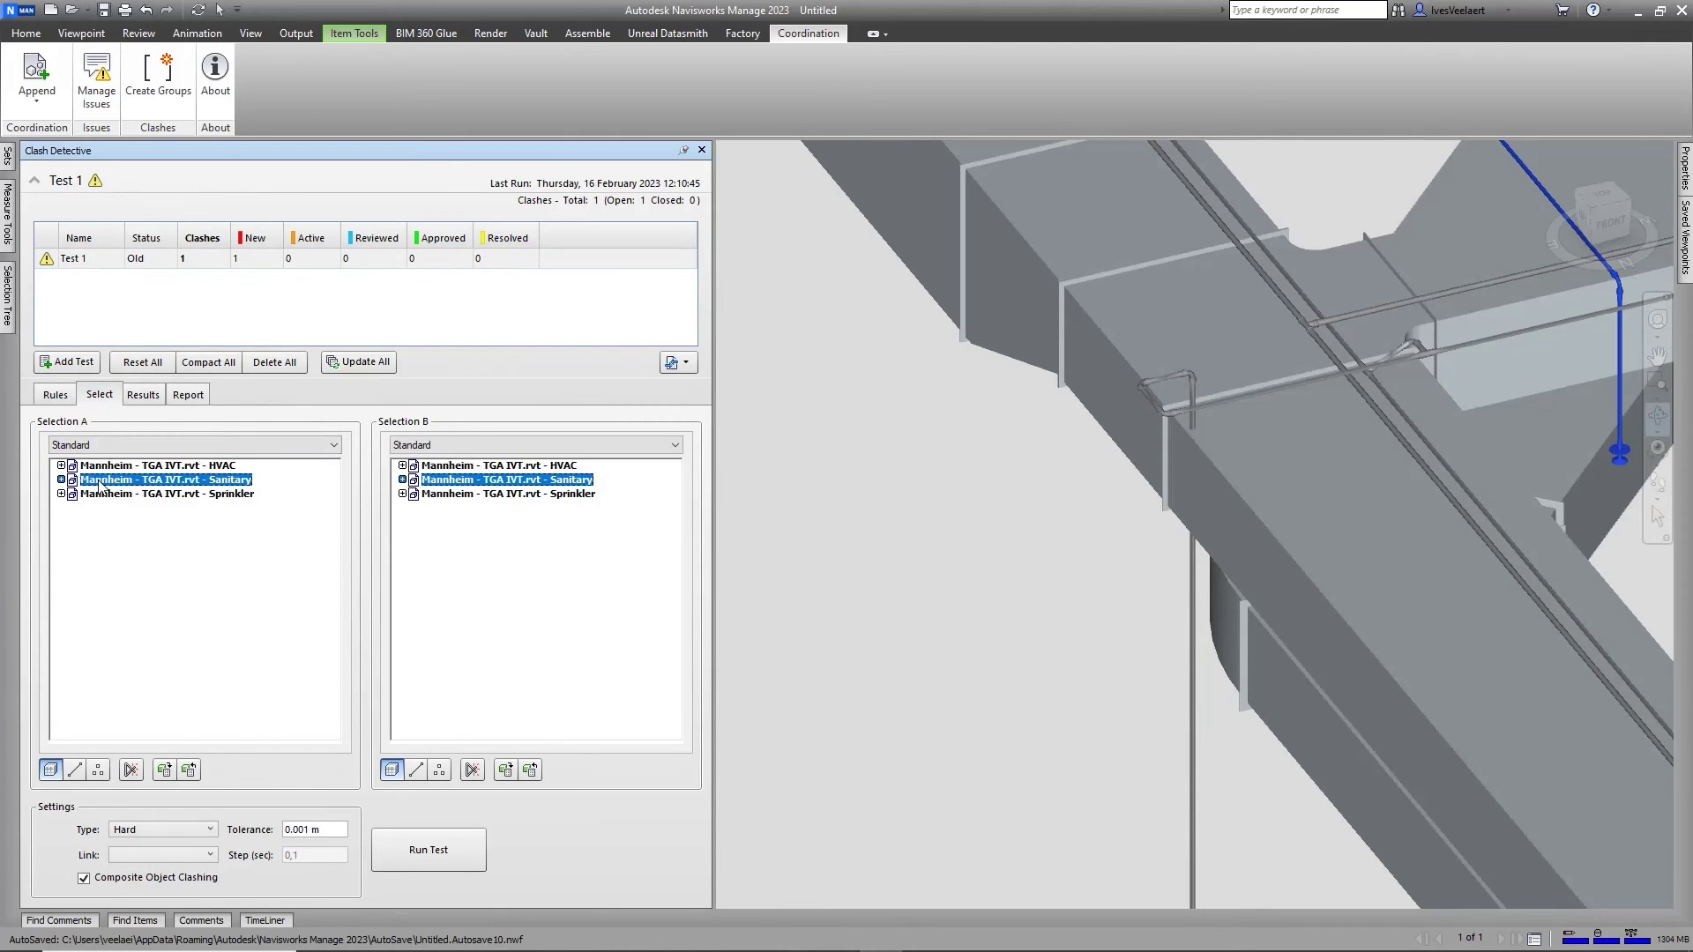
left_click(514, 494)
left_click(428, 850)
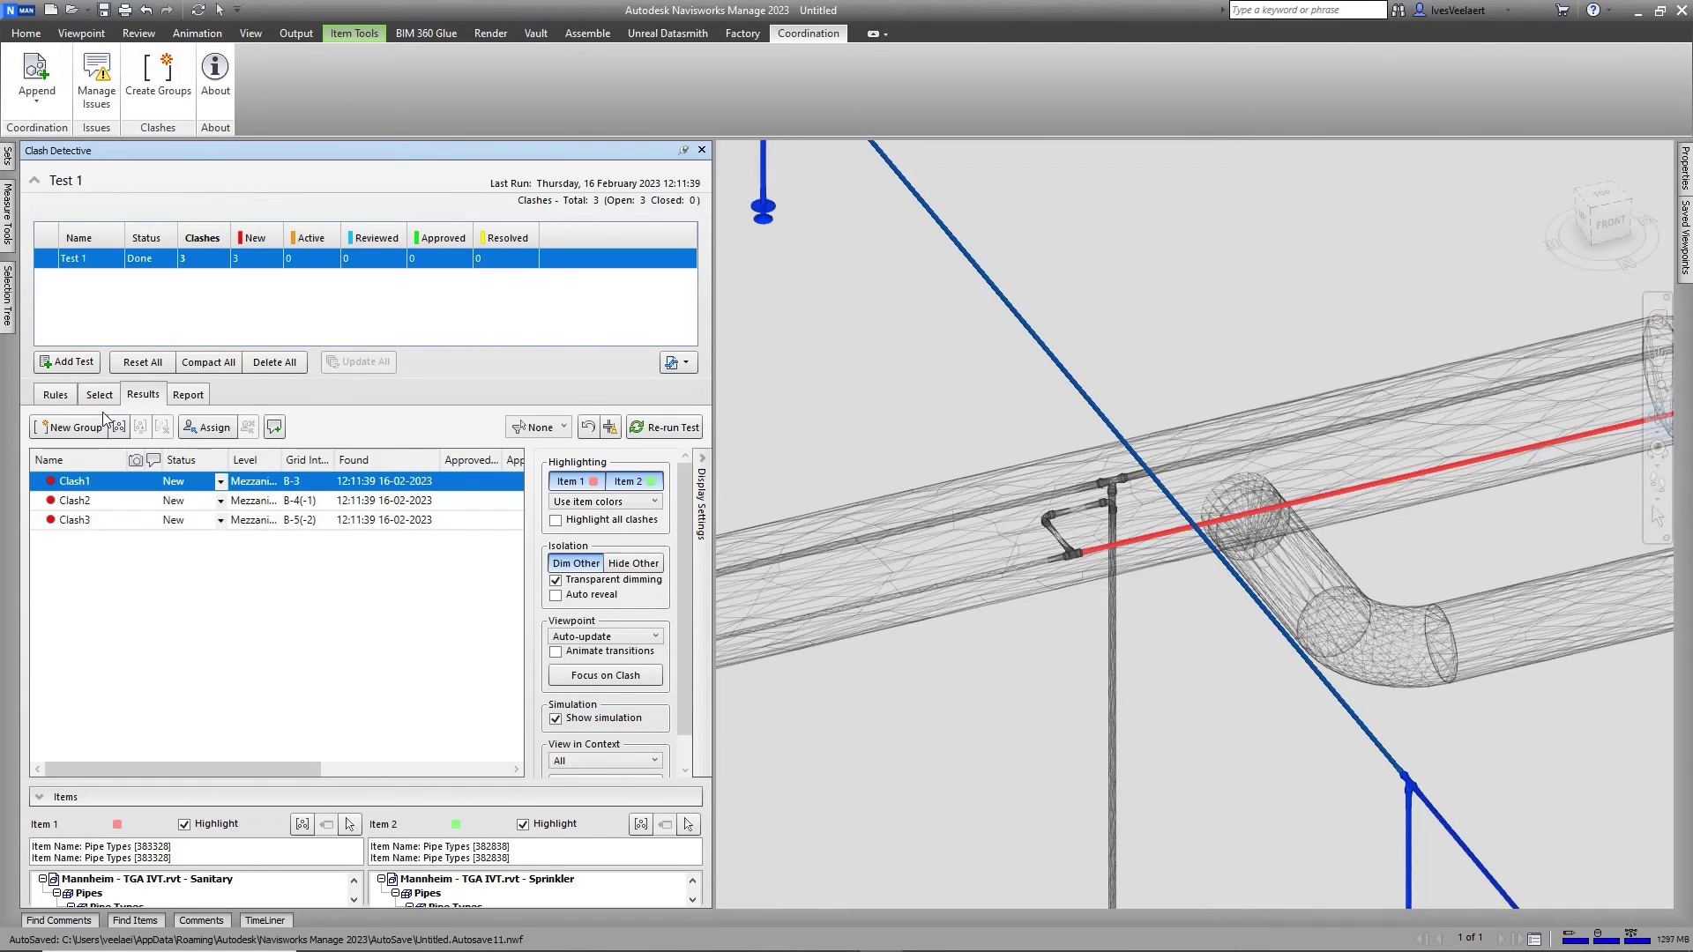
left_click(111, 500)
left_click(87, 520)
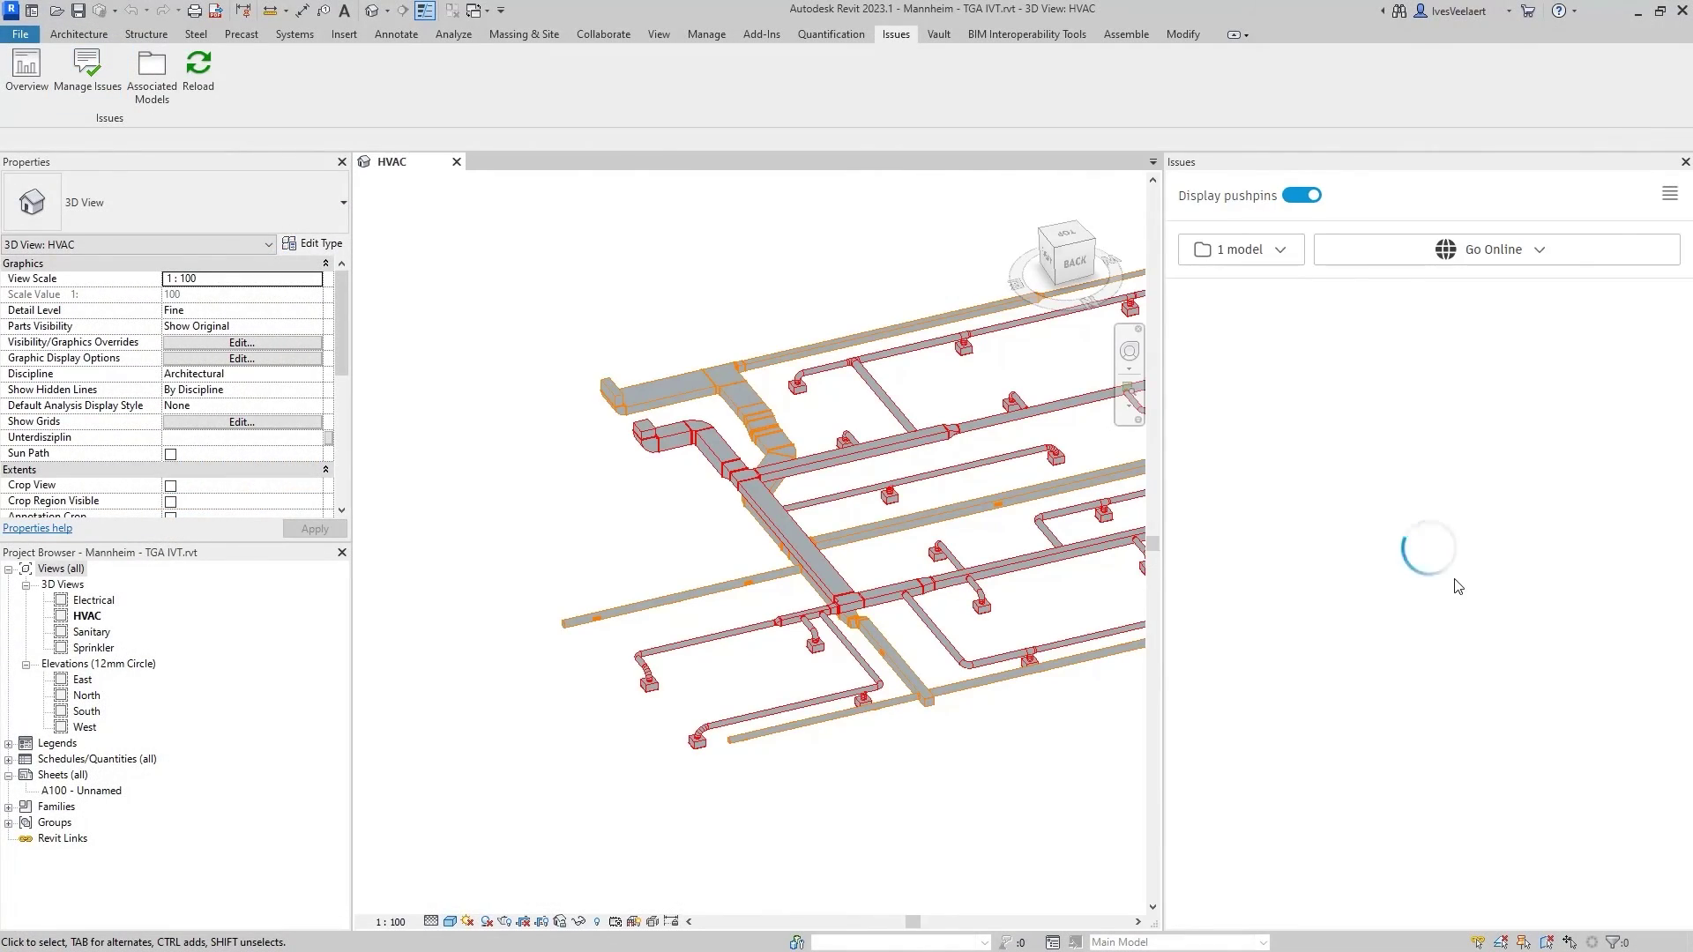
In Revit, add Mannheim - TGA IVT.rvt from Design/Shared/Coordination/02 - MEP as an associated model for issues and open issue #4
left_click(1262, 255)
left_click(1247, 350)
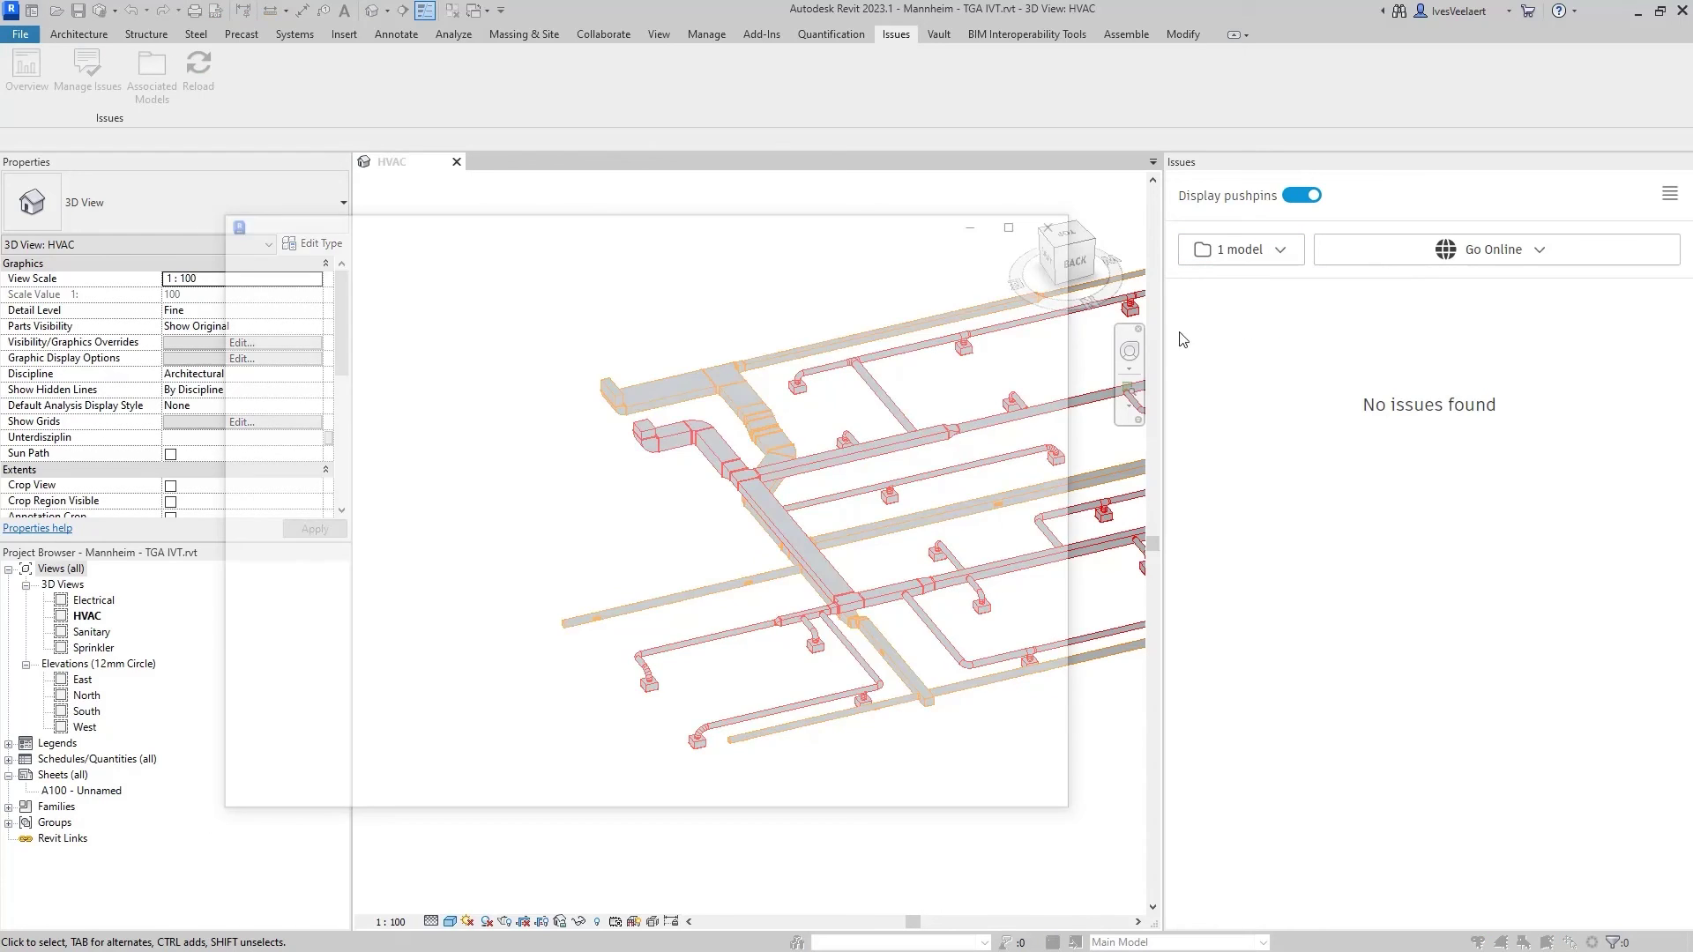
left_click(263, 404)
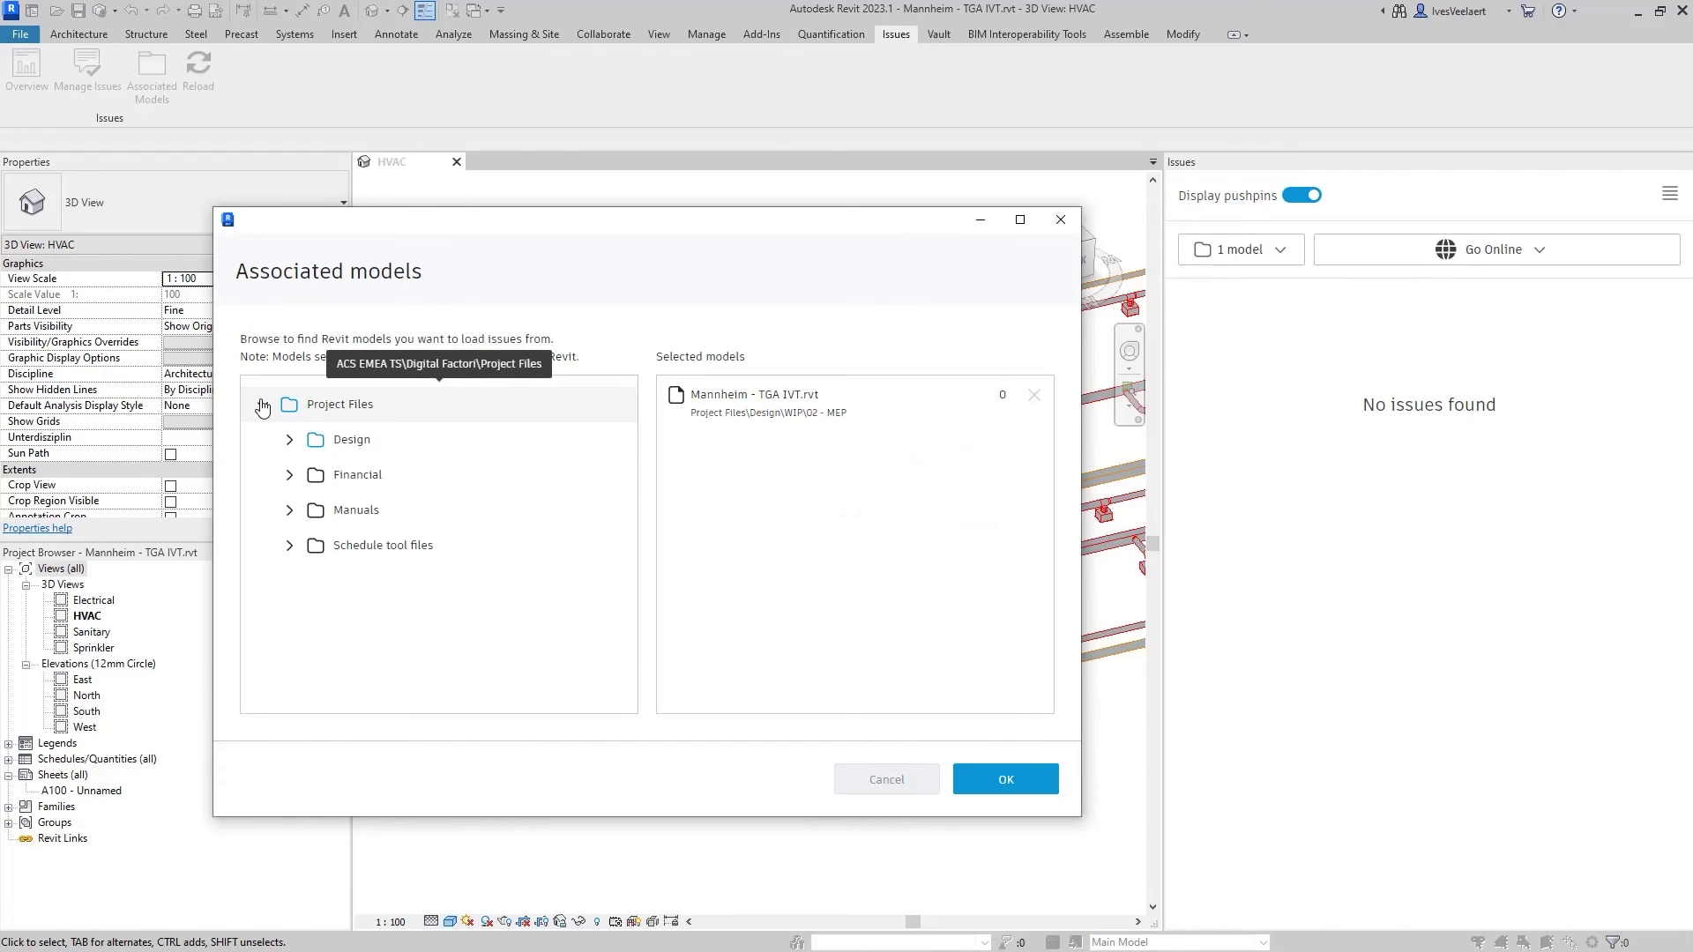
left_click(289, 439)
left_click(316, 474)
left_click(342, 545)
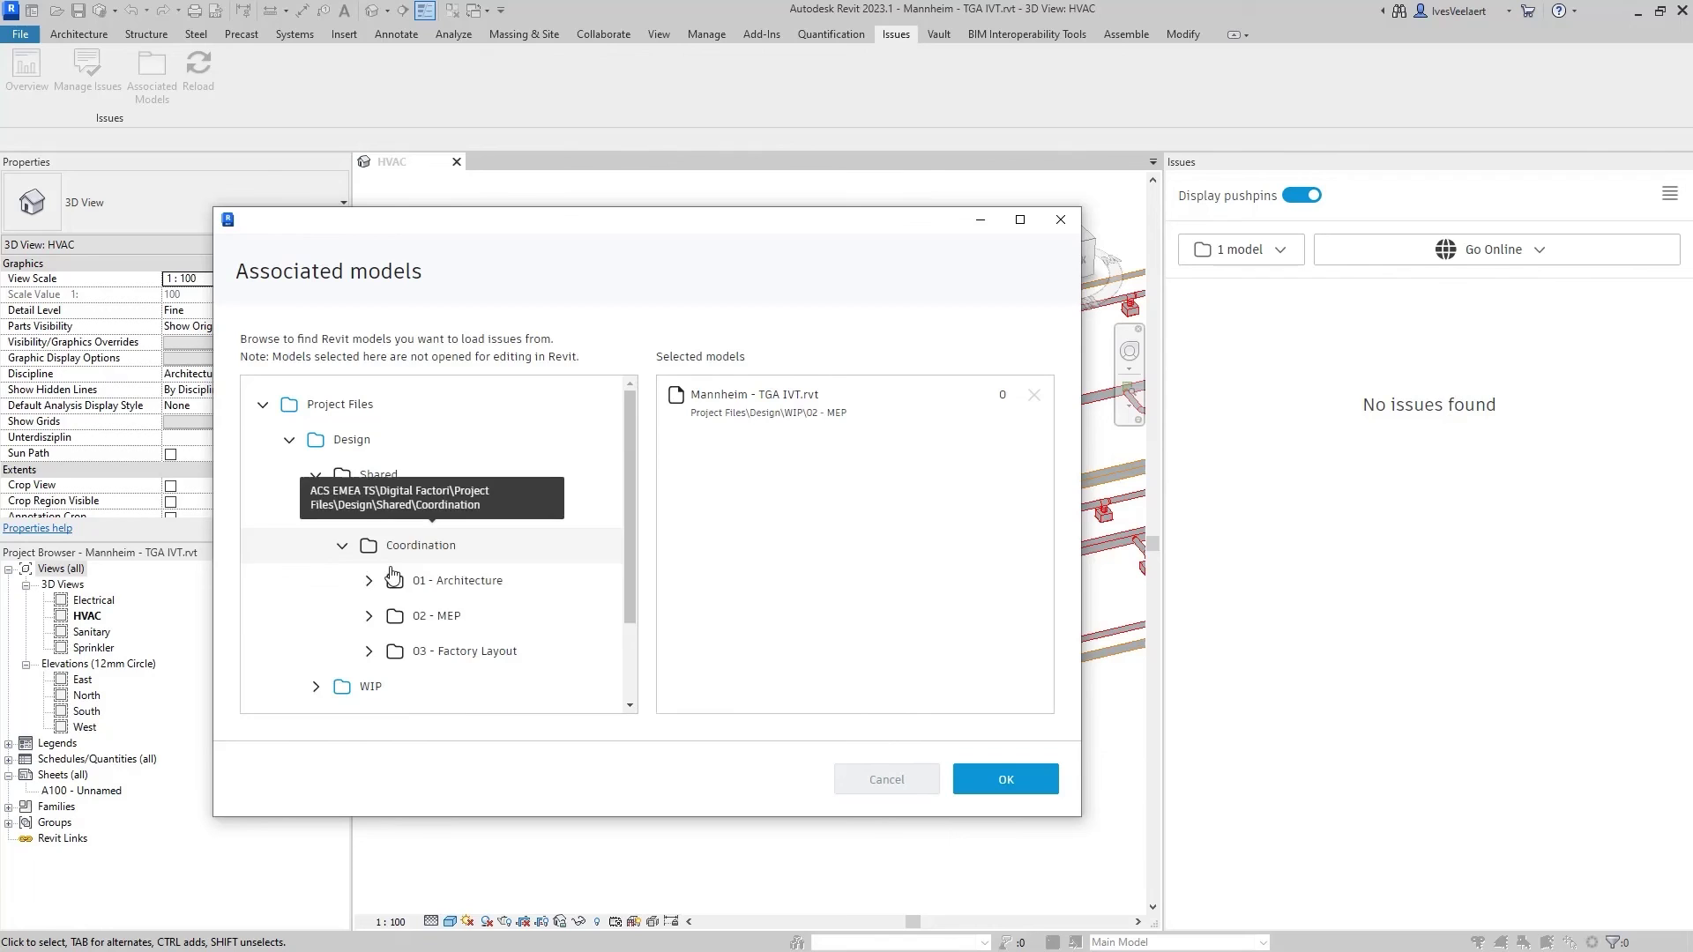
left_click(368, 616)
left_click(421, 651)
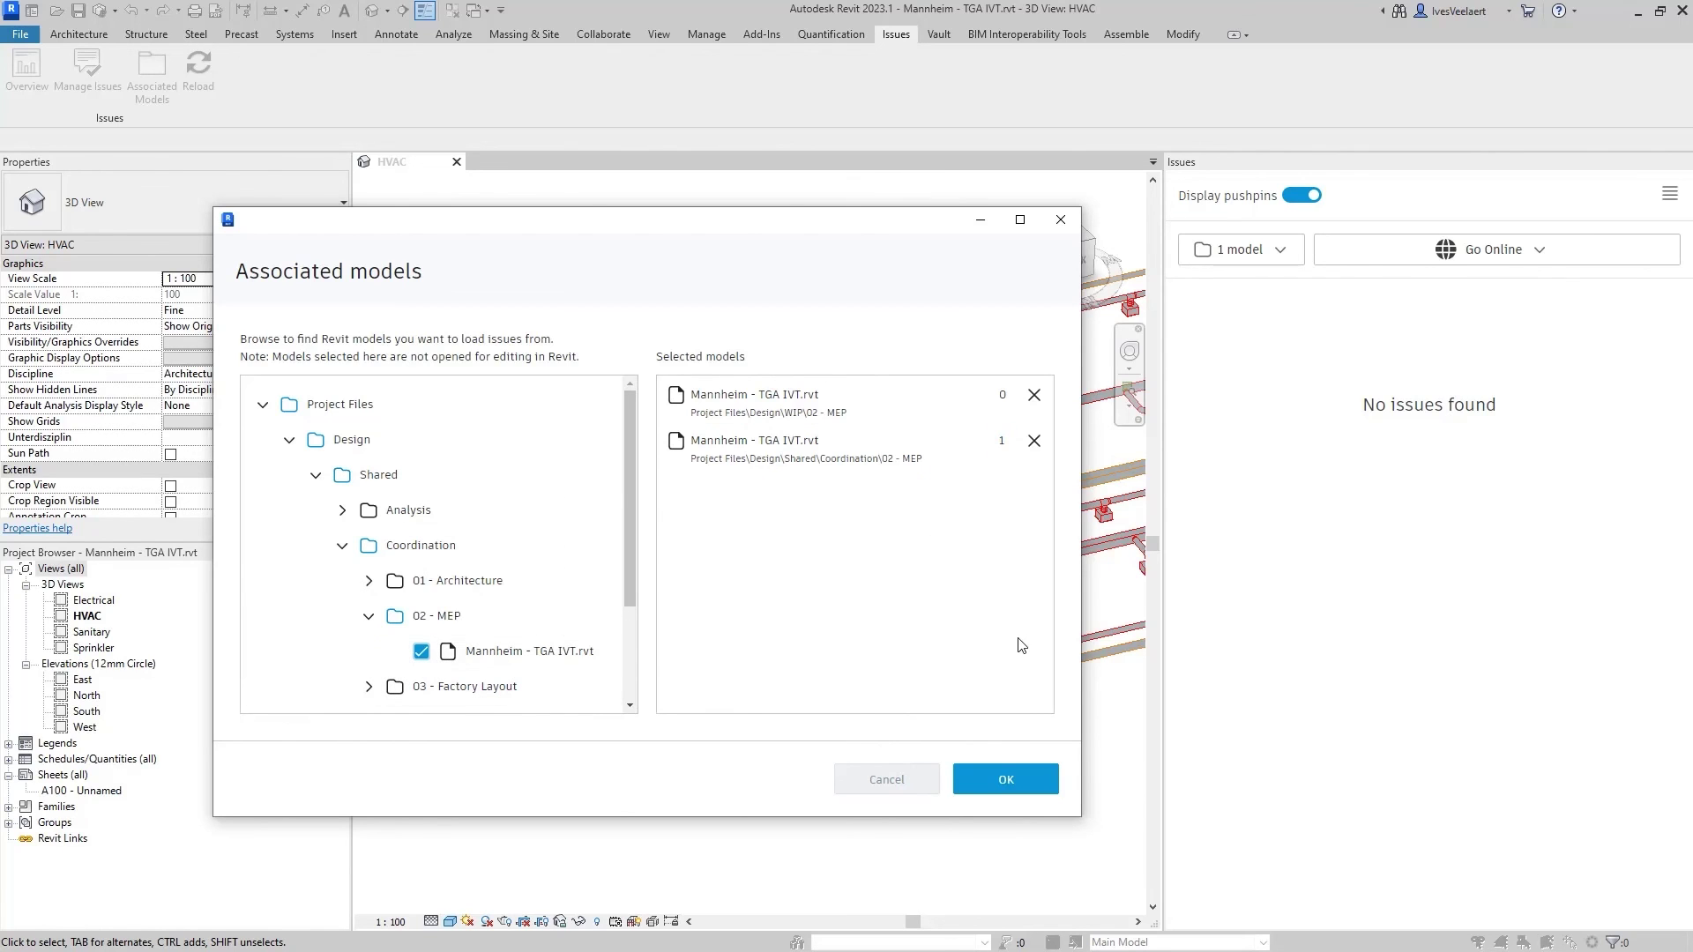
left_click(1005, 778)
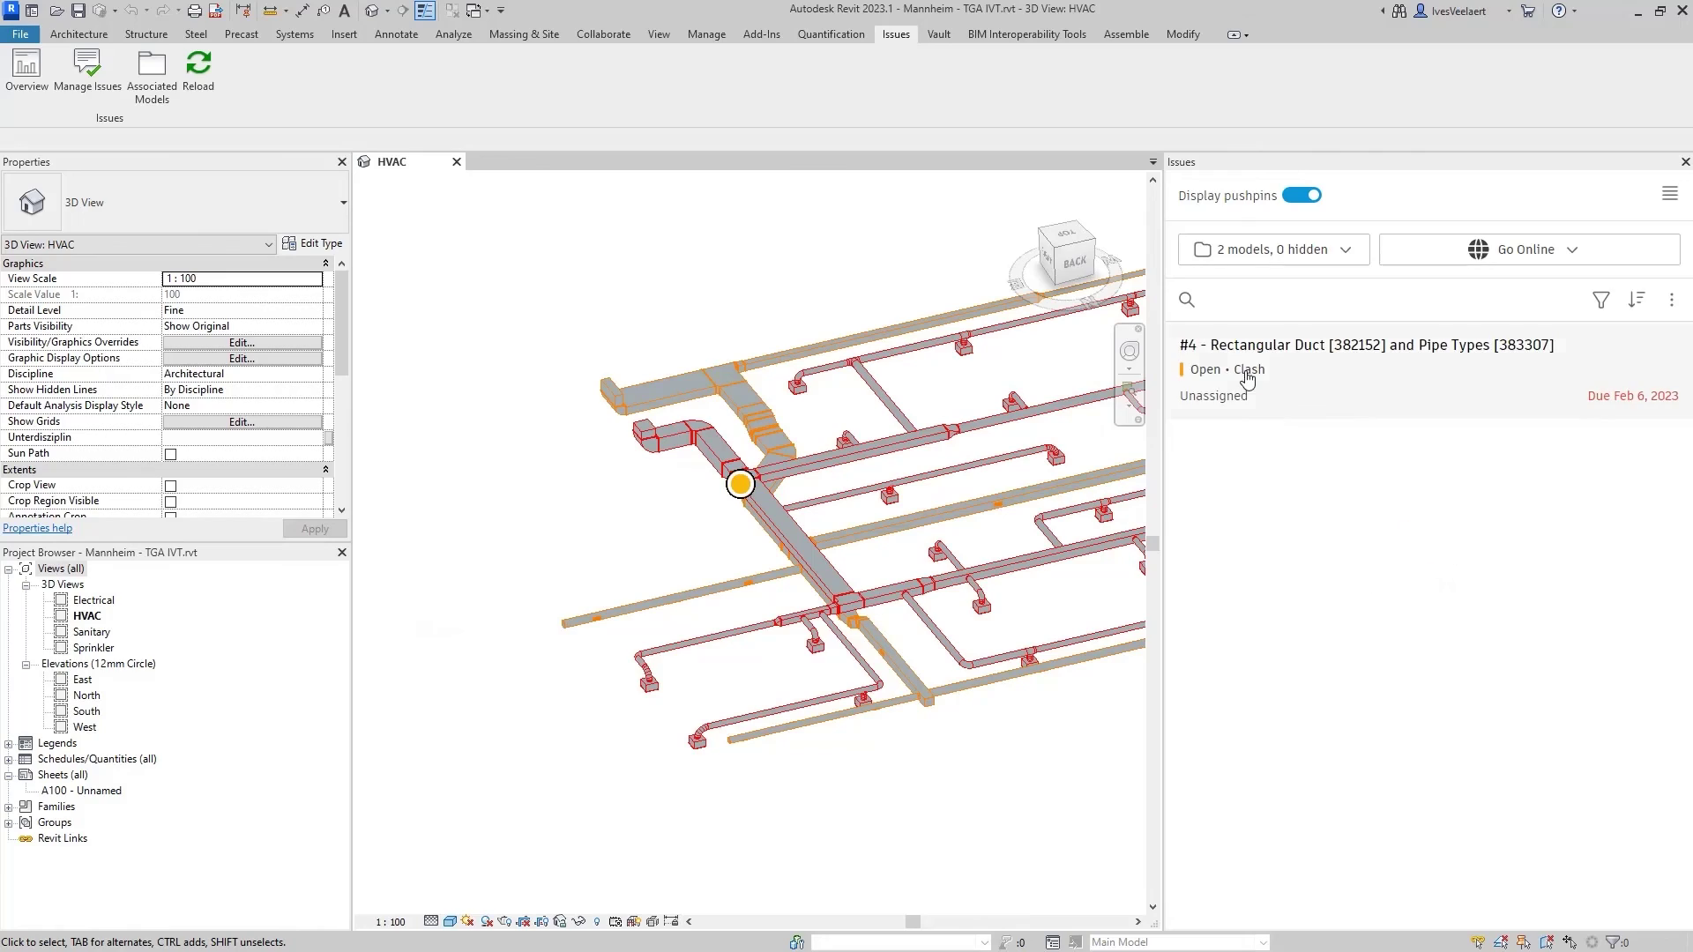
left_click(1261, 386)
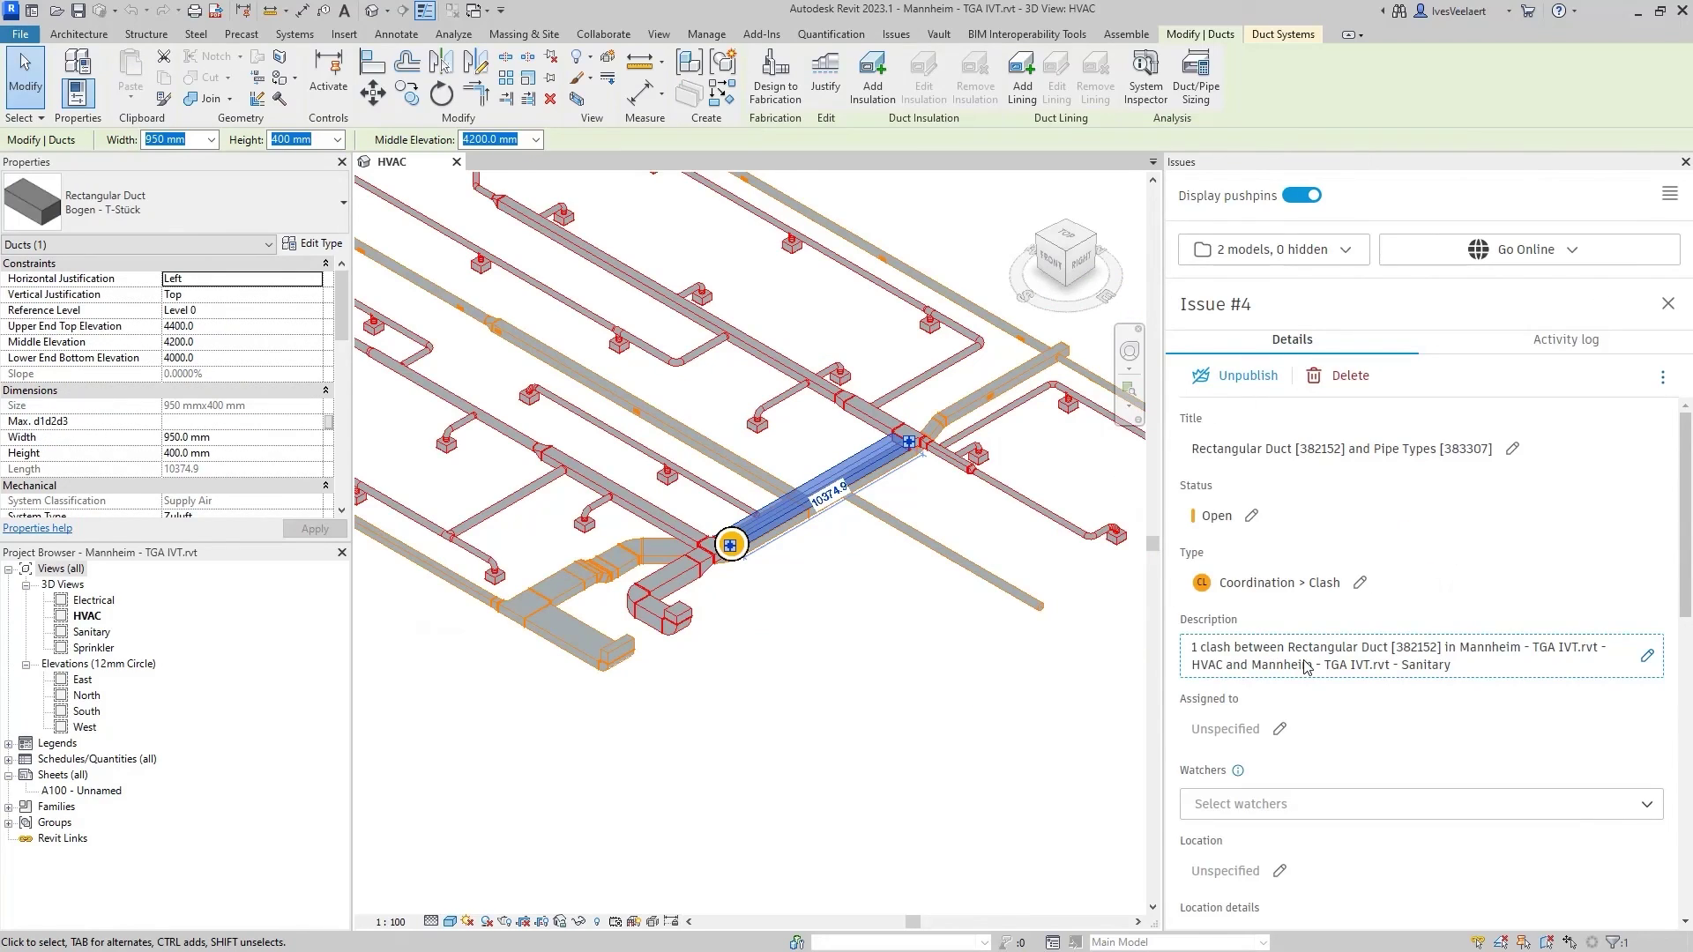